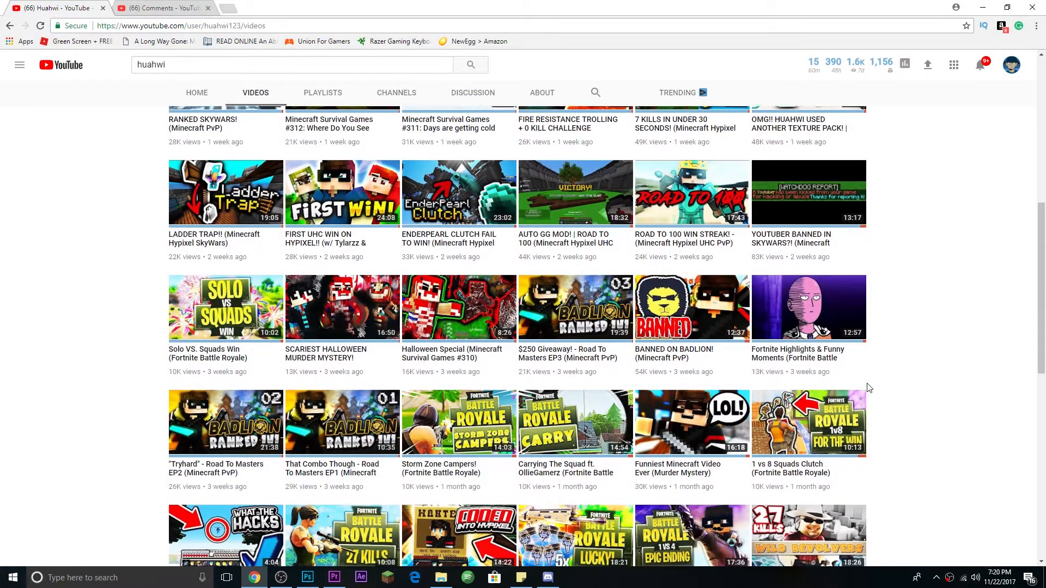
Look through the Huahwi channel's uploaded videos for Minecraft thumbnail examples.
scroll(869, 387, "down", 8)
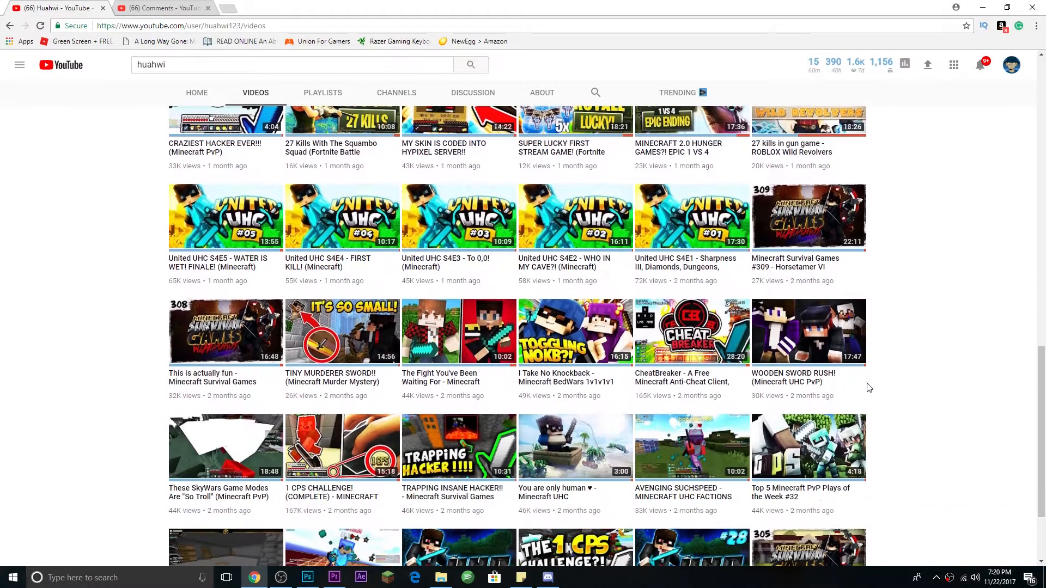
scroll(869, 388, "down", 2)
scroll(868, 387, "down", 11)
scroll(869, 388, "down", 1)
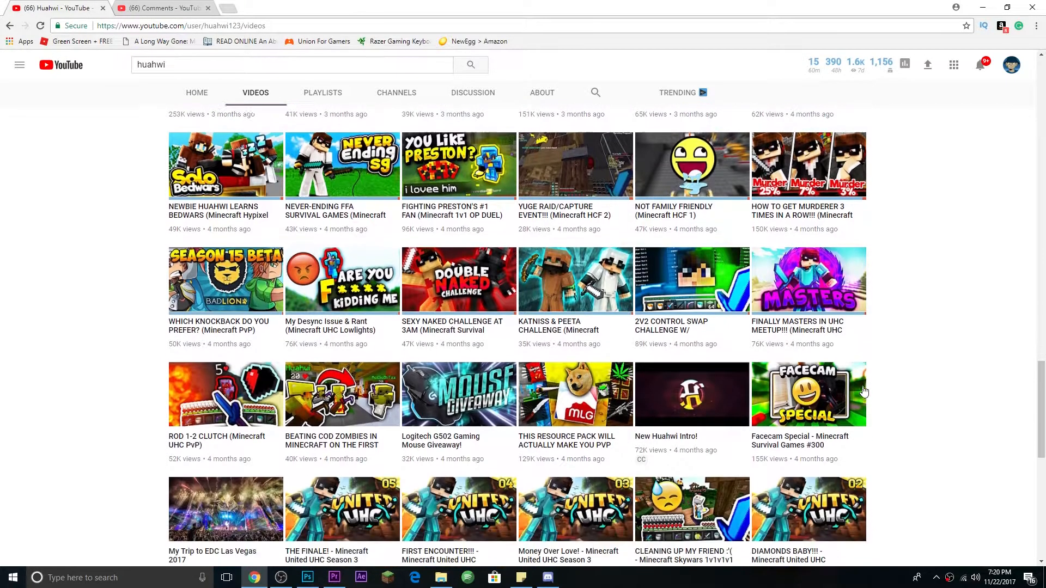
scroll(863, 391, "down", 2)
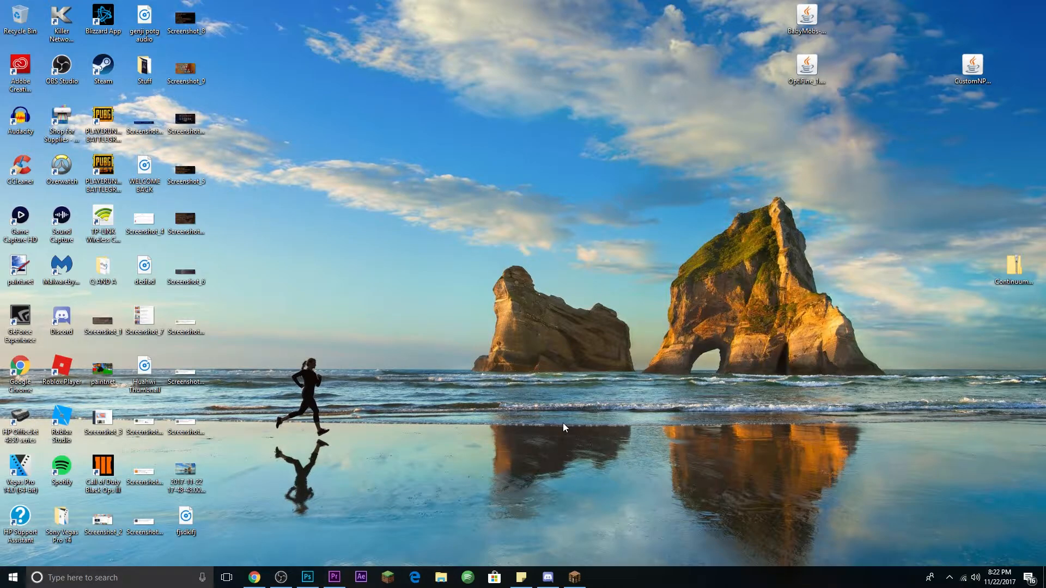
Switch to the Minecraft replay, close the game menu and move the camera in close to the two fighting players.
left_click(575, 577)
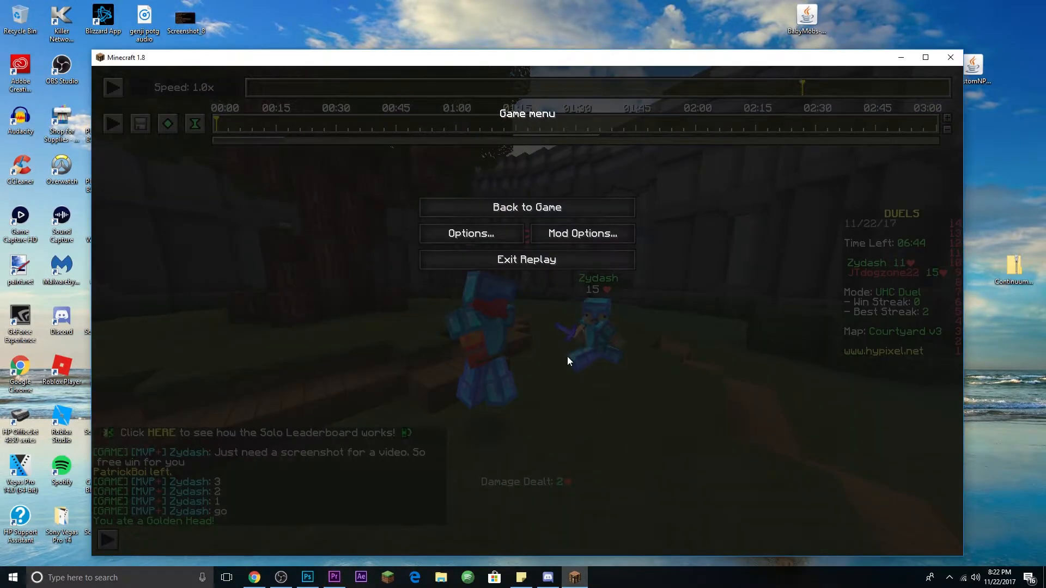
key("Escape")
key("w")
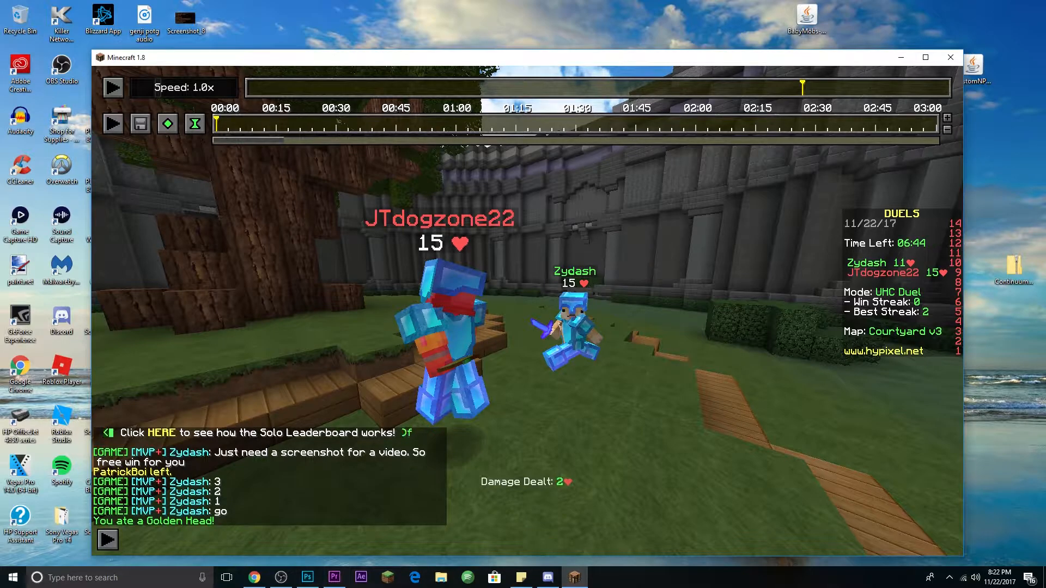
key("w")
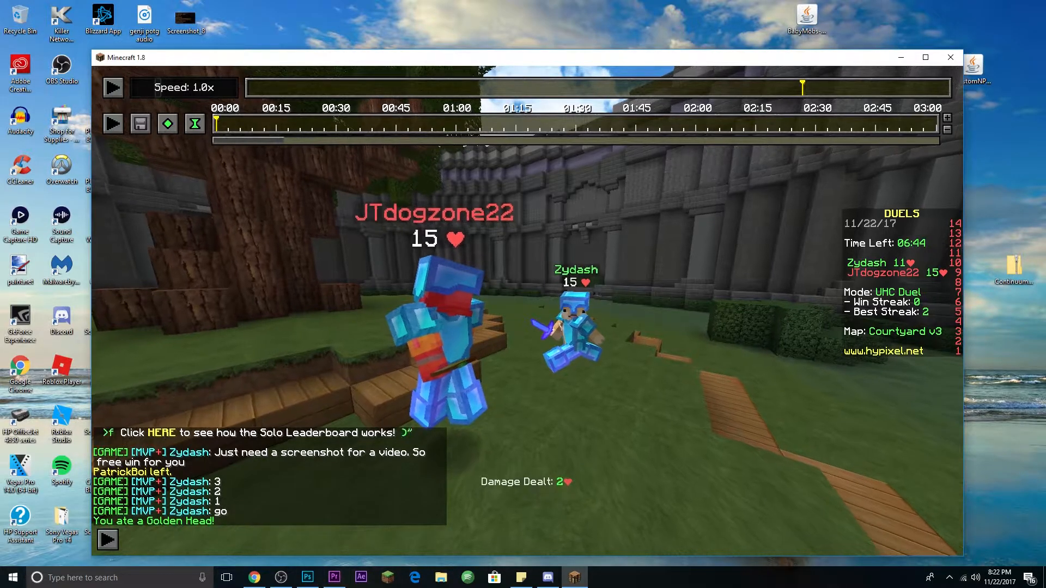
key("w")
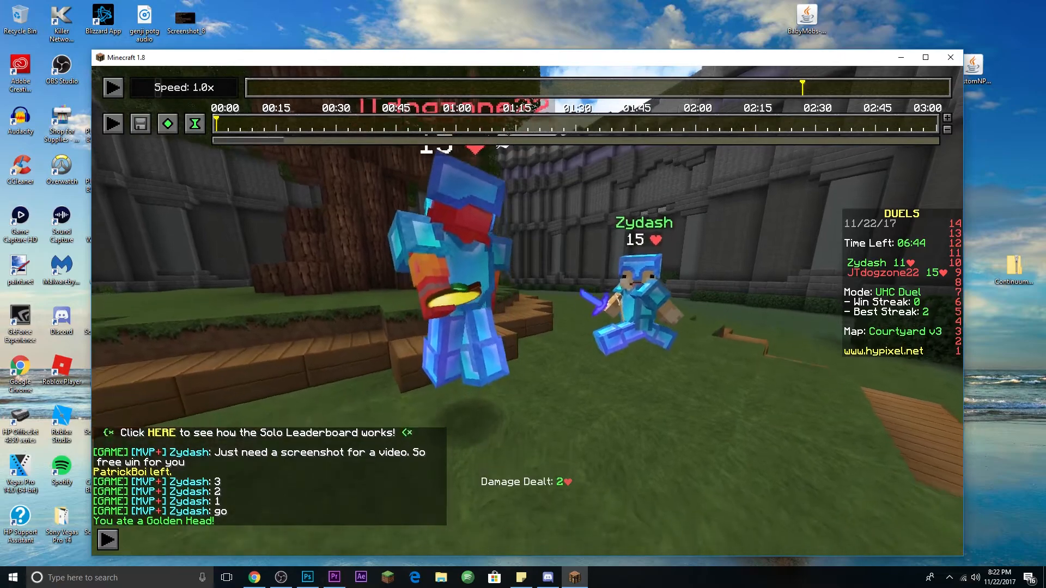
key("w")
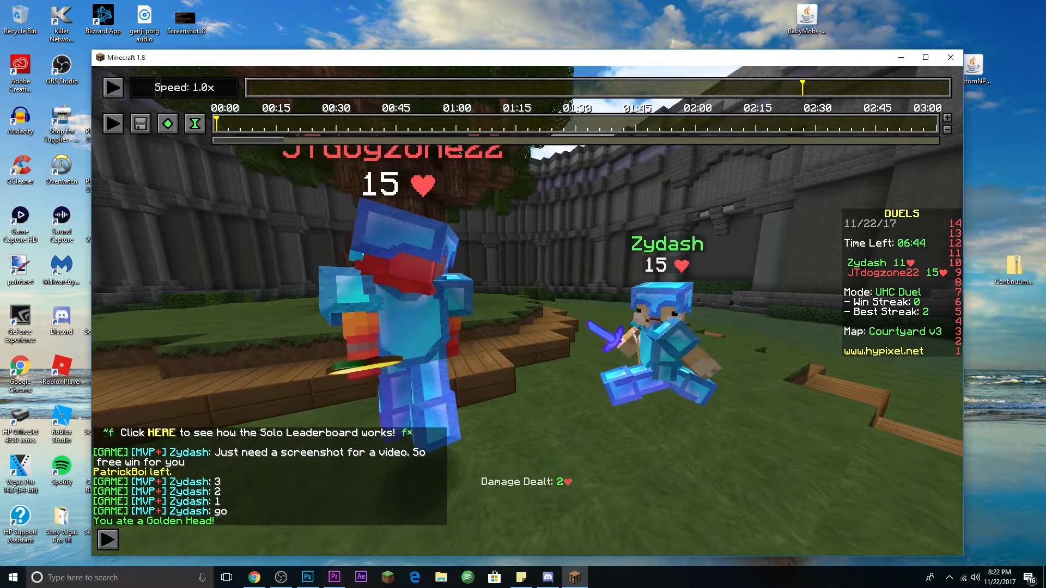
key("w")
key("d")
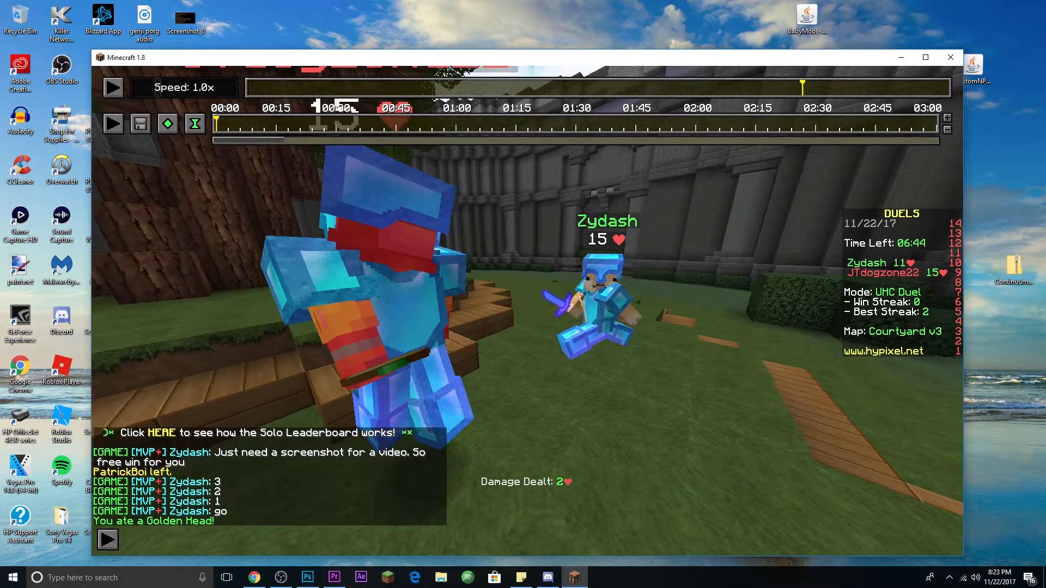
key("d")
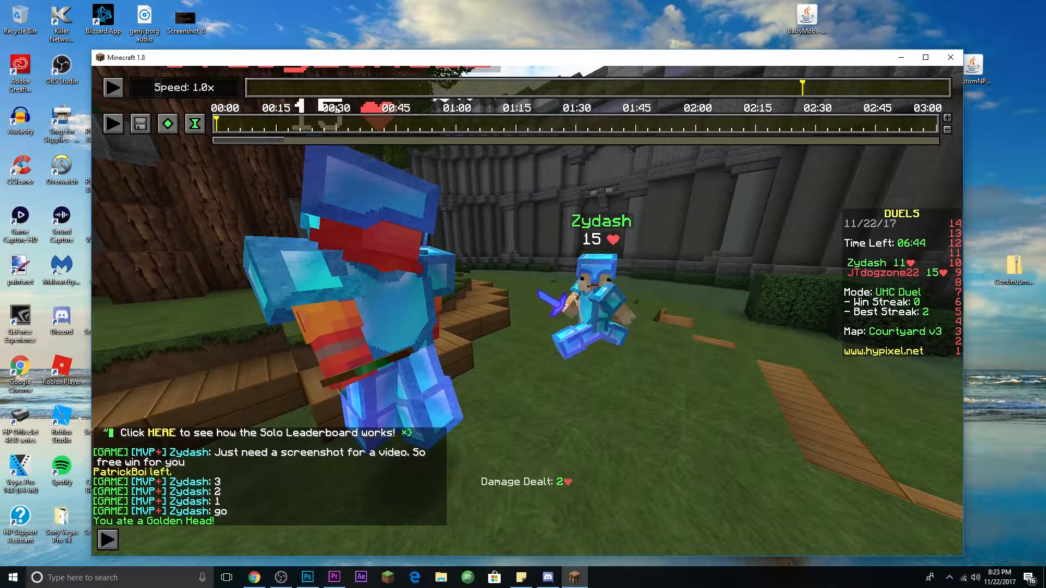
Fine-tune the camera so one player fills the foreground with the opponent behind, and capture a screenshot with the interface hidden.
key("s")
key("a")
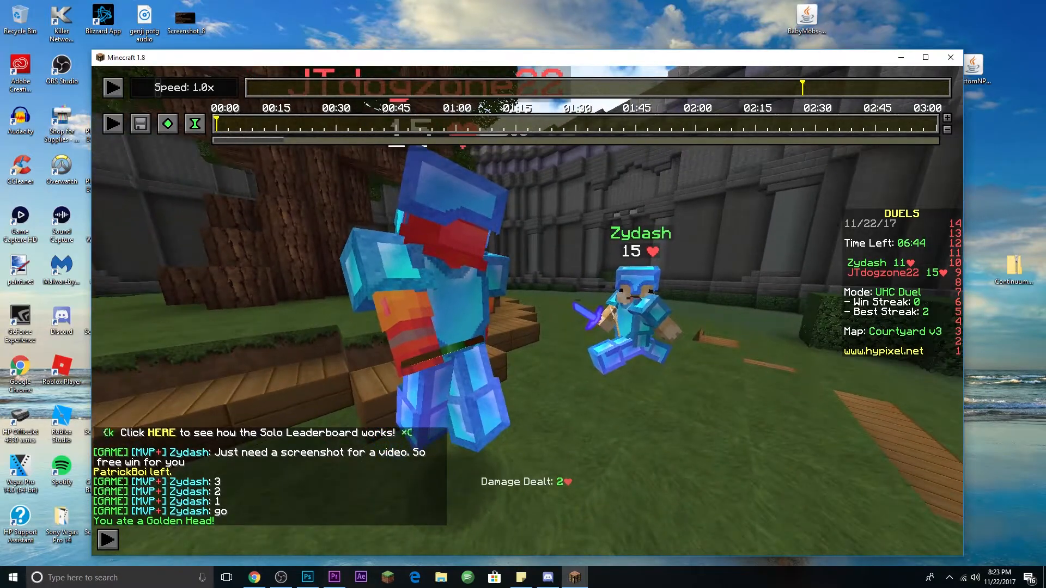
key("a")
key("d")
key("w")
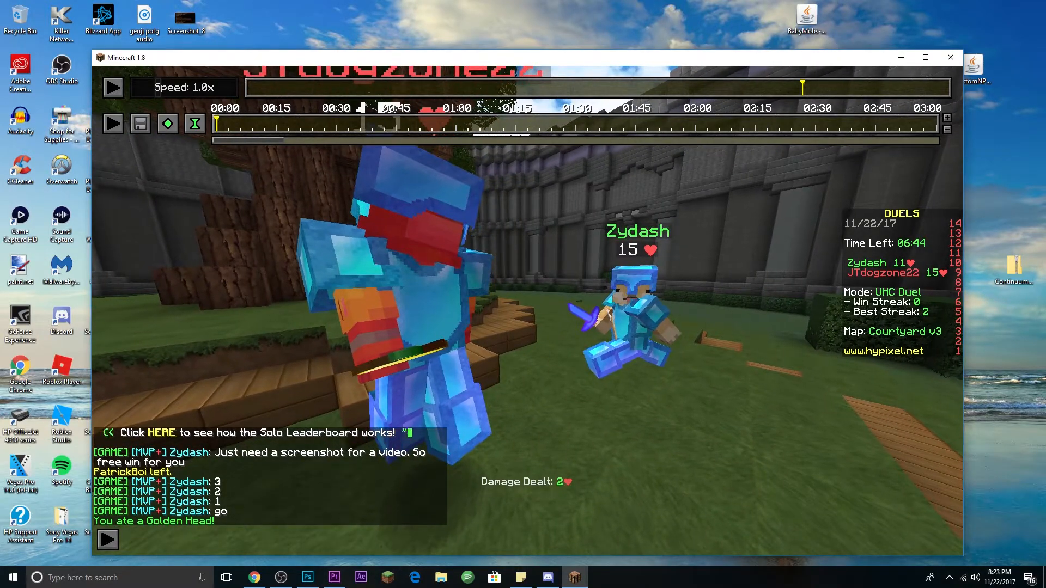
key("a")
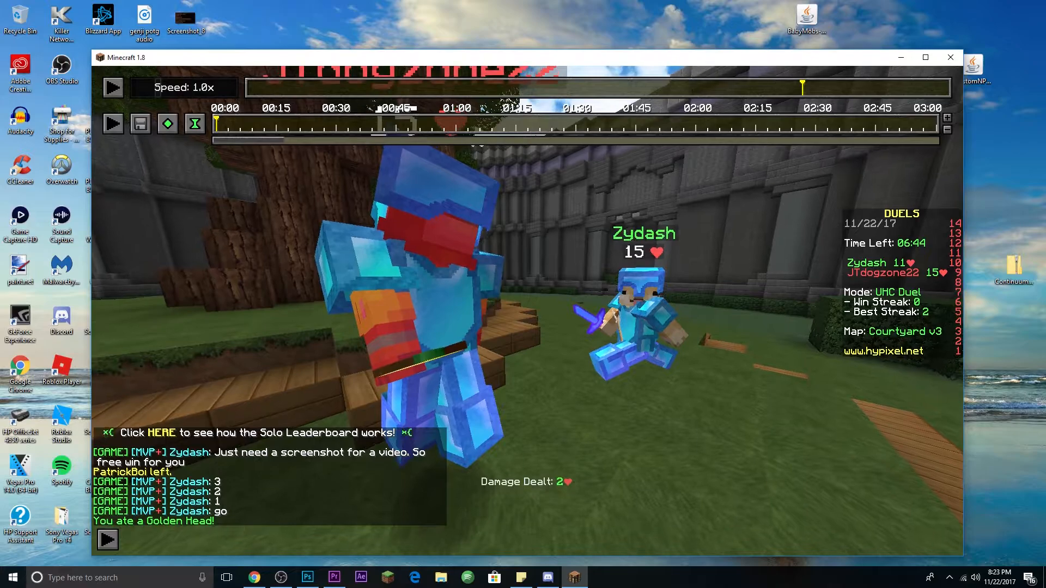
key("shift")
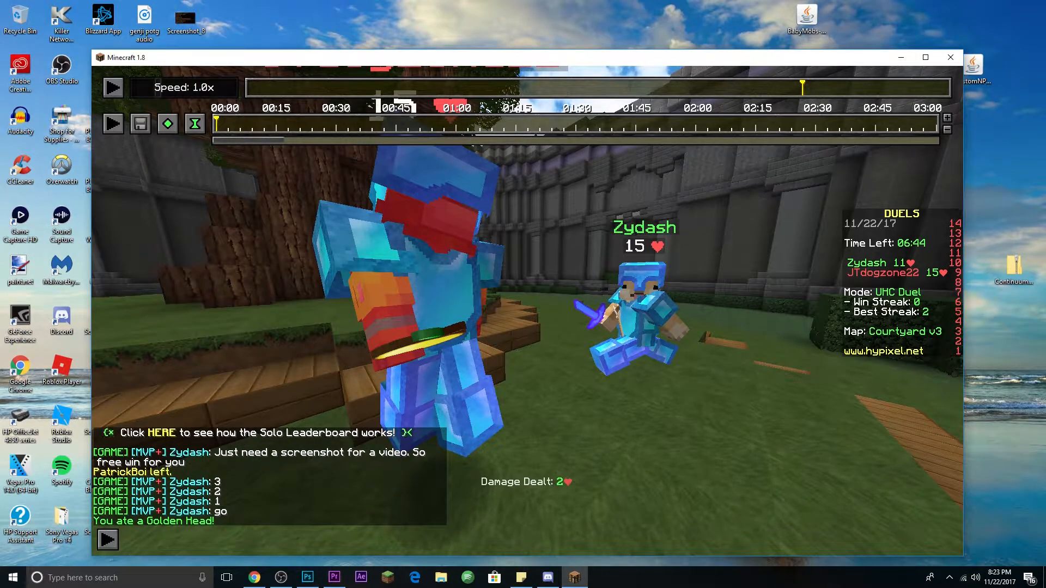
key("F1")
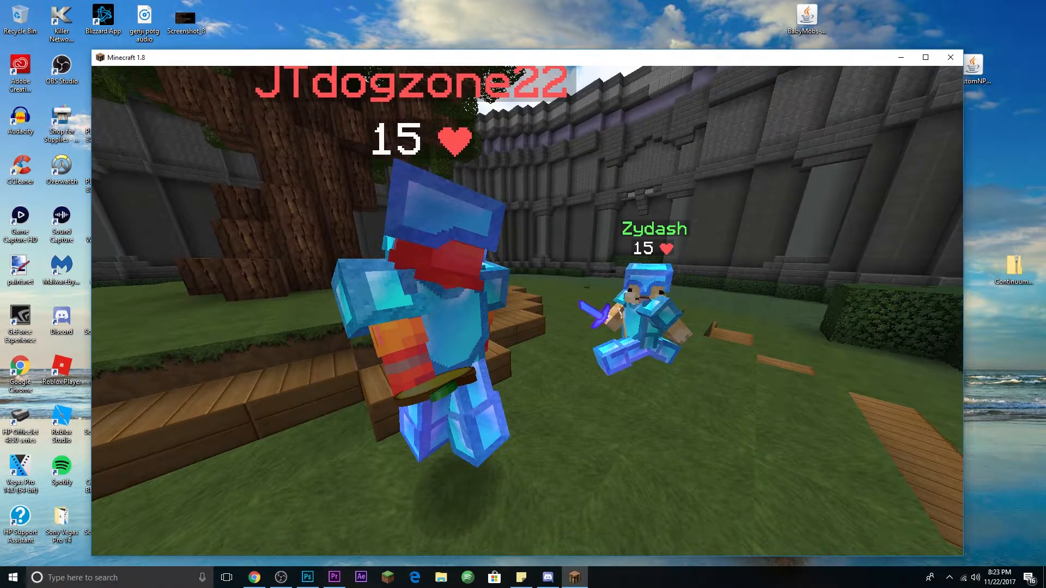
key("F1")
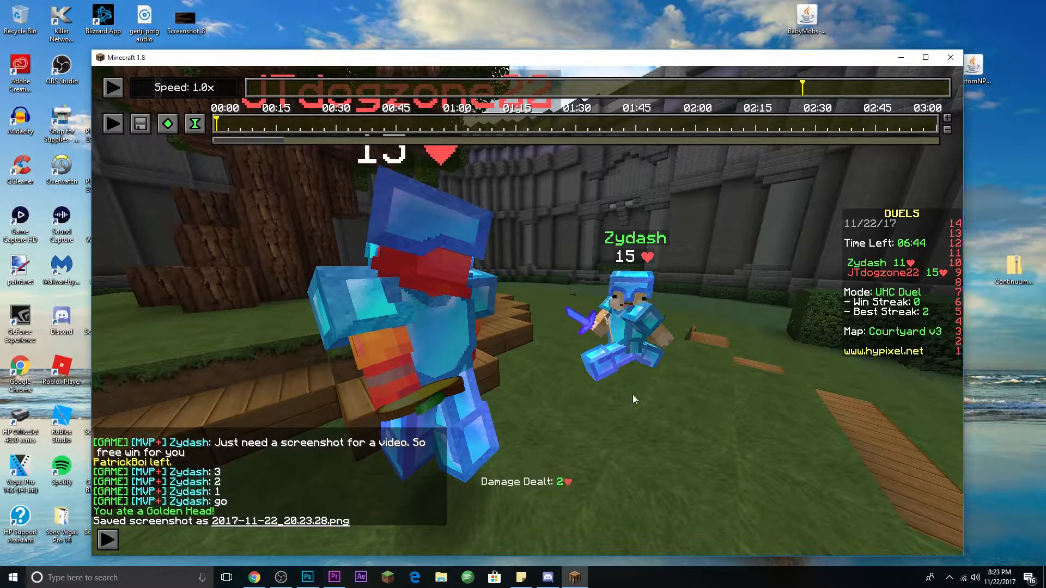
Fly past both players to face the tree, capture a player-free background screenshot with the interface hidden, and minimize the game.
left_click(437, 364)
key("w")
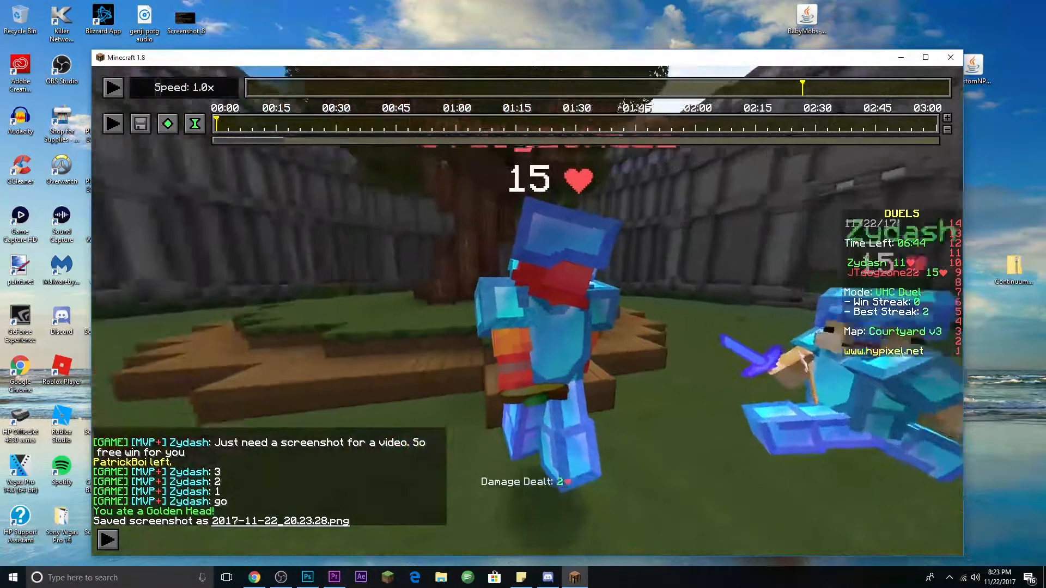
key("d")
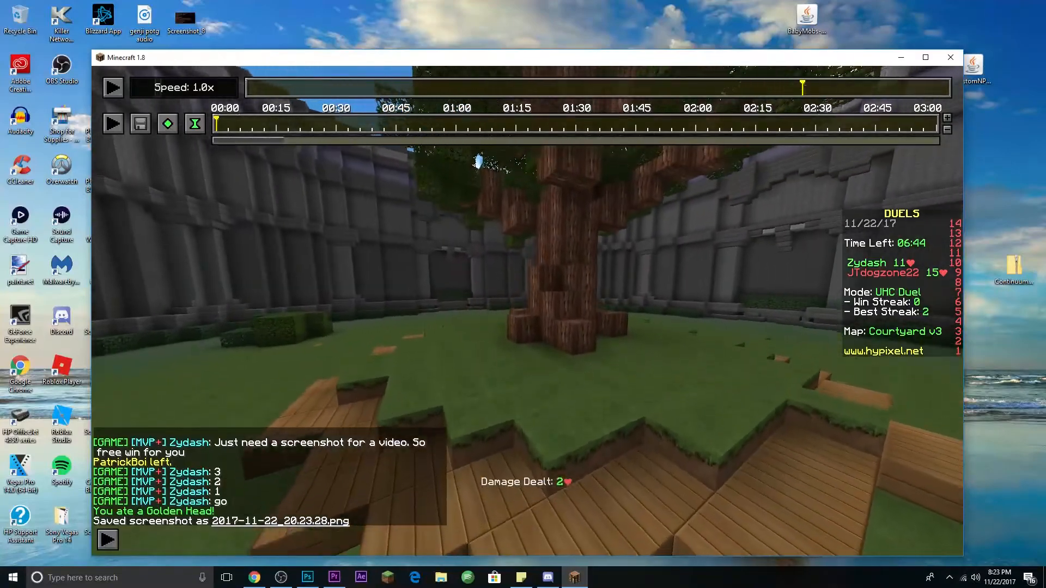
key("F1")
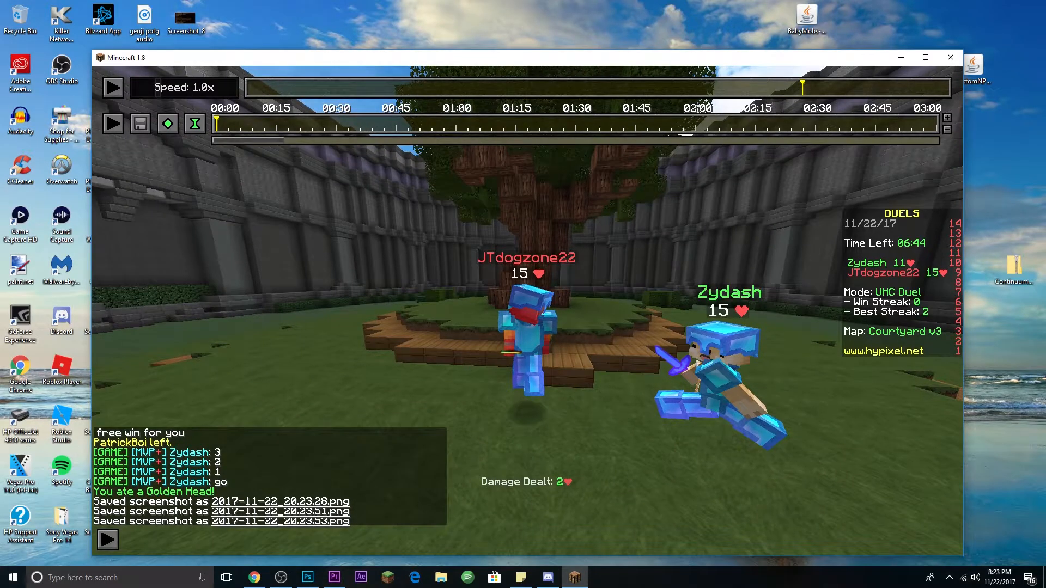
key("Escape")
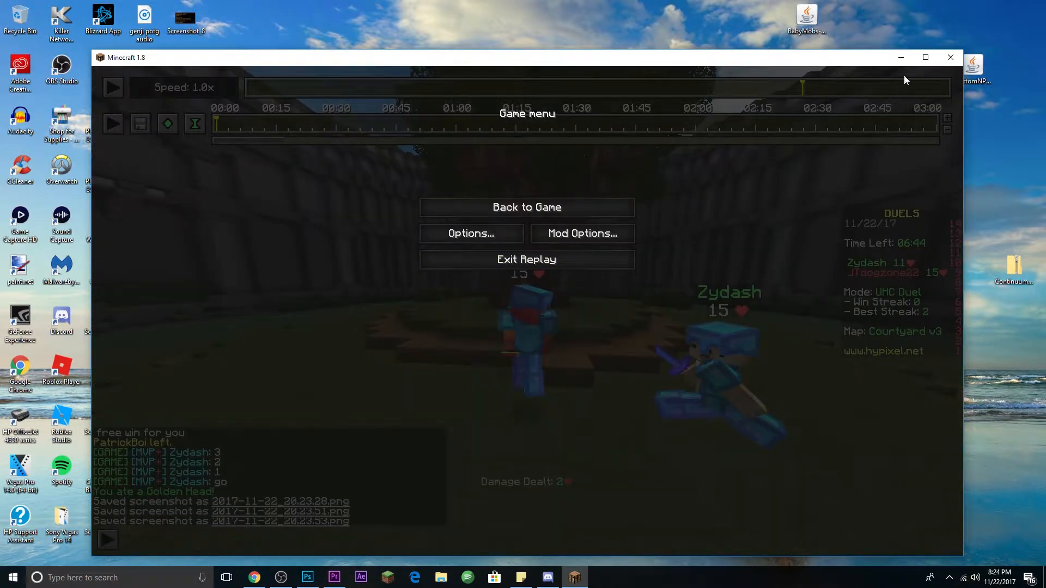
left_click(901, 57)
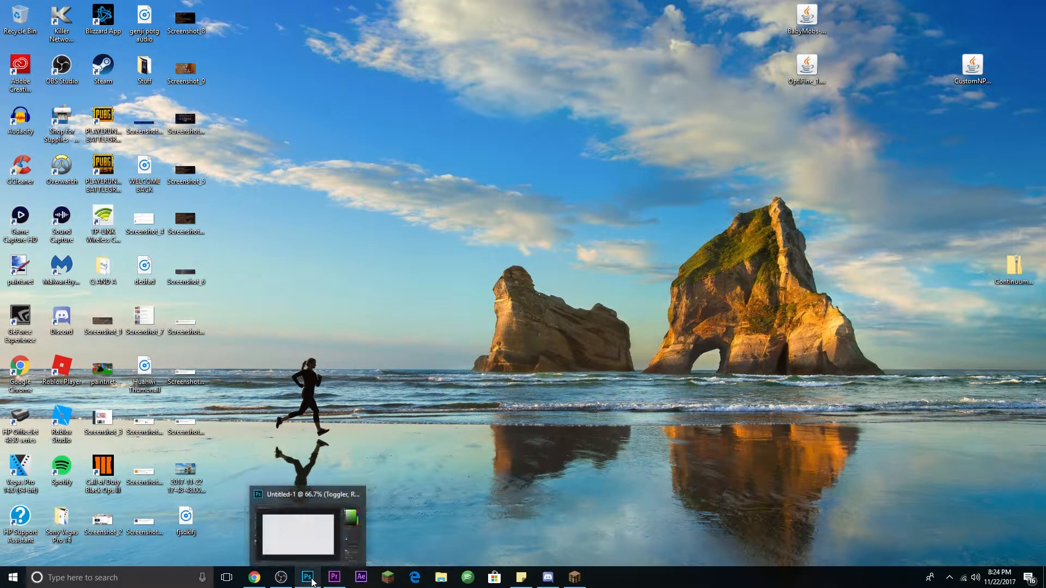
Switch to Photoshop and create a document named Tutorial 11 from the Thumbnails preset at 1920 by 1080 pixels.
left_click(312, 581)
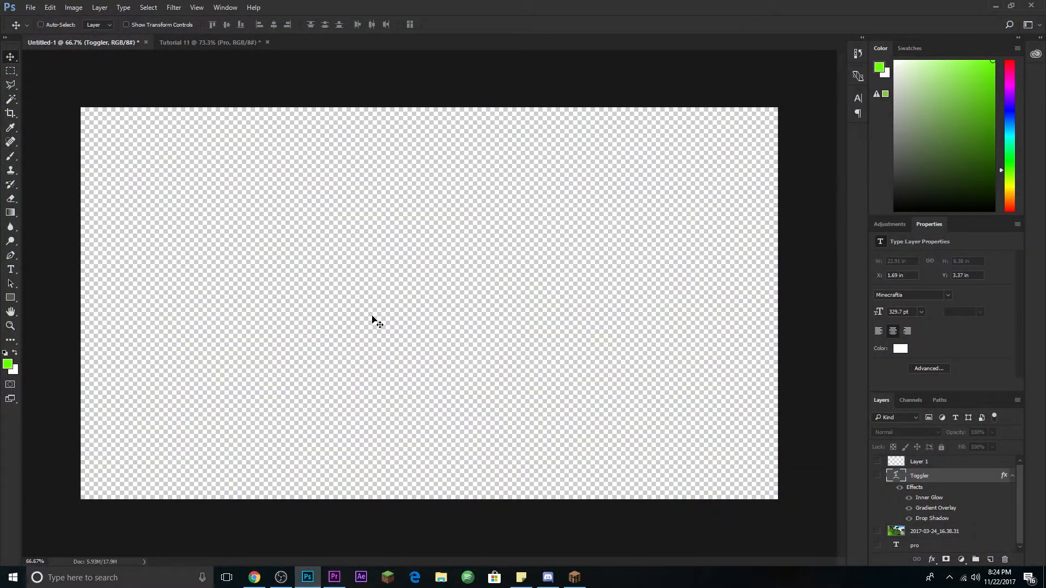
left_click(31, 8)
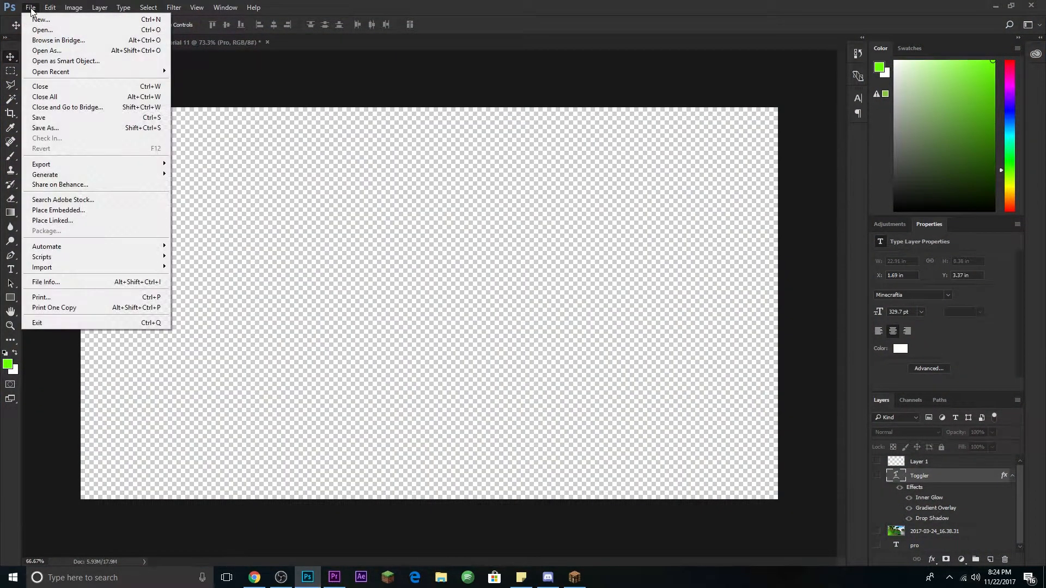
left_click(36, 21)
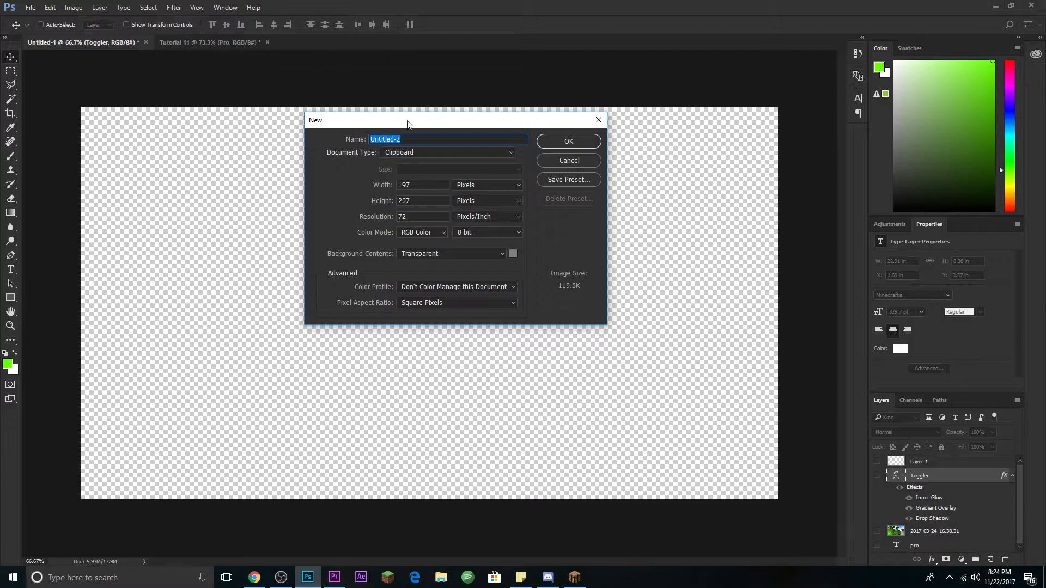
type("Tutorial 11")
left_click(435, 151)
left_click(435, 182)
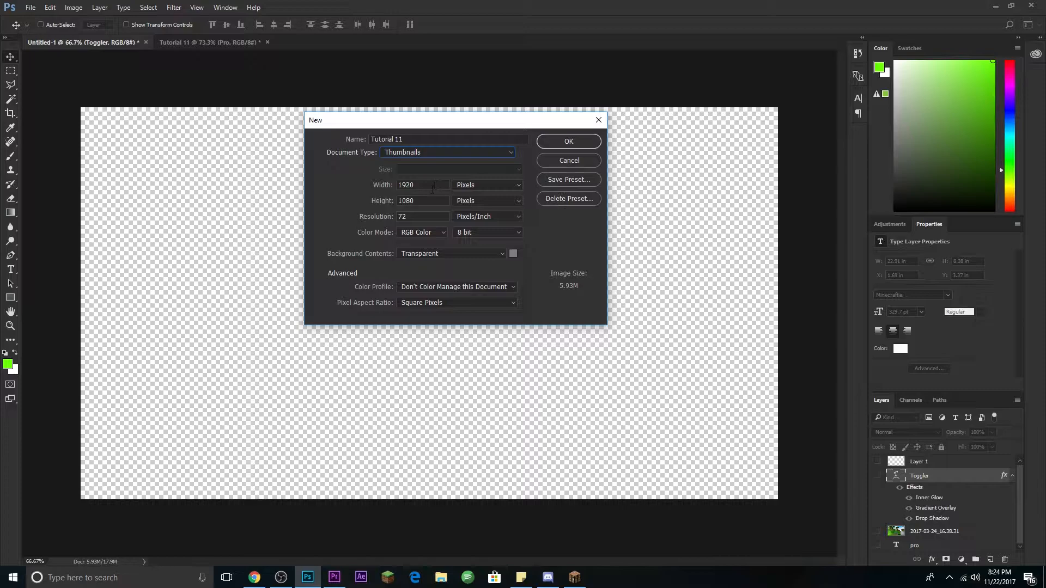
left_click_drag(413, 186, 401, 203)
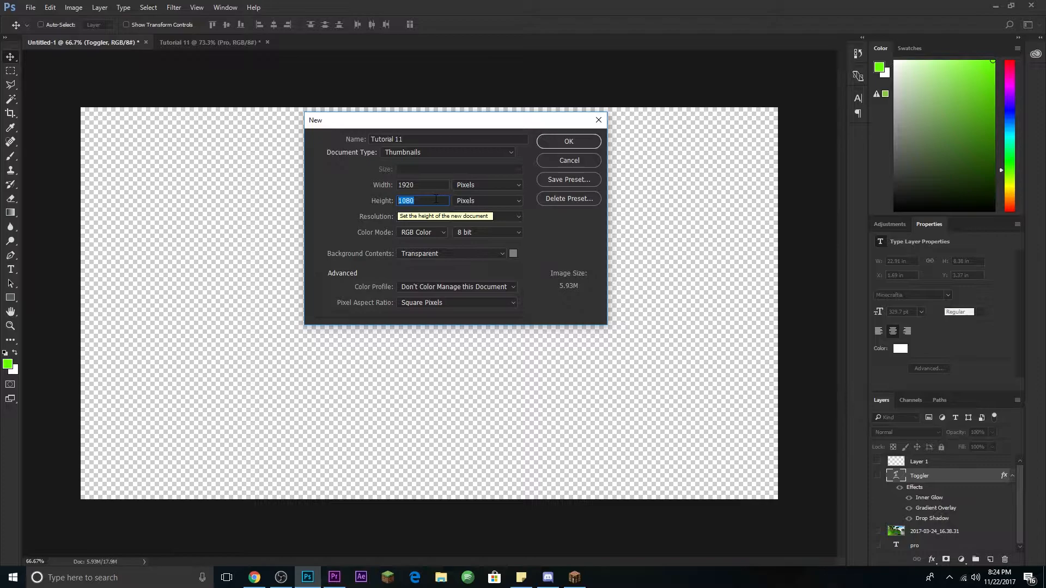
left_click(566, 143)
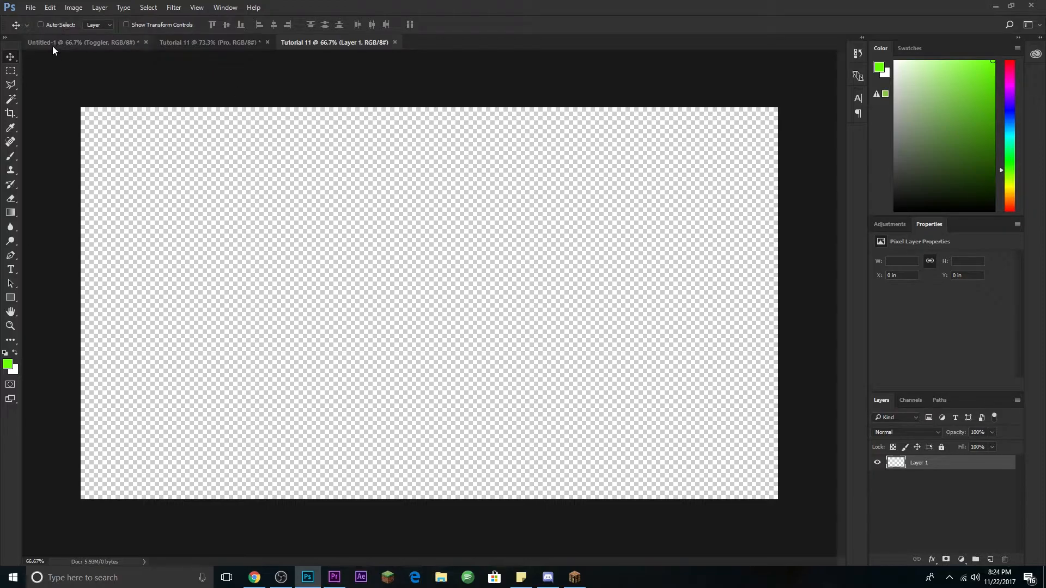
Place the background screenshot 2017-11-22_20.23.53 as an embedded image and scale it to 120% to fill the canvas.
left_click(31, 8)
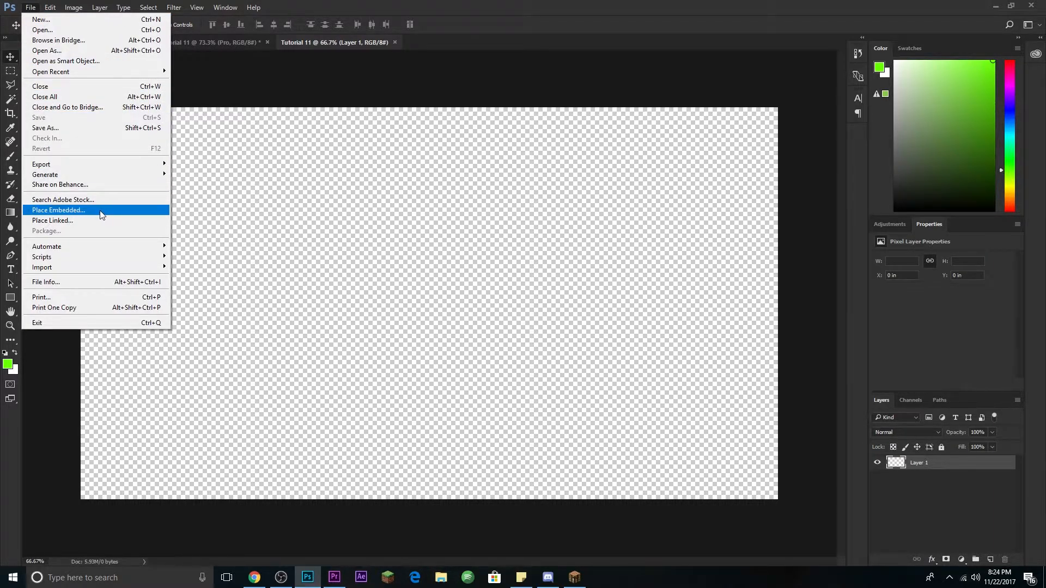
left_click(101, 216)
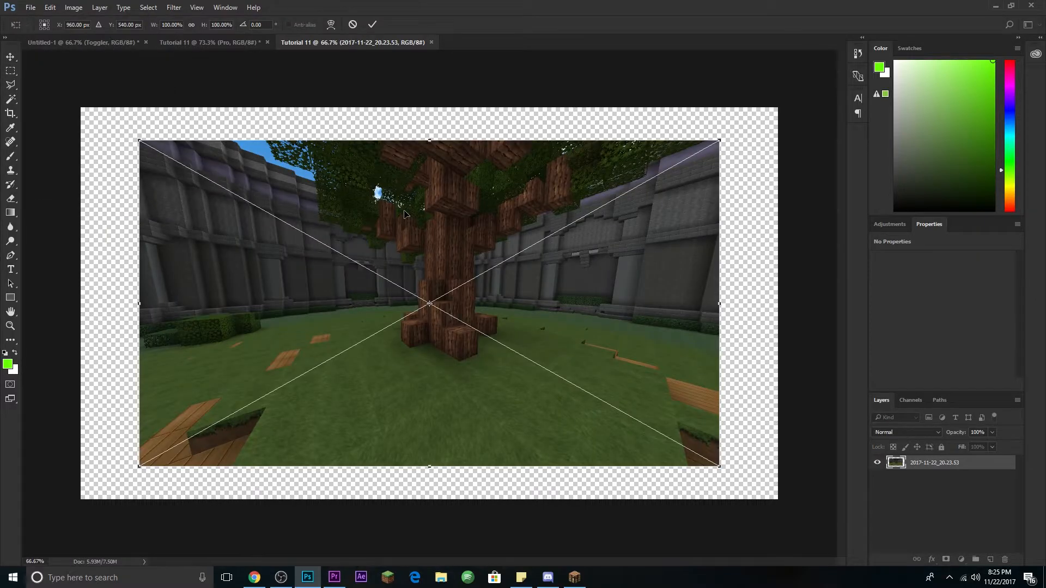
left_click_drag(406, 214, 347, 181)
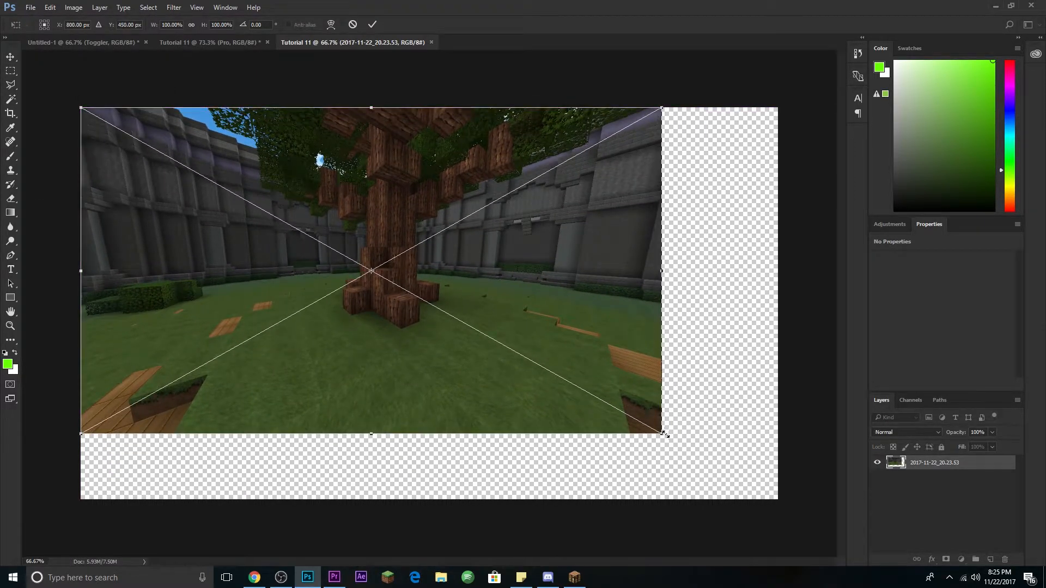
mouse_move(562, 300)
left_mouse_down()
mouse_move(573, 311)
mouse_move(562, 299)
left_mouse_up()
left_click_drag(661, 433, 772, 497)
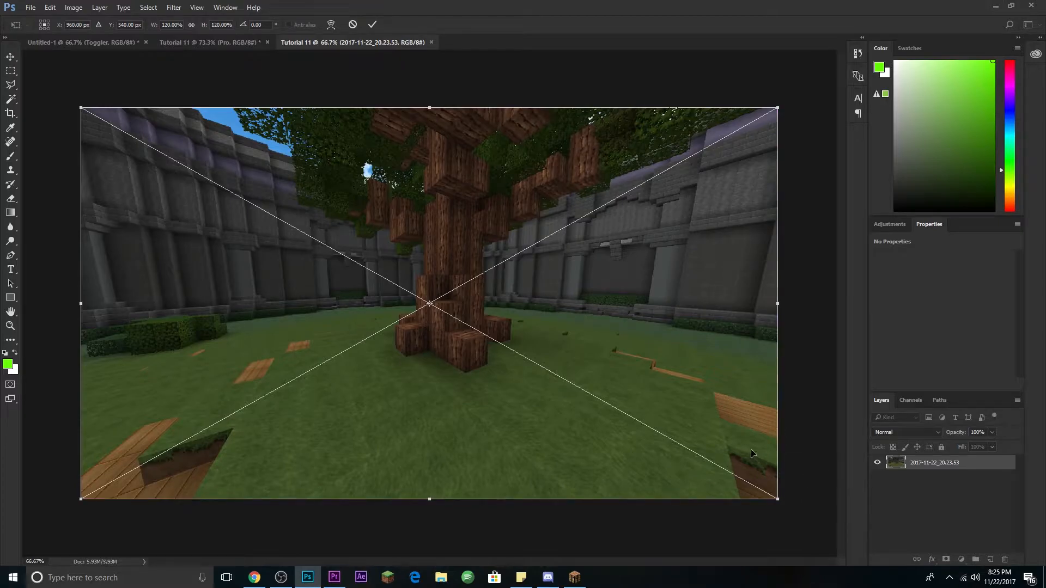
key("Return")
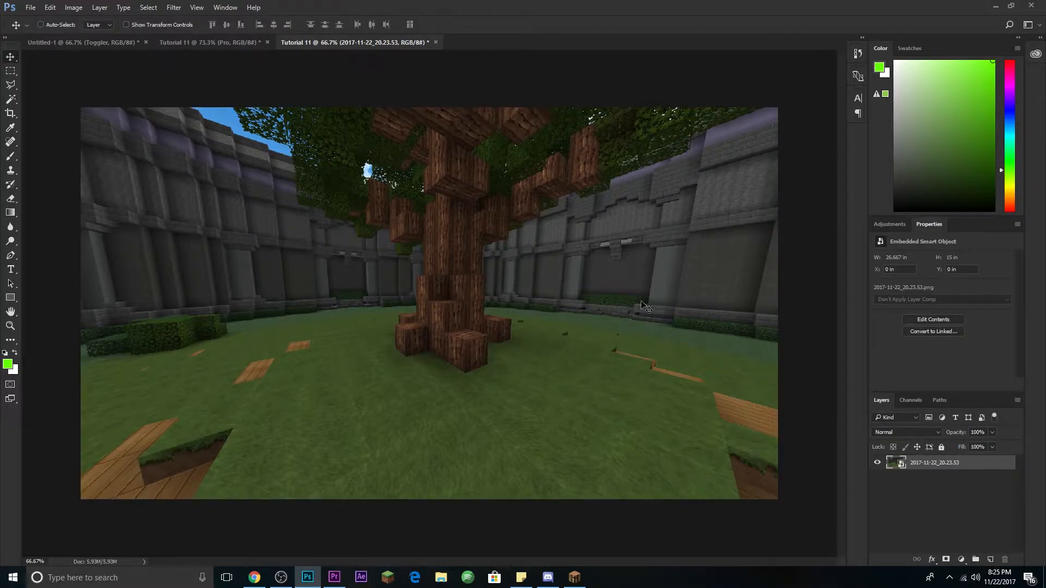
Place the duel screenshot 2017-11-22_17.57.49 as an embedded image and scale it to 120% to fill the canvas.
left_click(31, 8)
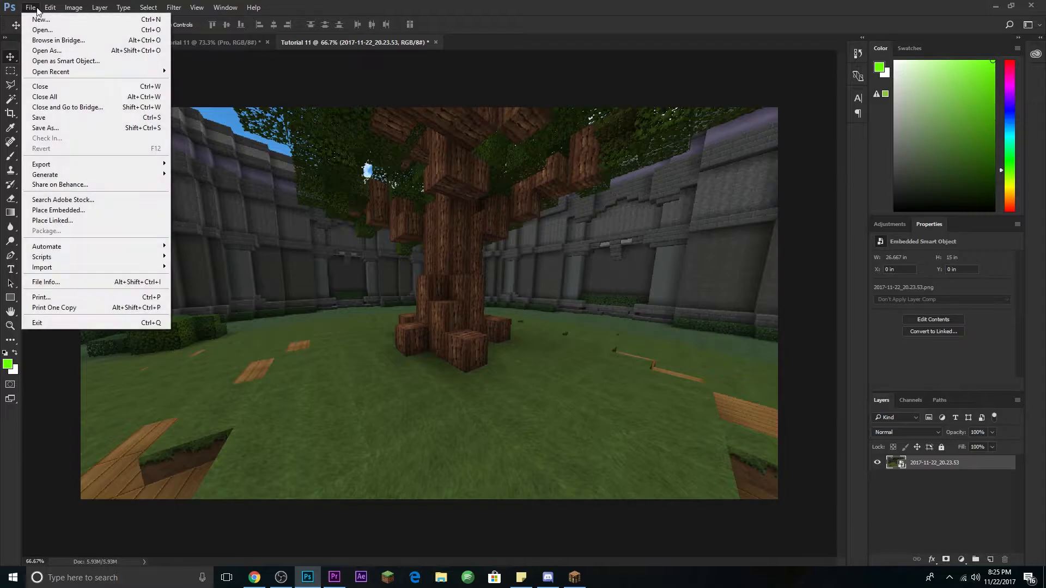
left_click(63, 211)
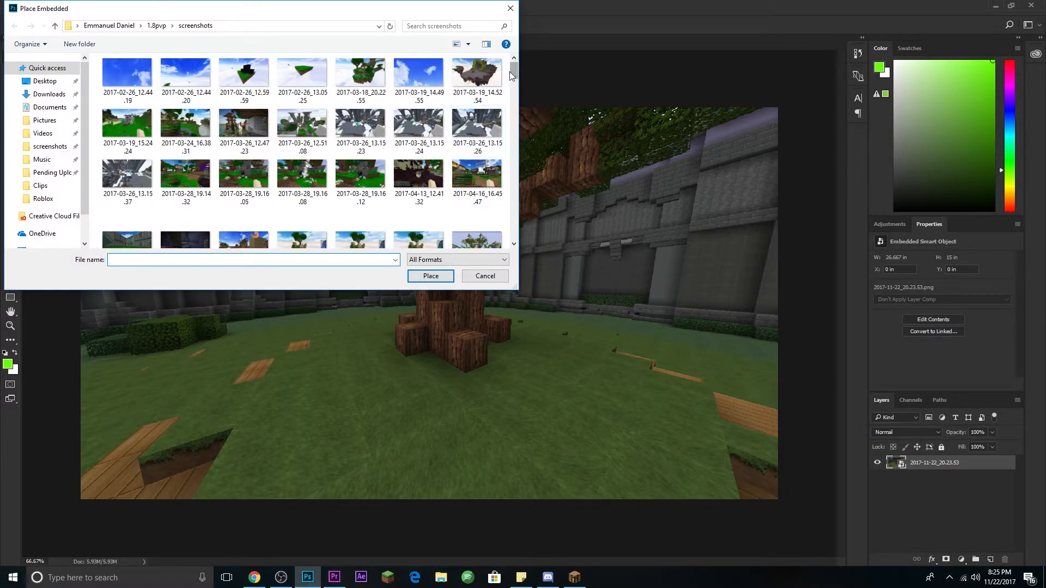
left_click_drag(515, 93, 514, 235)
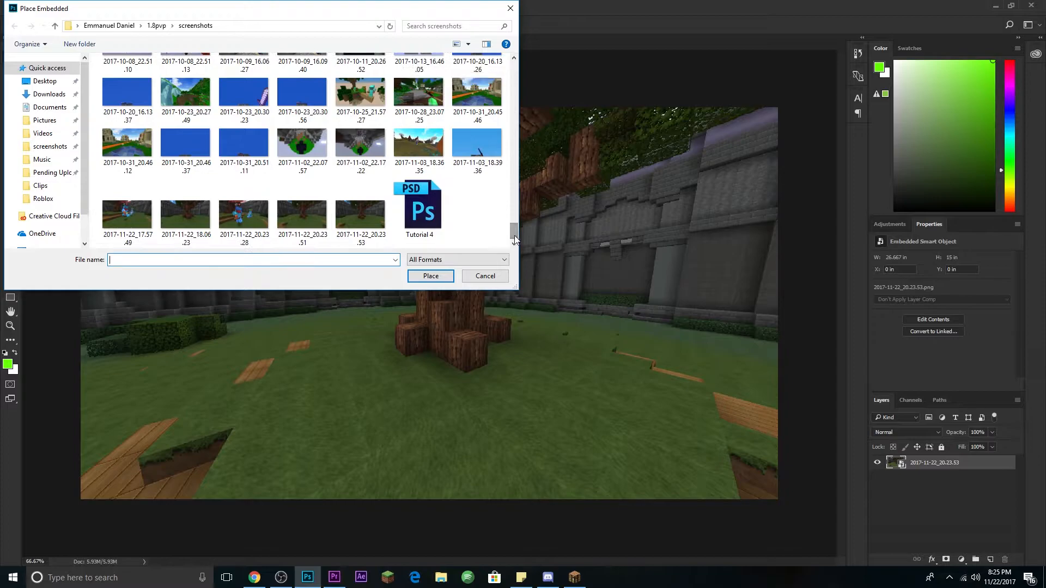
double_click(127, 214)
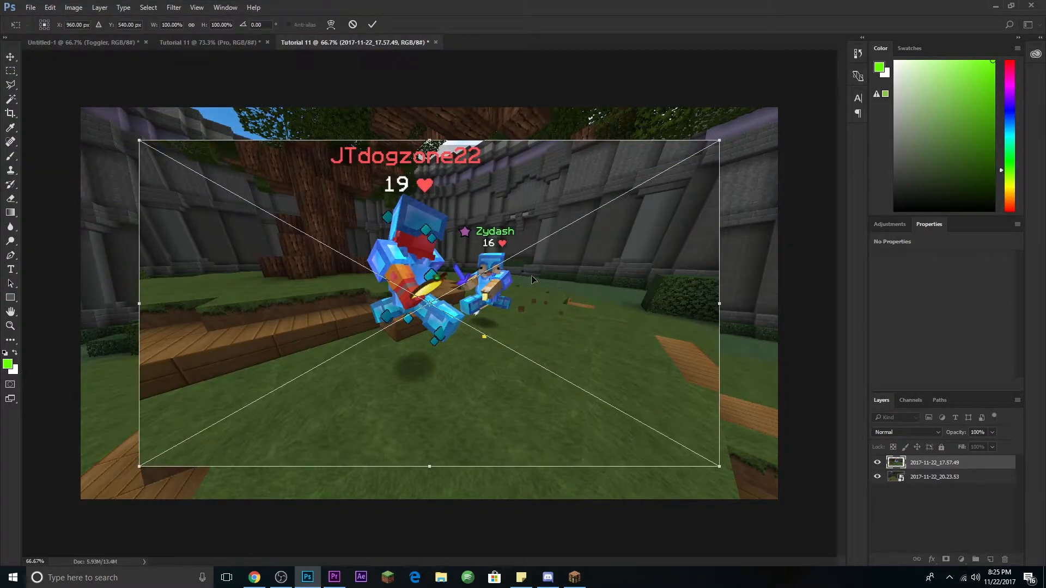
left_click_drag(538, 293, 479, 263)
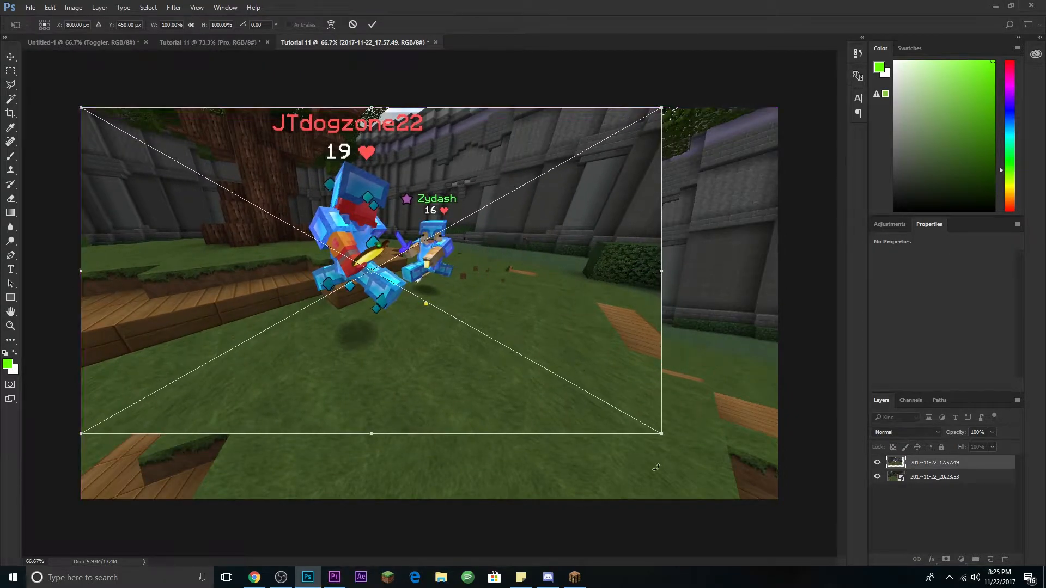
left_click_drag(663, 435, 777, 500)
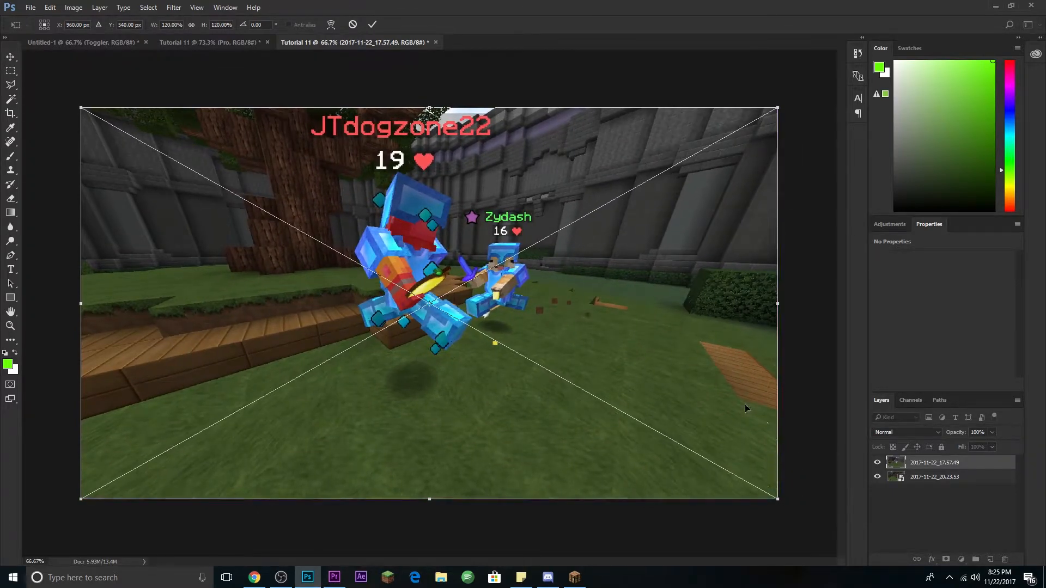
key("Return")
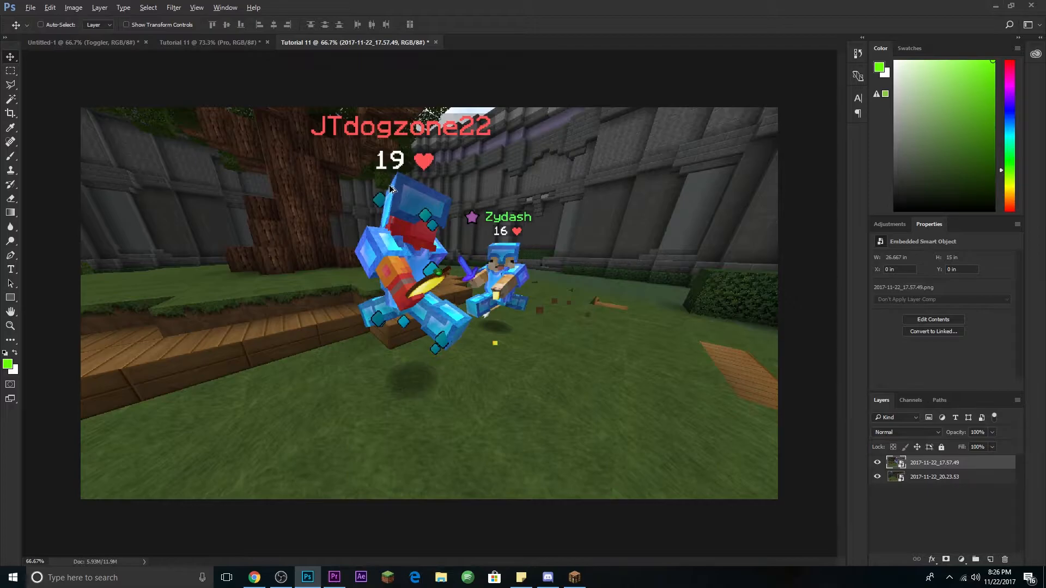
Select the foreground player with the Polygonal Lasso Tool, tracing the helmet, shoulders, legs and held item along their outer edges.
scroll(382, 206, "up", 5)
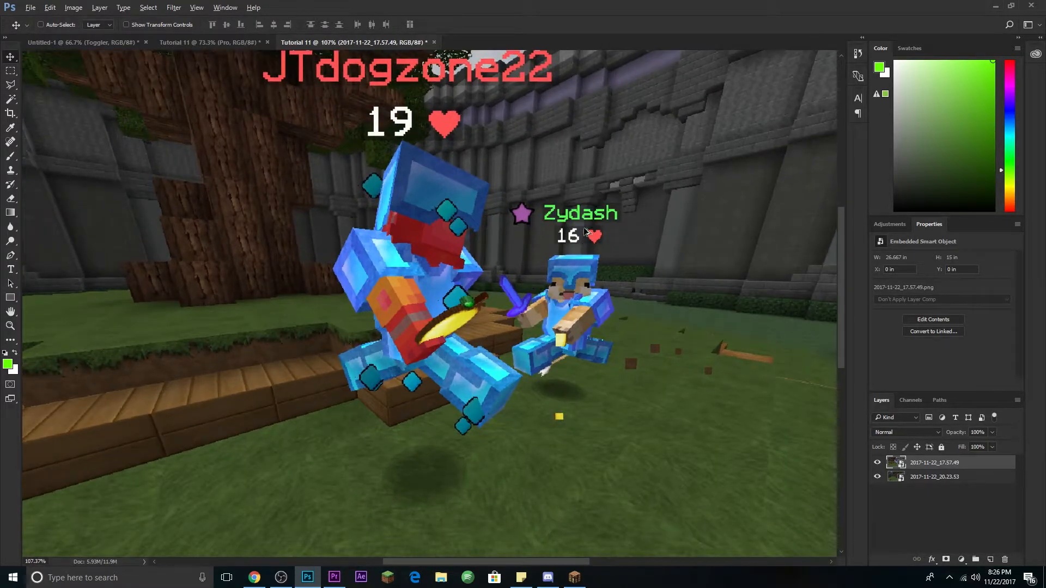
scroll(335, 352, "up", 2)
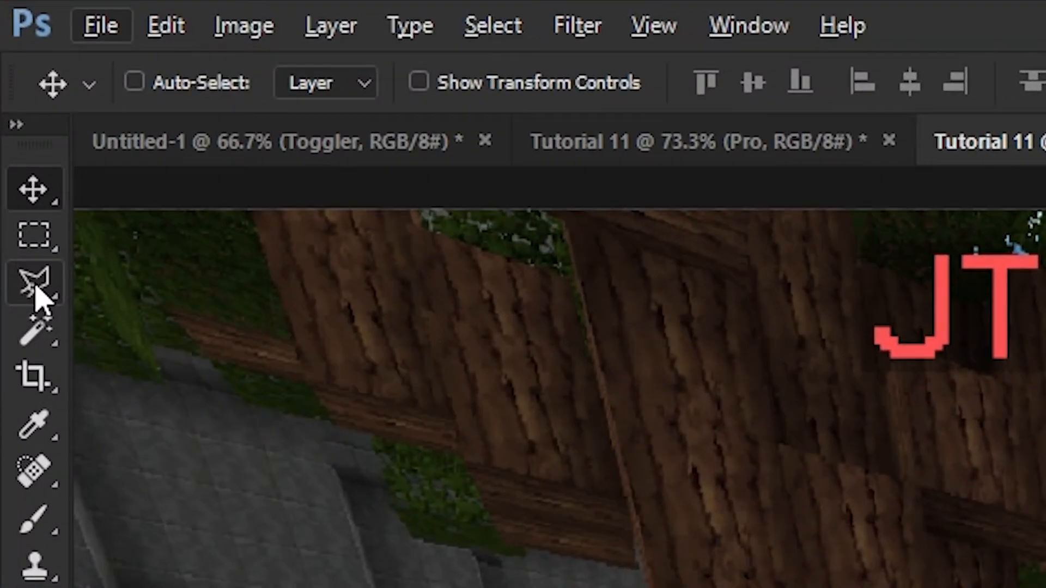
left_click(36, 289)
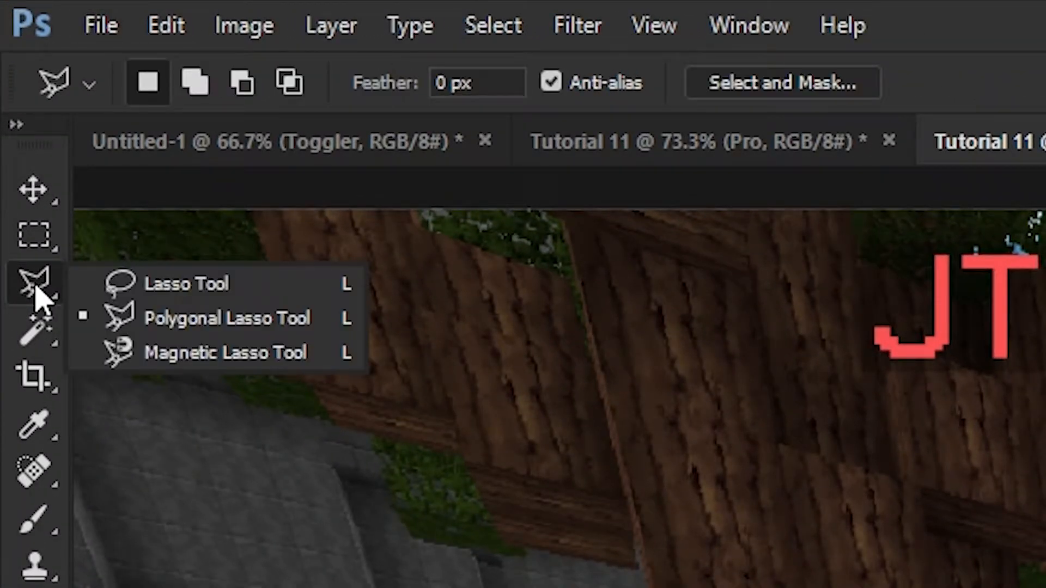
left_click(109, 318)
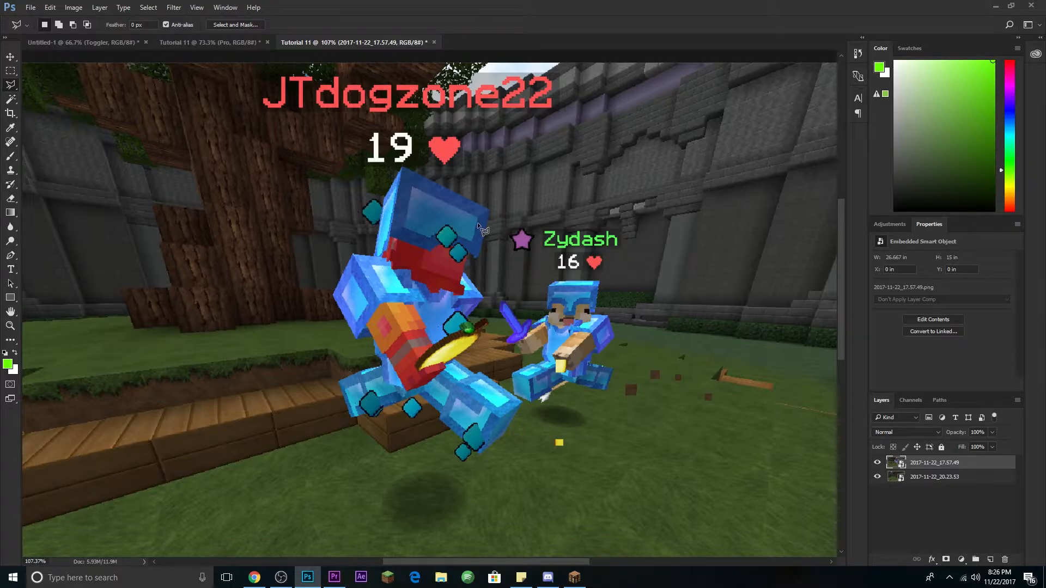
scroll(442, 214, "up", 5)
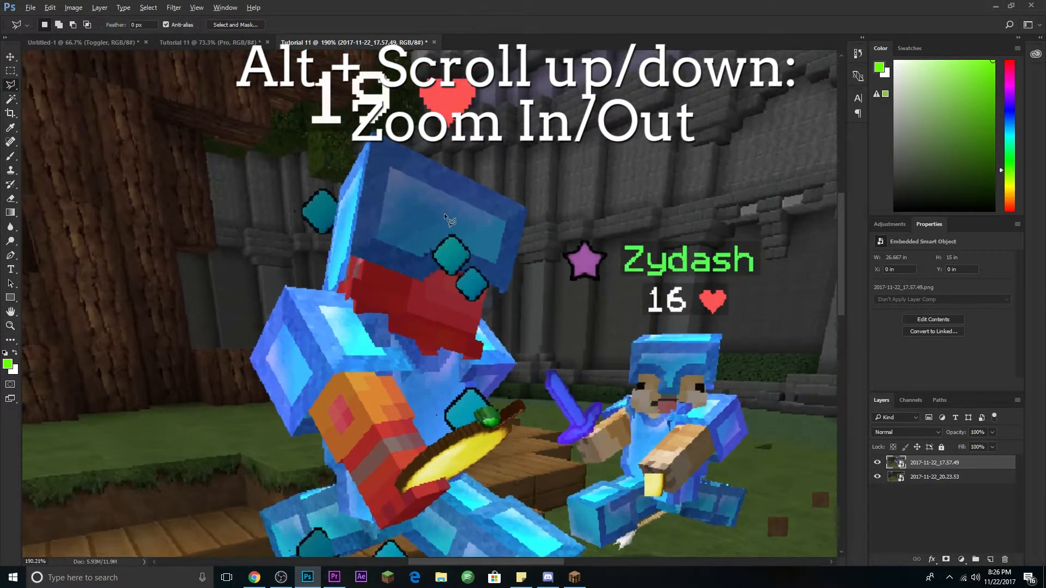
scroll(443, 213, "up", 5)
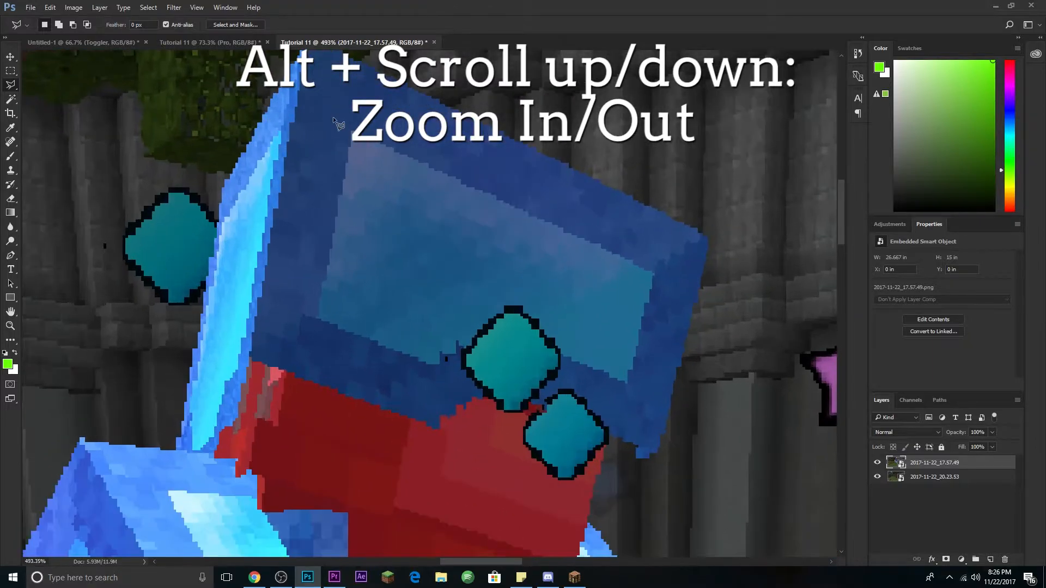
scroll(334, 121, "down", 8)
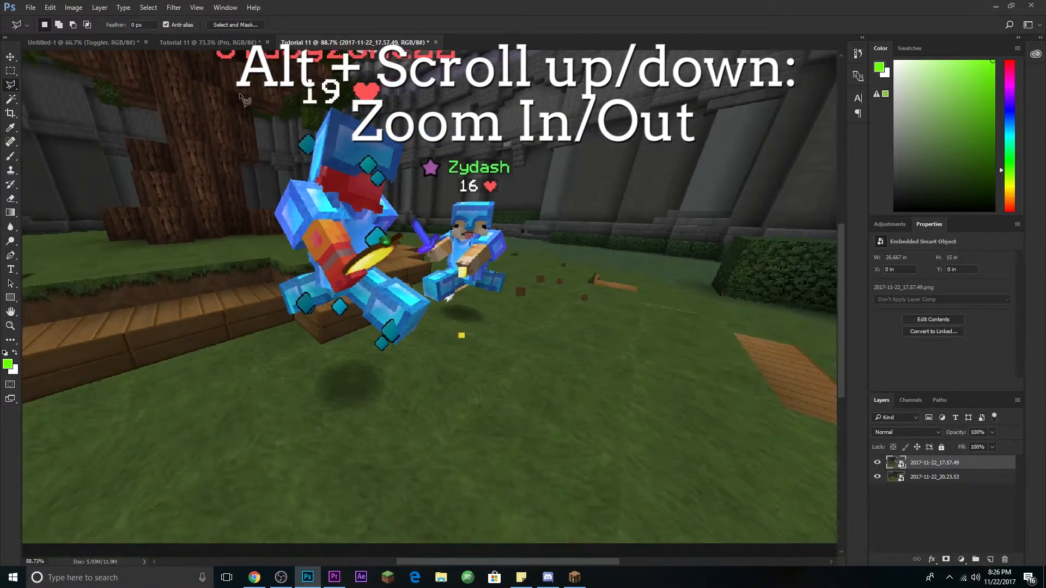
scroll(497, 161, "up", 6)
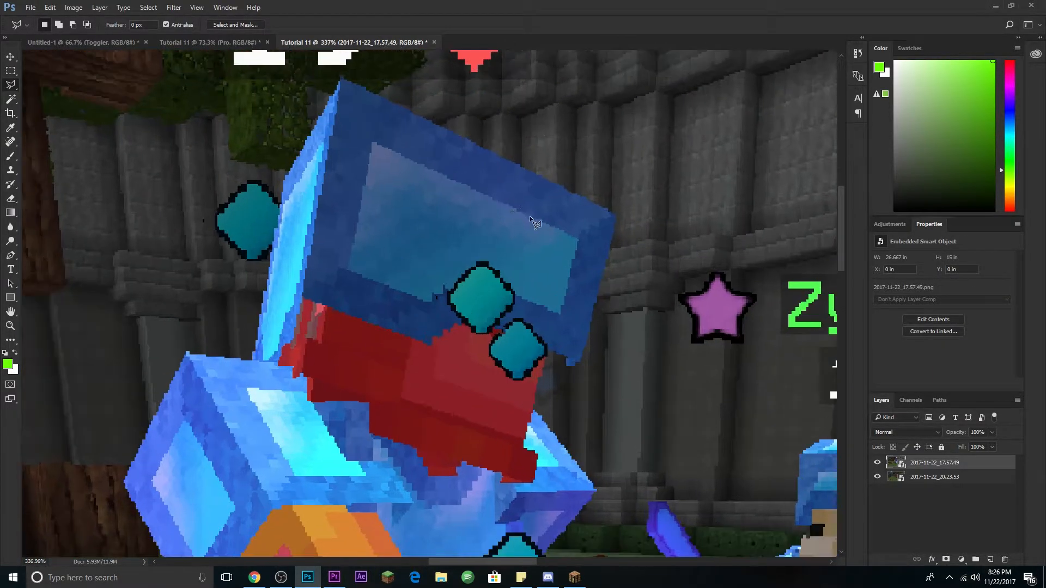
left_click(566, 358)
left_click(573, 366)
left_click(616, 216)
left_click(343, 78)
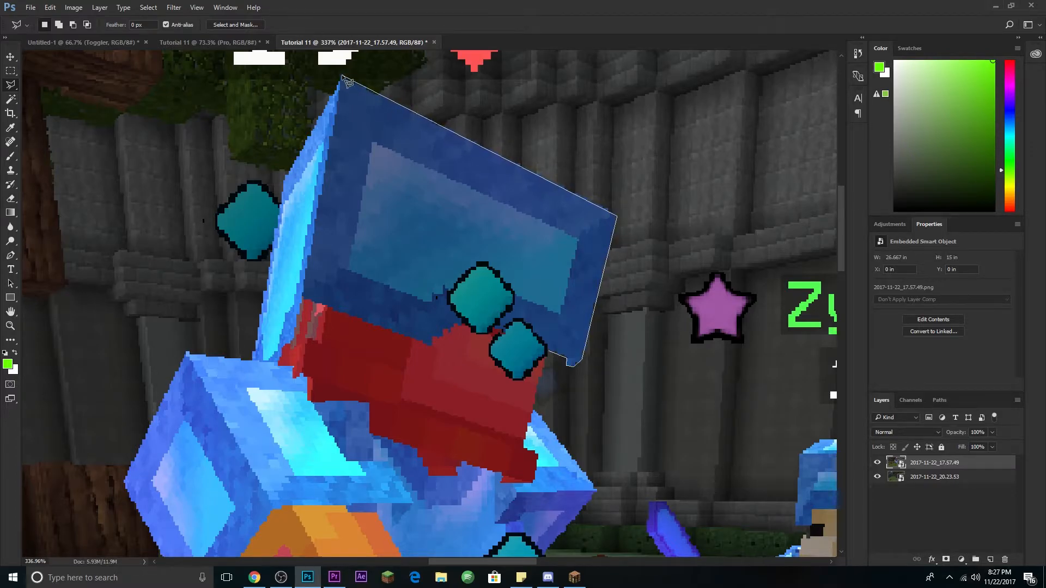
left_click(284, 179)
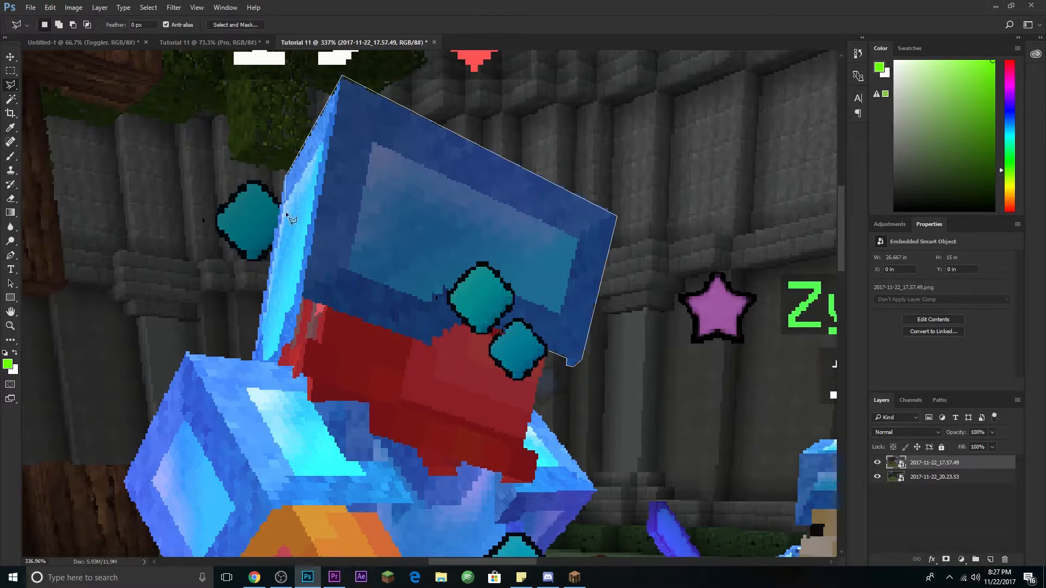
left_click(253, 360)
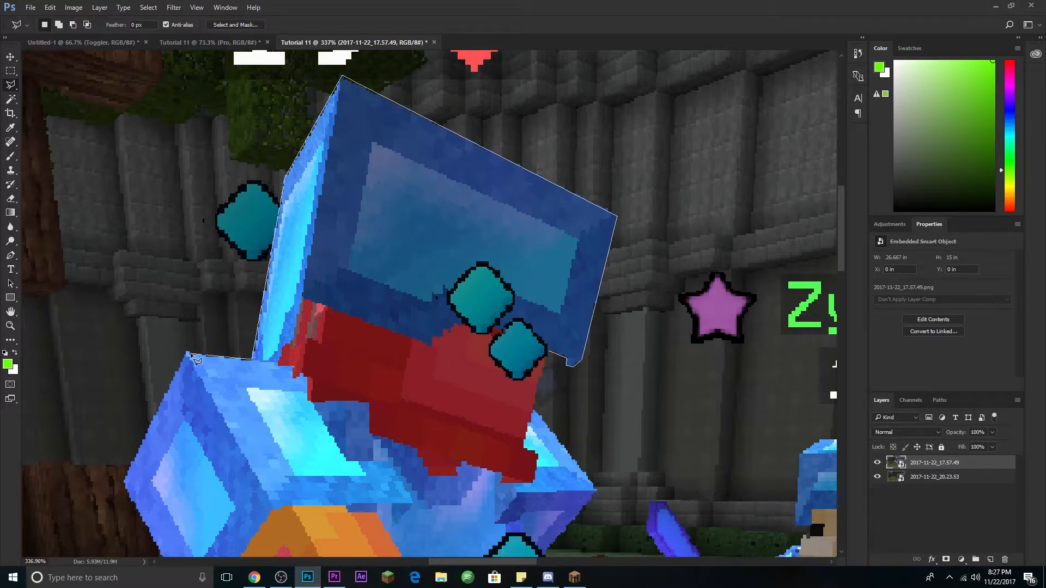
left_click(187, 353)
left_click(124, 481)
scroll(113, 499, "down", 3)
left_click(198, 486)
left_click(248, 480)
left_click(253, 491)
left_click(256, 529)
scroll(255, 529, "down", 5)
left_click(278, 385)
left_click(277, 401)
left_click(221, 414)
left_click(143, 450)
scroll(143, 450, "down", 4)
left_click(179, 416)
left_click(392, 346)
left_click(458, 422)
left_click(586, 534)
left_click(666, 469)
left_click(718, 369)
left_click(585, 277)
left_click(531, 216)
left_click(554, 197)
left_click(587, 160)
left_click(587, 147)
left_click(582, 144)
left_click(592, 140)
left_click(592, 135)
left_click(602, 132)
left_click(546, 105)
scroll(547, 109, "up", 3)
scroll(599, 155, "up", 5)
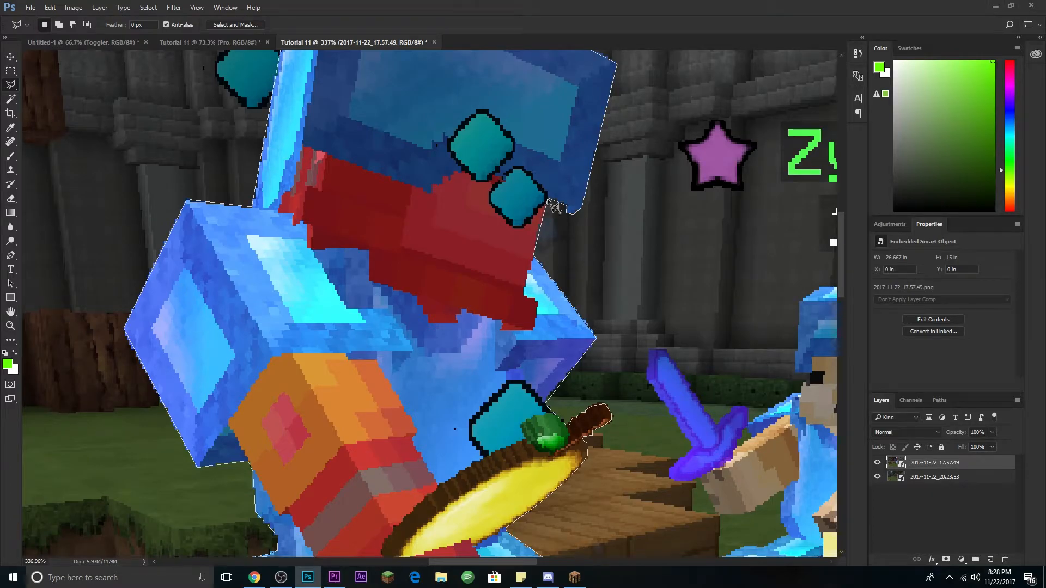
left_click(550, 202)
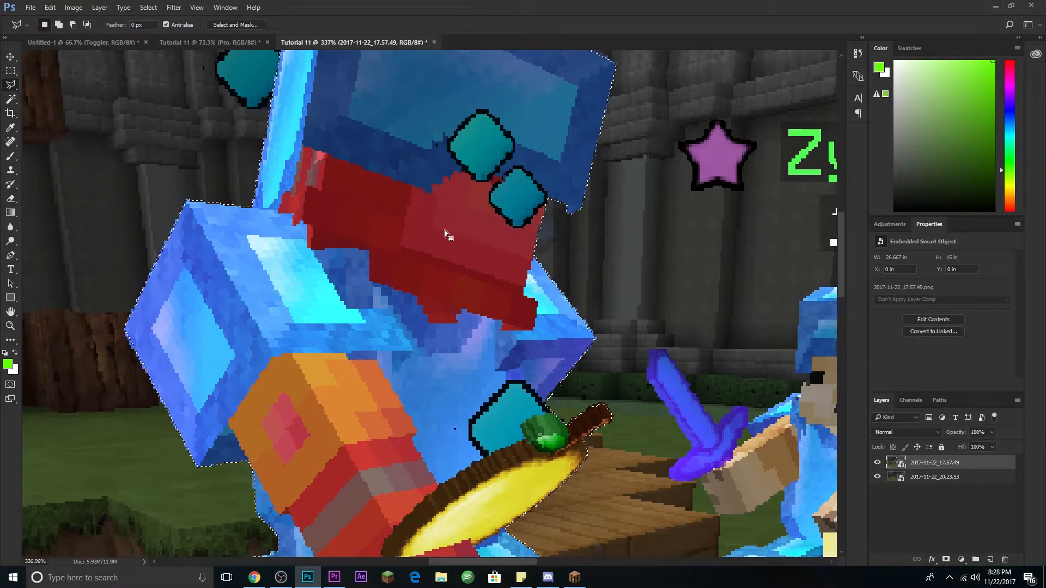
Copy the selected foreground player onto a new layer and toggle the duel screenshot's visibility to check the cutout.
scroll(437, 225, "down", 4)
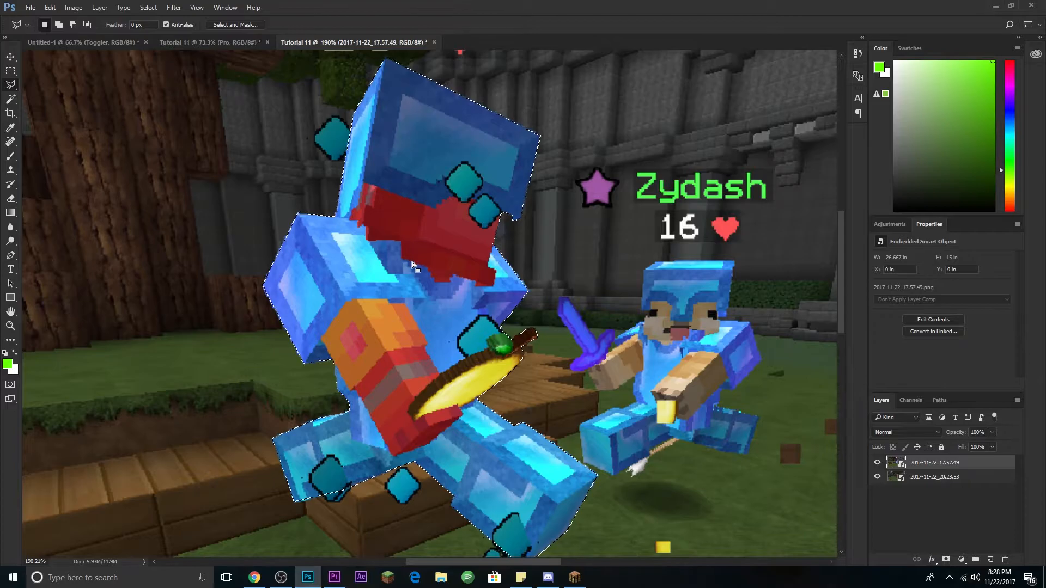
key("ctrl+j")
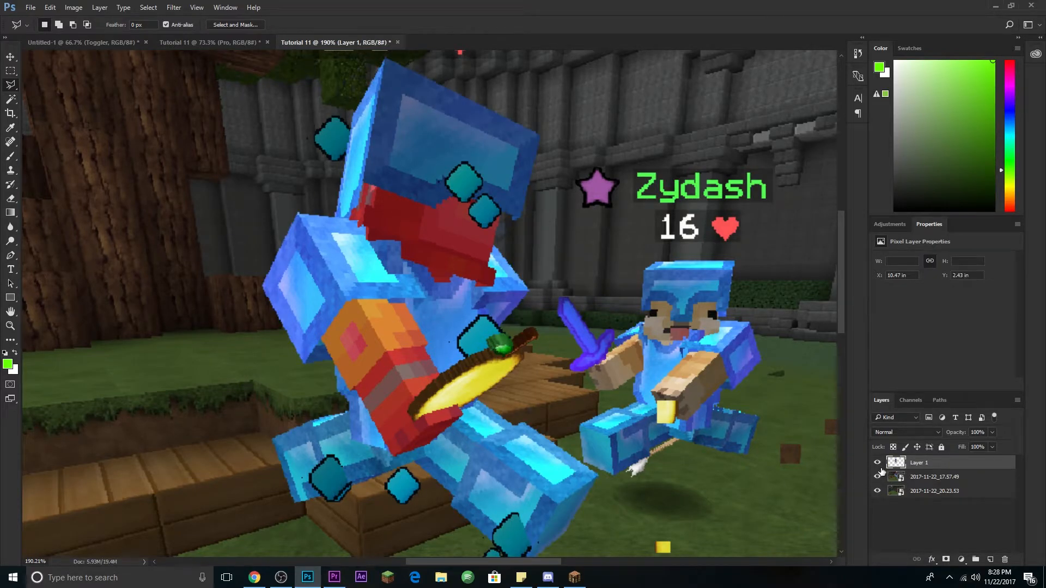
left_click(877, 478)
left_click(877, 478)
left_click(878, 478)
left_click(878, 477)
left_click(878, 478)
left_click(877, 478)
Select the rear player on the 2017-11-22_17.57.49 layer with the Polygonal Lasso, tracing around the helmet, sword, arms, body and legs.
left_click(977, 477)
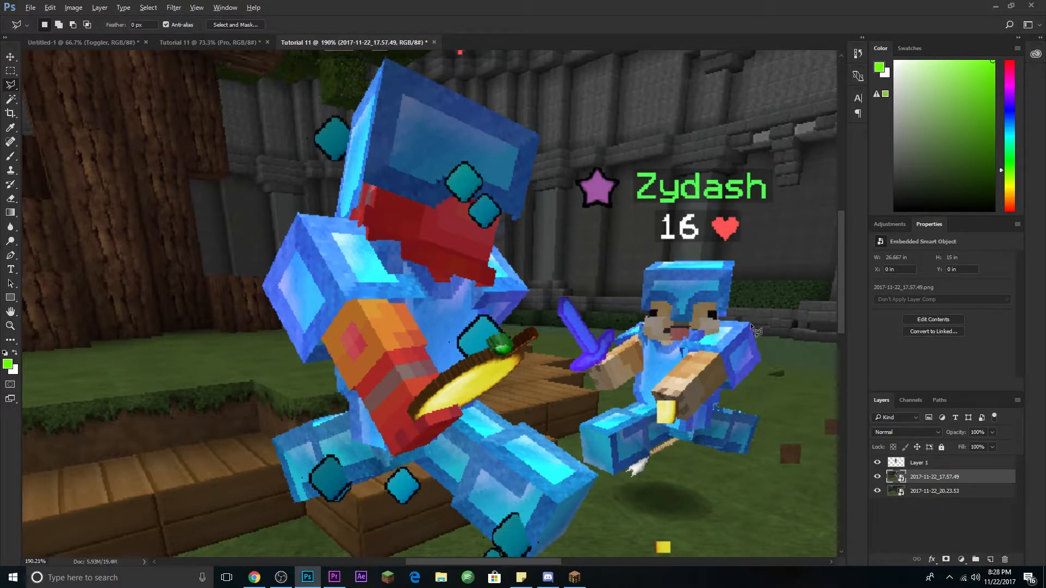
scroll(747, 313, "up", 9)
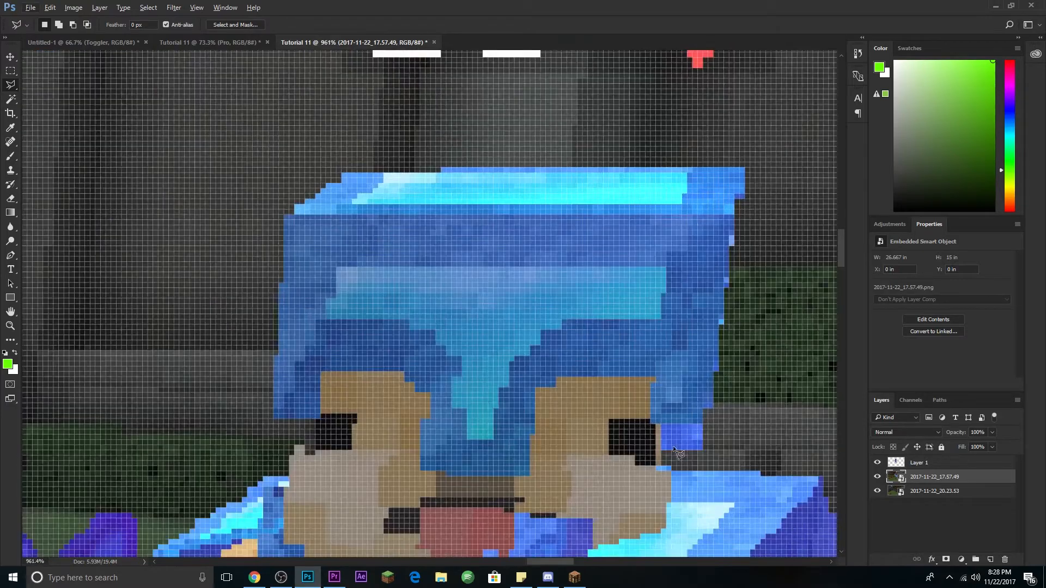
left_click(661, 451)
left_click(704, 452)
left_click(747, 167)
left_click(341, 173)
left_click(283, 215)
left_click(273, 419)
left_click(314, 420)
left_click(314, 454)
left_click(288, 454)
left_click(289, 476)
left_click(202, 437)
left_click(212, 478)
left_click(168, 504)
left_click(196, 444)
left_click(195, 391)
left_click(160, 390)
left_click(124, 431)
left_click(115, 444)
left_click(83, 229)
left_click(34, 229)
left_click(31, 325)
left_click(158, 447)
left_click(139, 469)
left_click(93, 505)
left_click(94, 535)
left_click(158, 542)
left_click(181, 534)
left_click(232, 417)
left_click(316, 407)
left_click(419, 342)
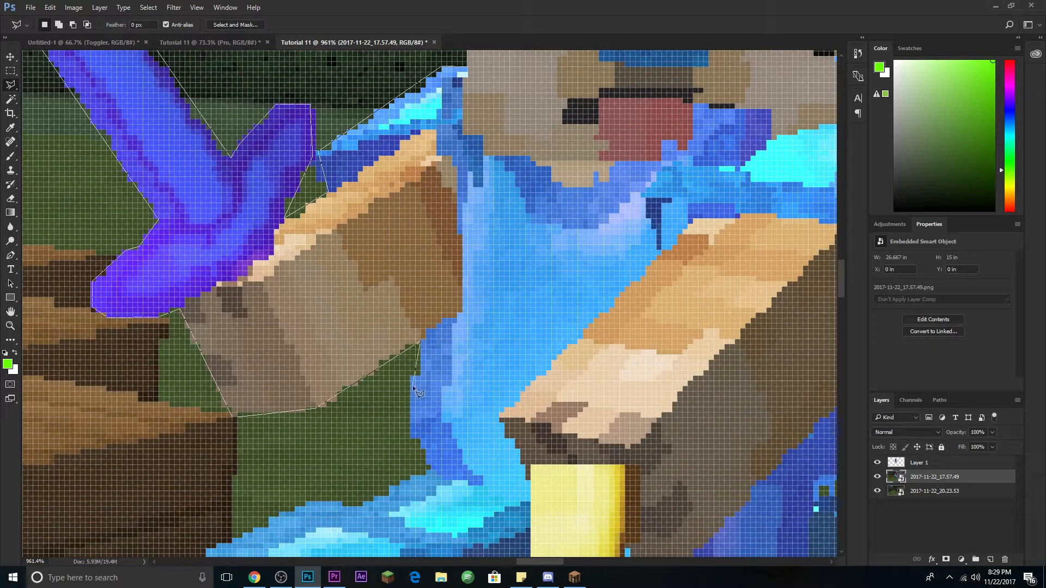
left_click(411, 439)
left_click(421, 439)
left_click(429, 468)
left_click(362, 505)
left_click(302, 504)
left_click(303, 443)
left_click(322, 401)
left_click(470, 464)
left_click(657, 370)
left_click(658, 329)
left_click(773, 271)
left_click(458, 330)
left_click(459, 338)
left_click(616, 359)
left_click(677, 169)
scroll(456, 127, "up", 8)
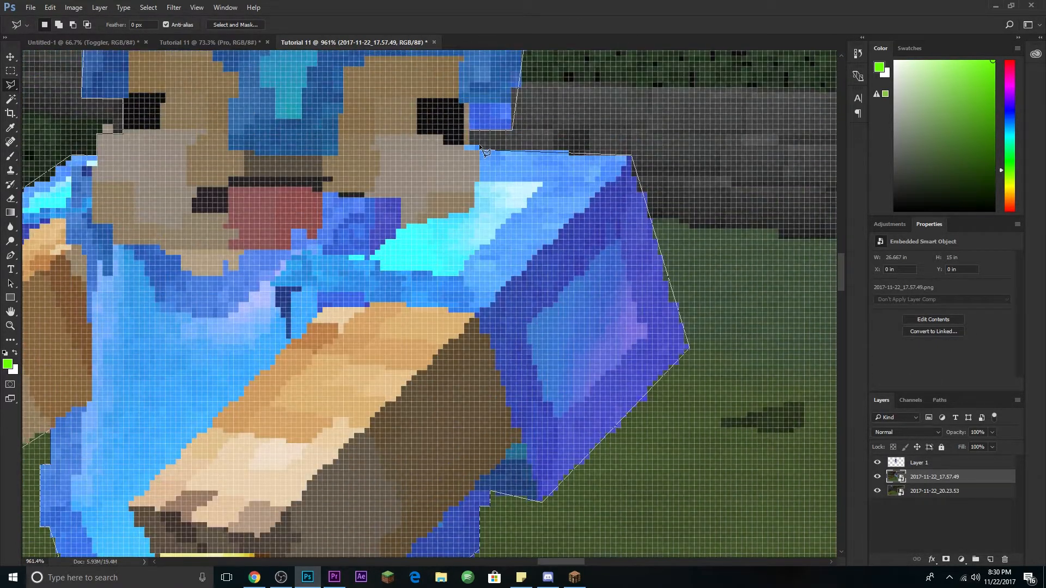
left_click(481, 148)
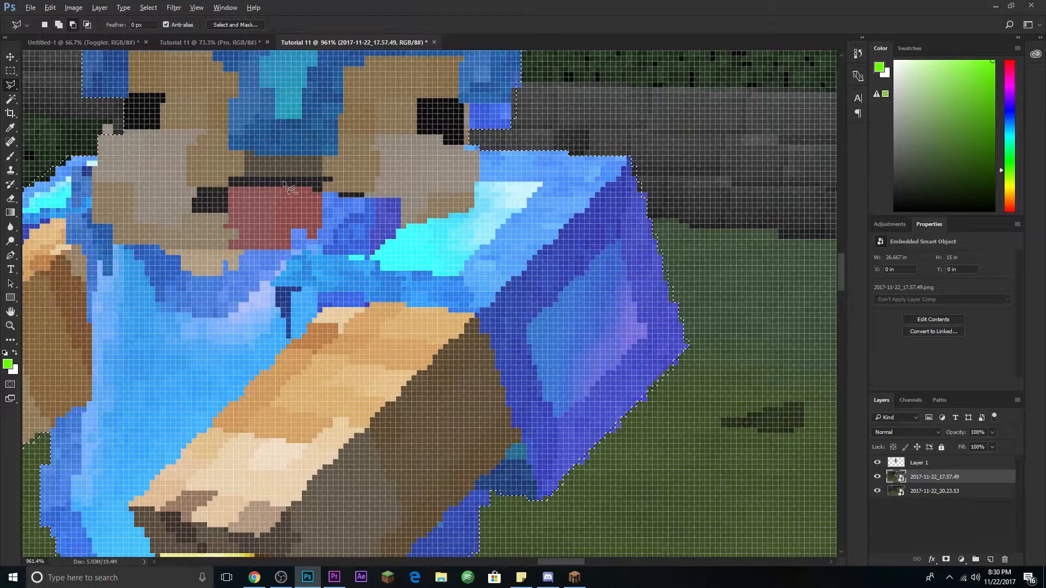
Check the outline around the rear player and copy the selected figure onto a new layer.
scroll(264, 163, "down", 2)
scroll(263, 185, "down", 4)
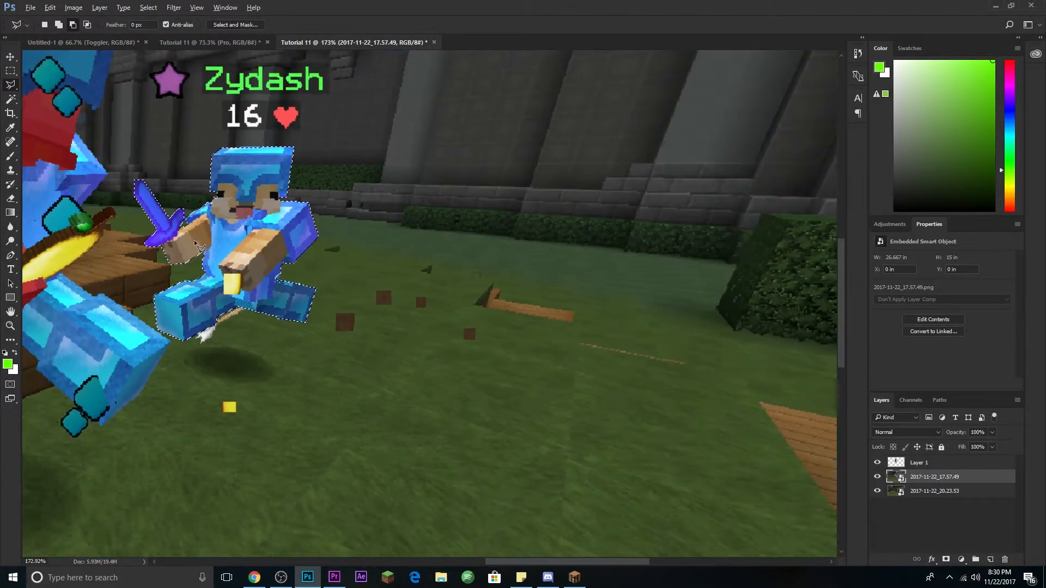
scroll(151, 265, "up", 4)
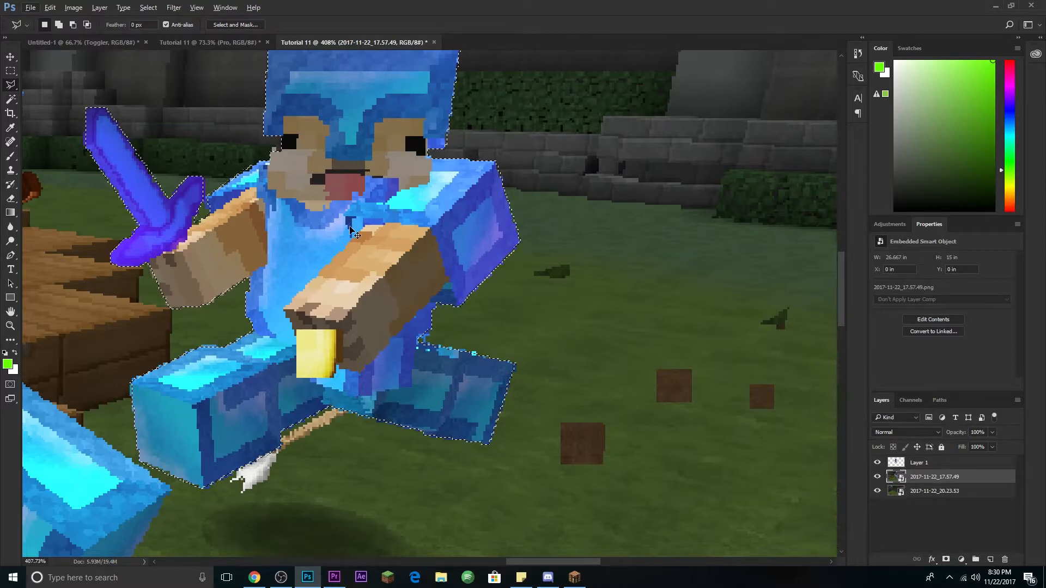
key("ctrl+j")
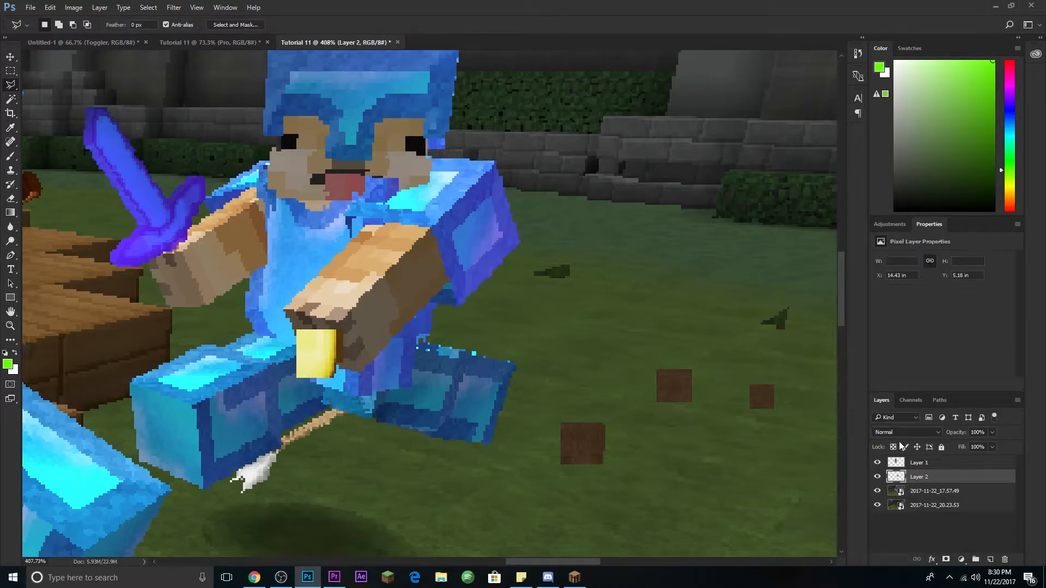
Hide the 2017-11-22_17.57.49 duel screenshot with the Move tool active and select the 2017-11-22_20.23.53 background layer.
scroll(431, 357, "down", 5)
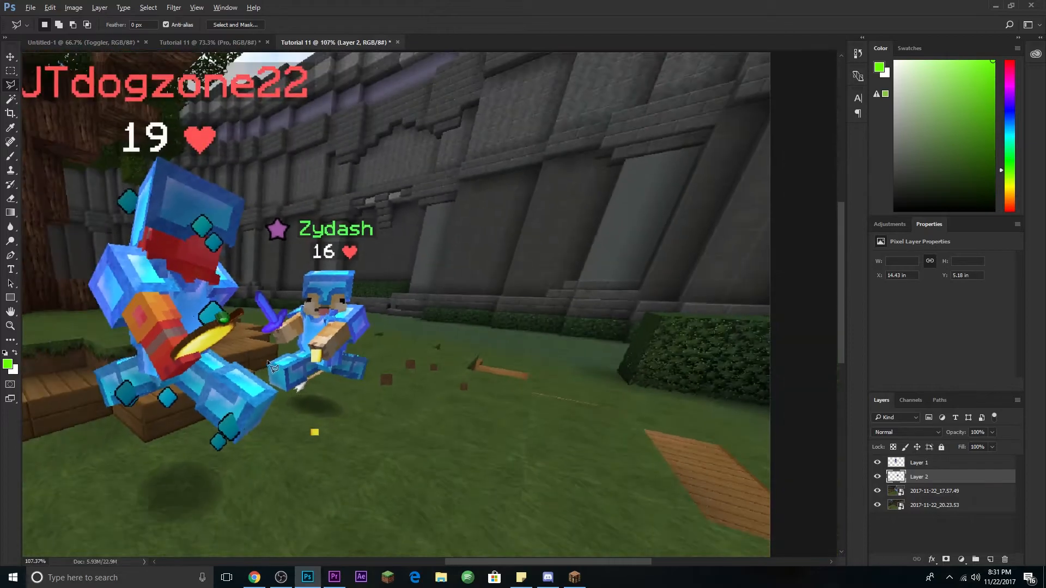
scroll(214, 348, "up", 1)
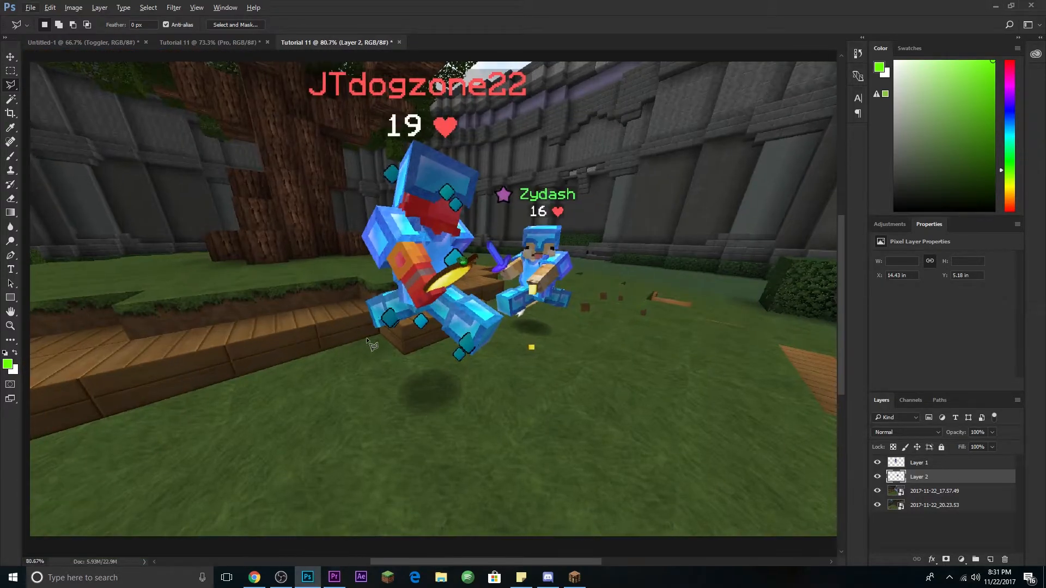
left_click(12, 56)
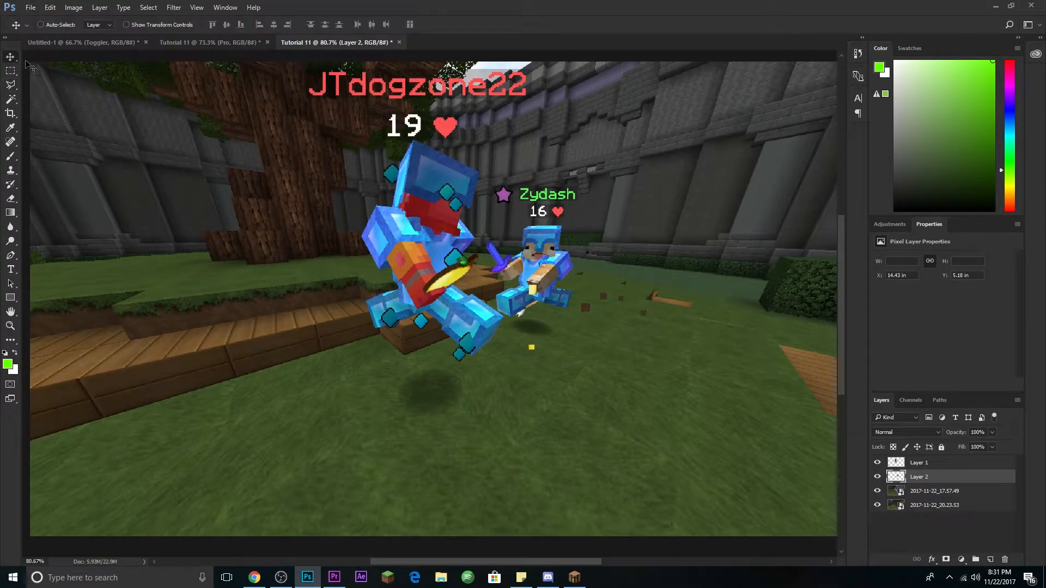
left_click(877, 491)
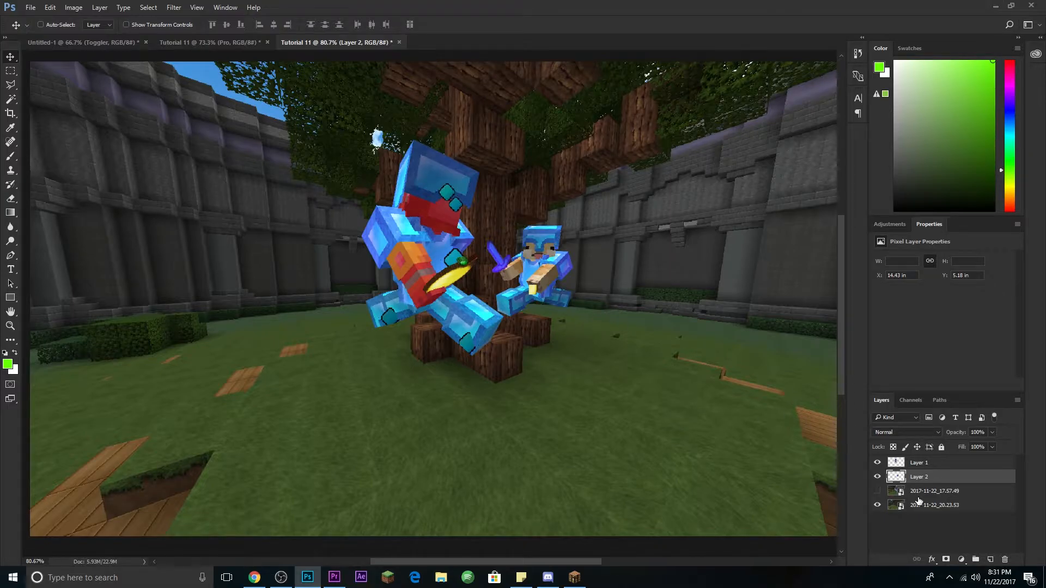
left_click(937, 506)
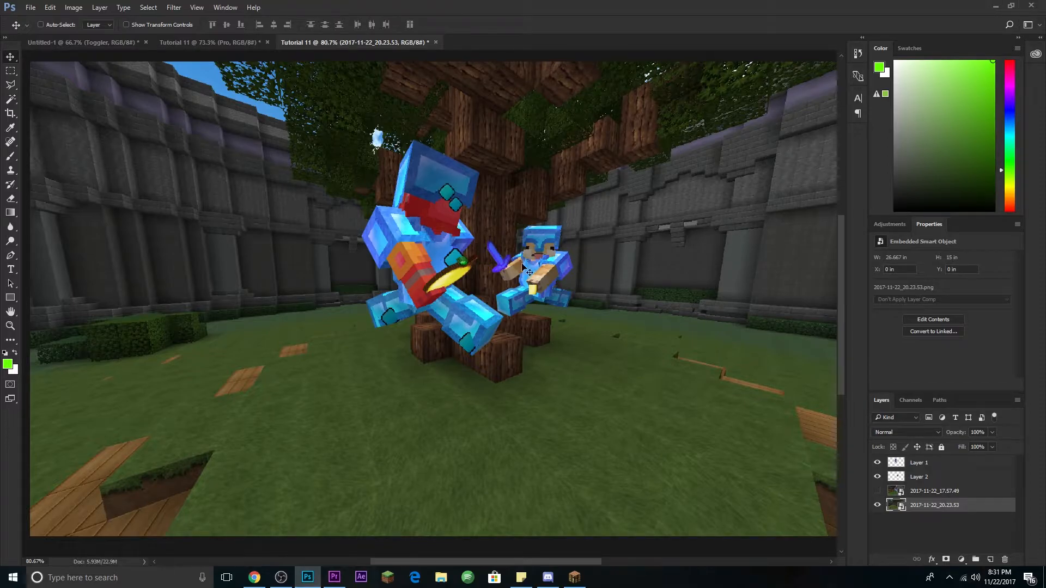
Select Layer 1 and Layer 2 together, scale both players to about 188%, and place them around the middle of the canvas.
left_click(937, 466)
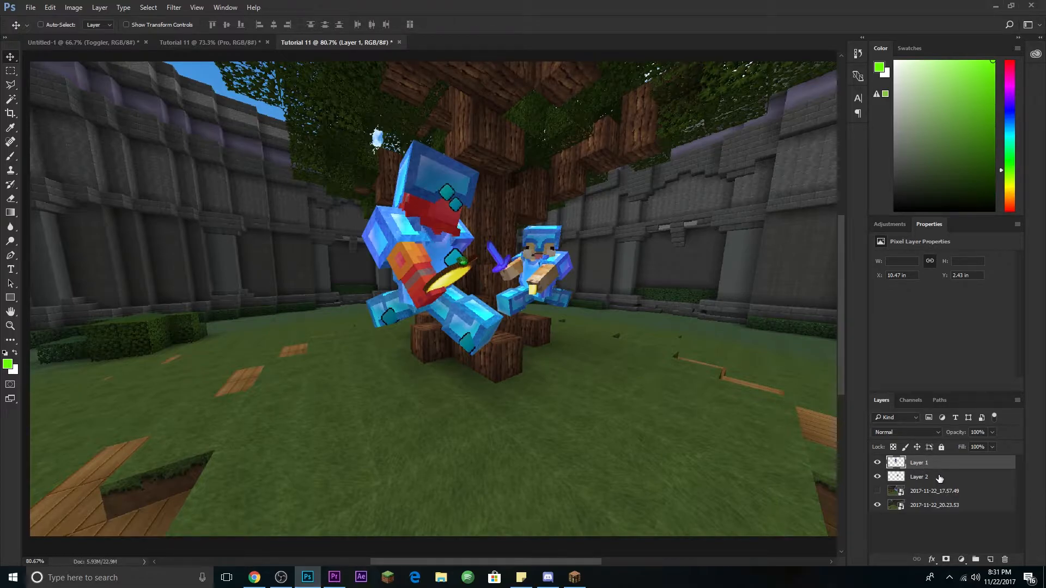
left_click(940, 478, "shift")
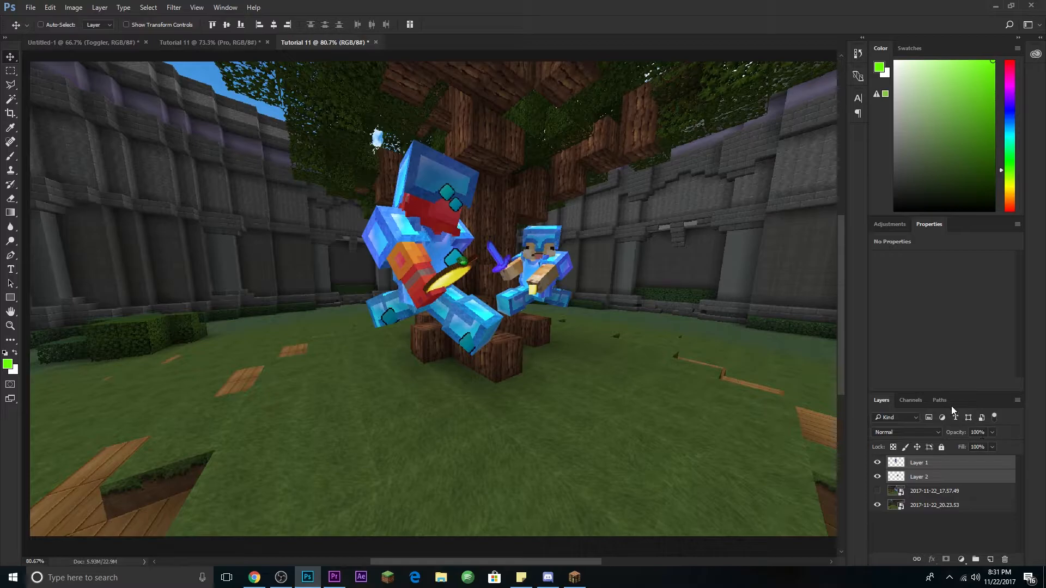
key("ctrl")
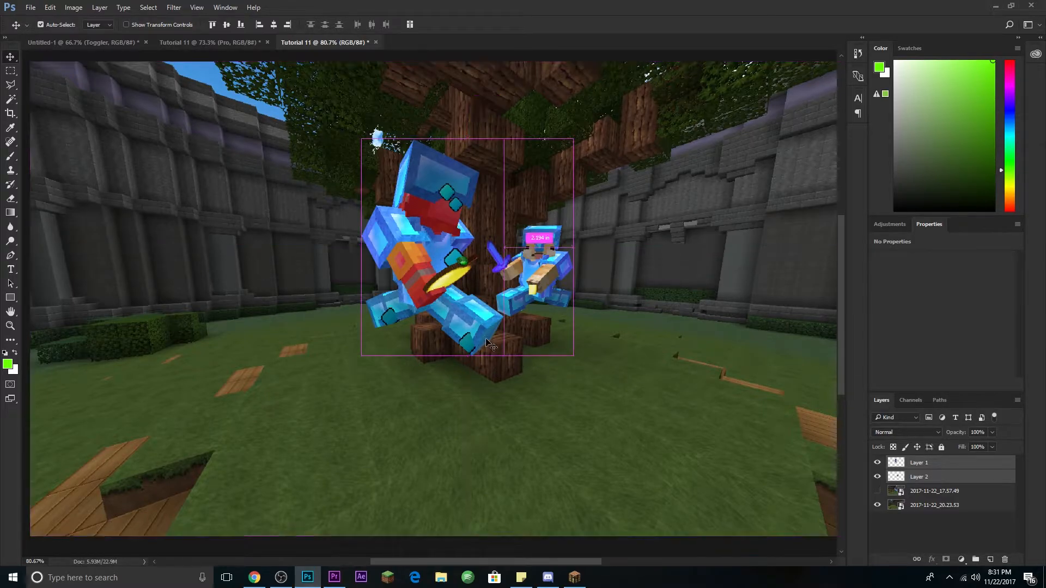
key("ctrl+t")
left_click_drag(489, 343, 356, 303)
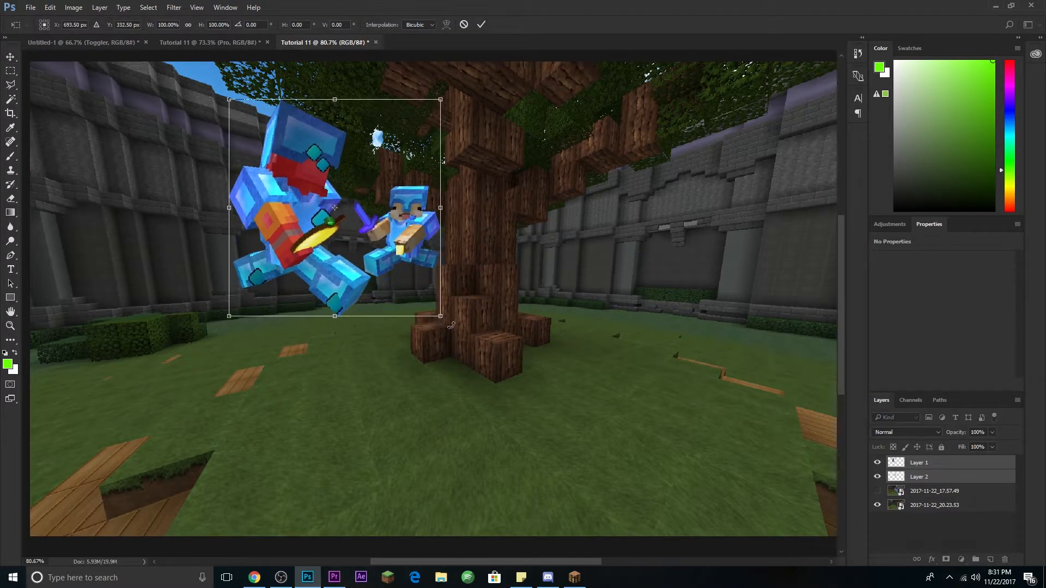
left_click_drag(441, 317, 602, 537)
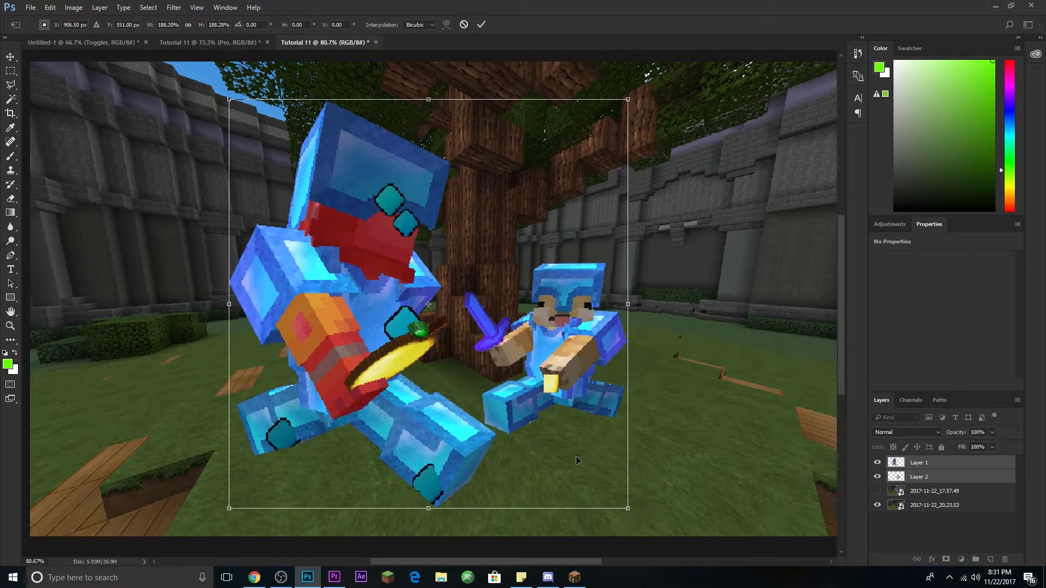
left_click_drag(580, 463, 631, 459)
key("Return")
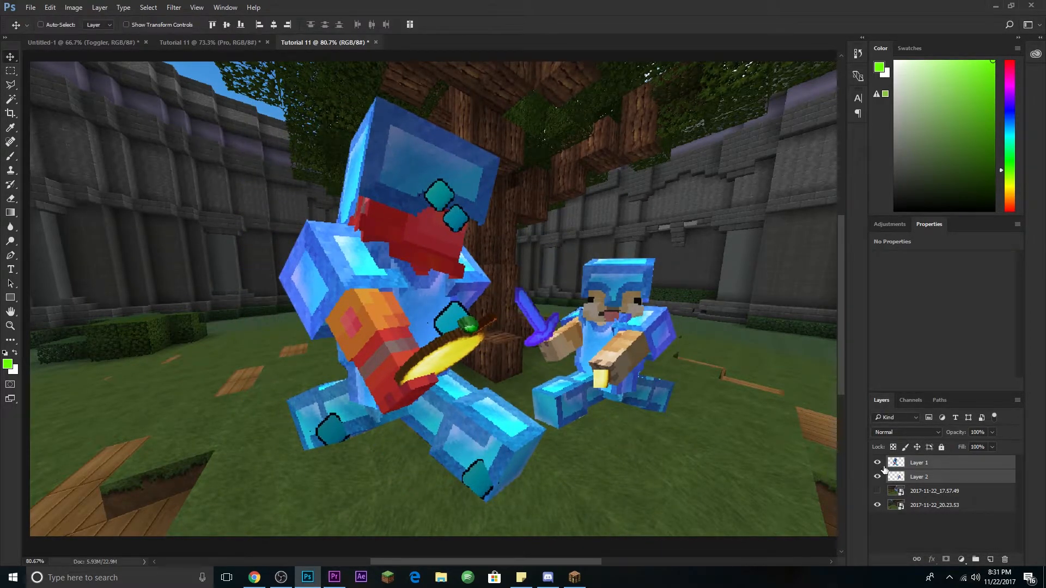
Enlarge the rear player on Layer 2 until it is nearly as tall as the foreground player.
left_click(950, 478)
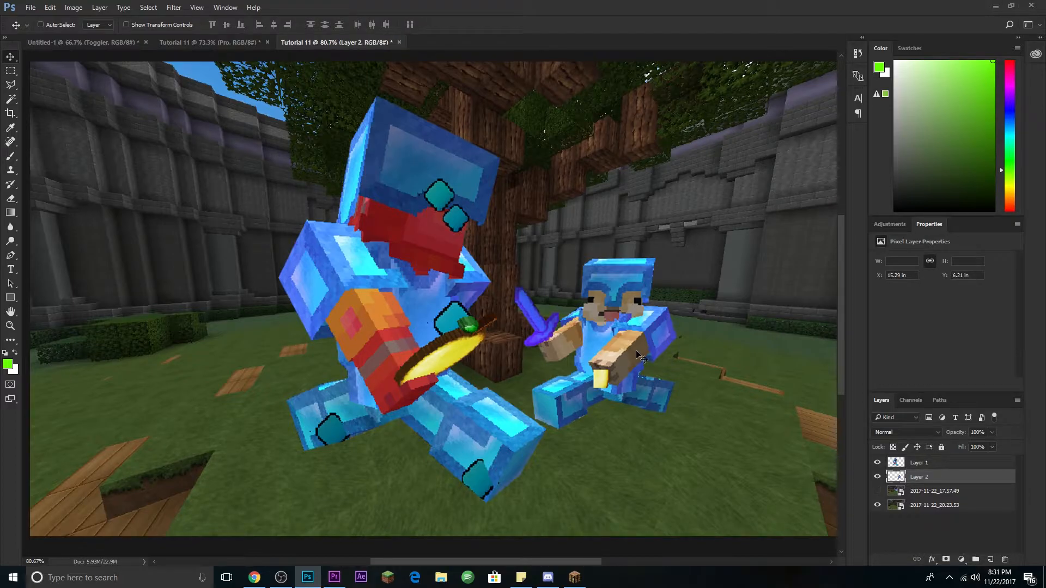
key("ctrl+t")
left_click_drag(679, 256, 796, 168)
key("Return")
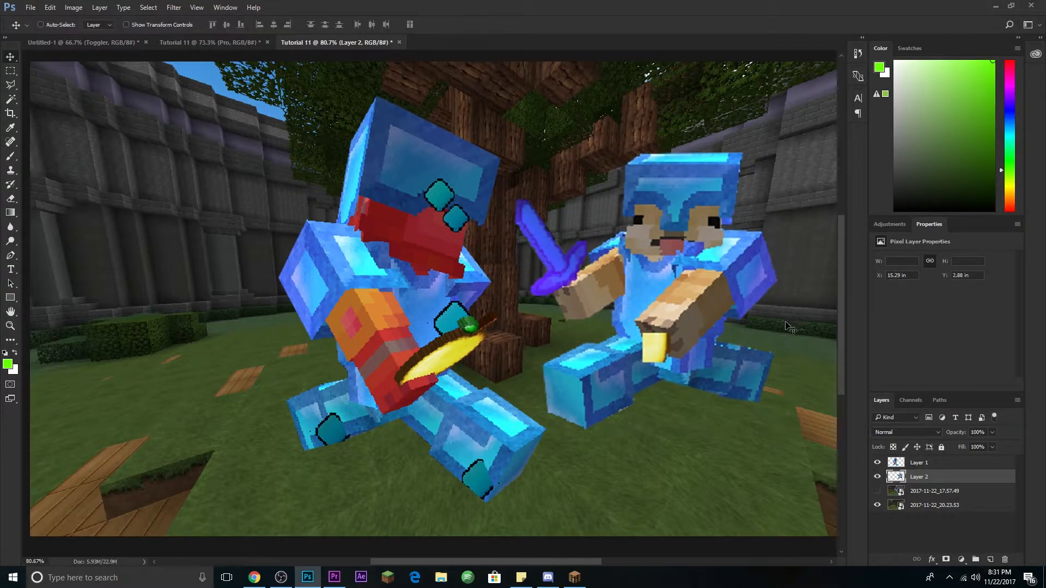
Add a white 21 px outside Stroke to the rear player on Layer 2.
key("ctrl+minus")
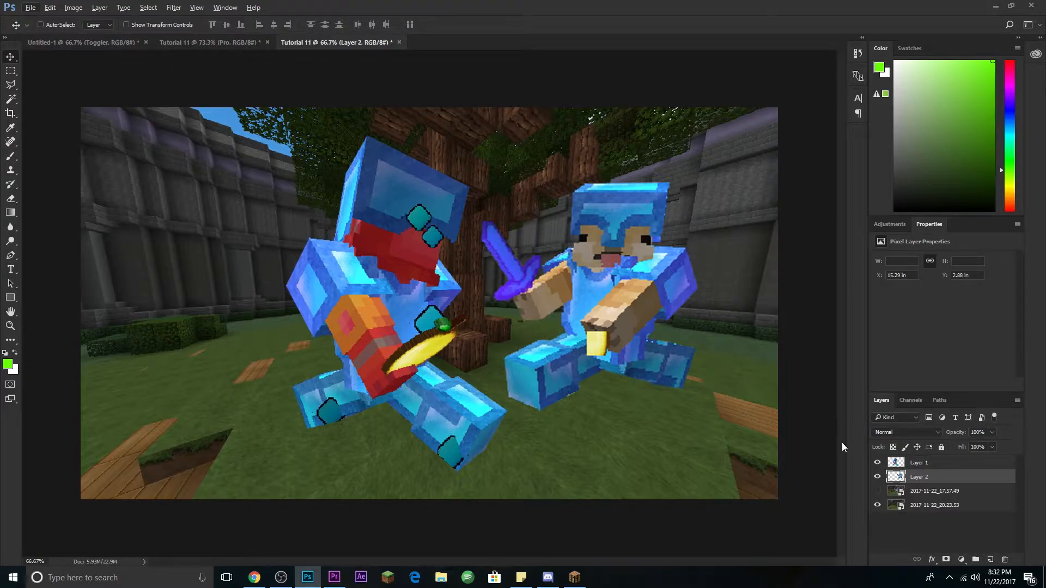
double_click(958, 477)
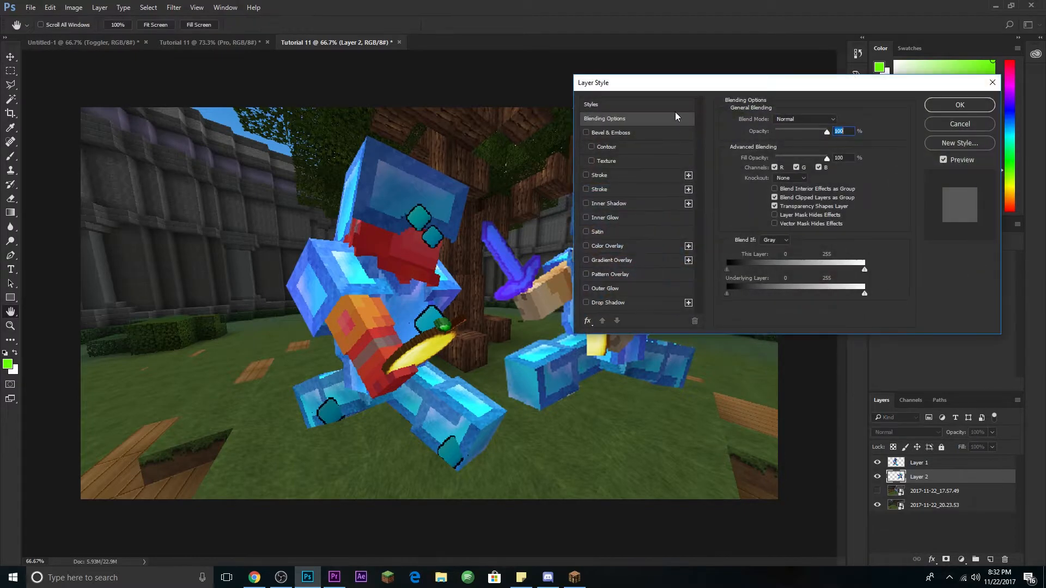
left_click_drag(675, 83, 749, 61)
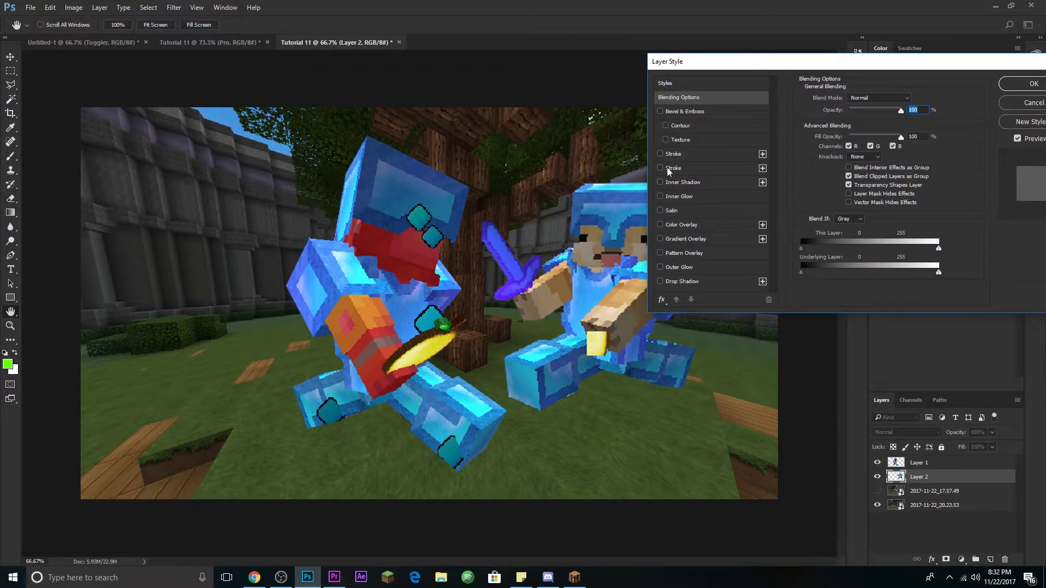
left_click(662, 153)
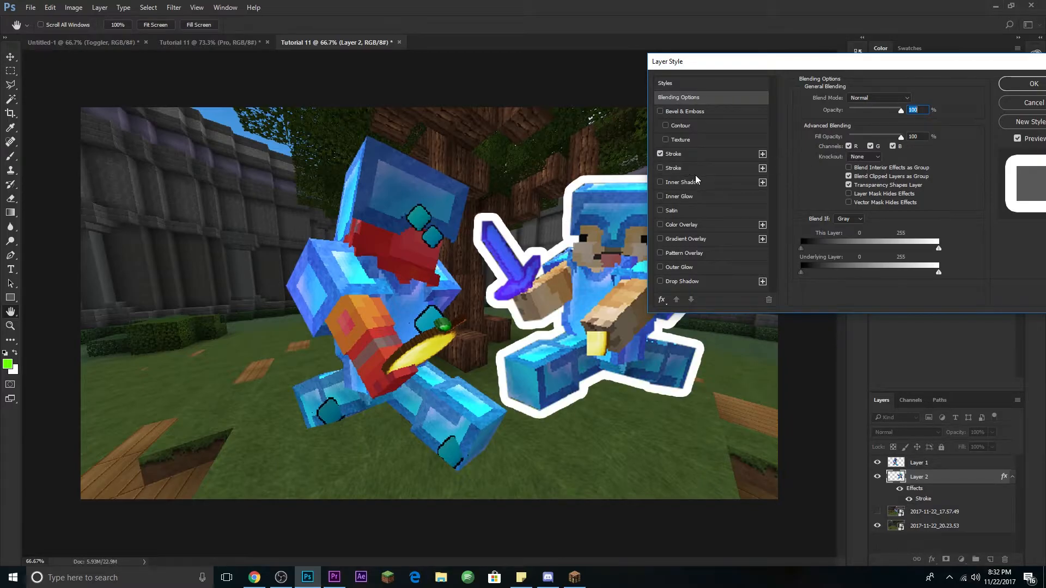
left_click(687, 156)
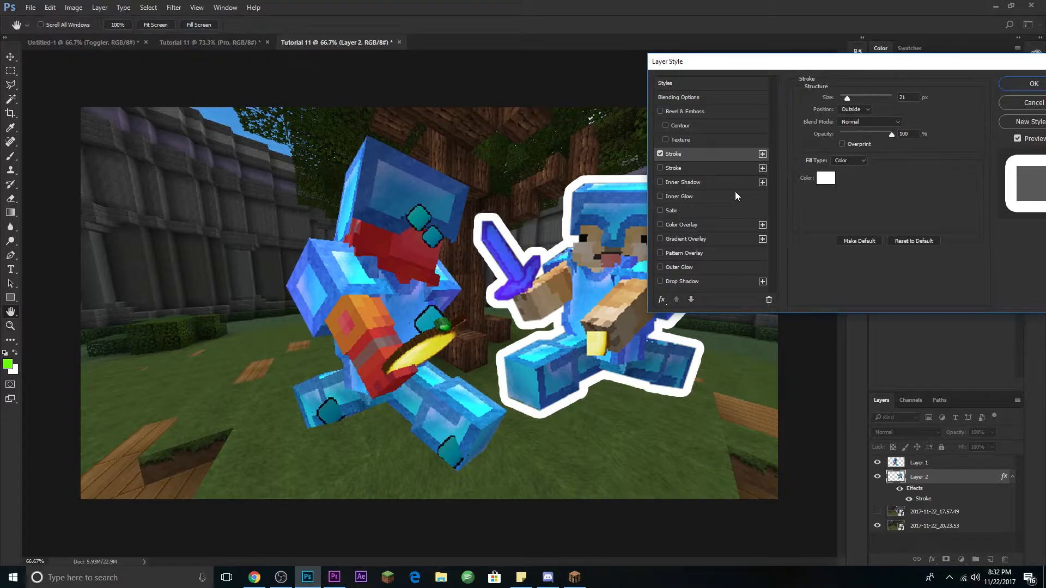
Add a white Inner Glow to Layer 2 with 45% opacity and a size of 29 px.
left_click(680, 196)
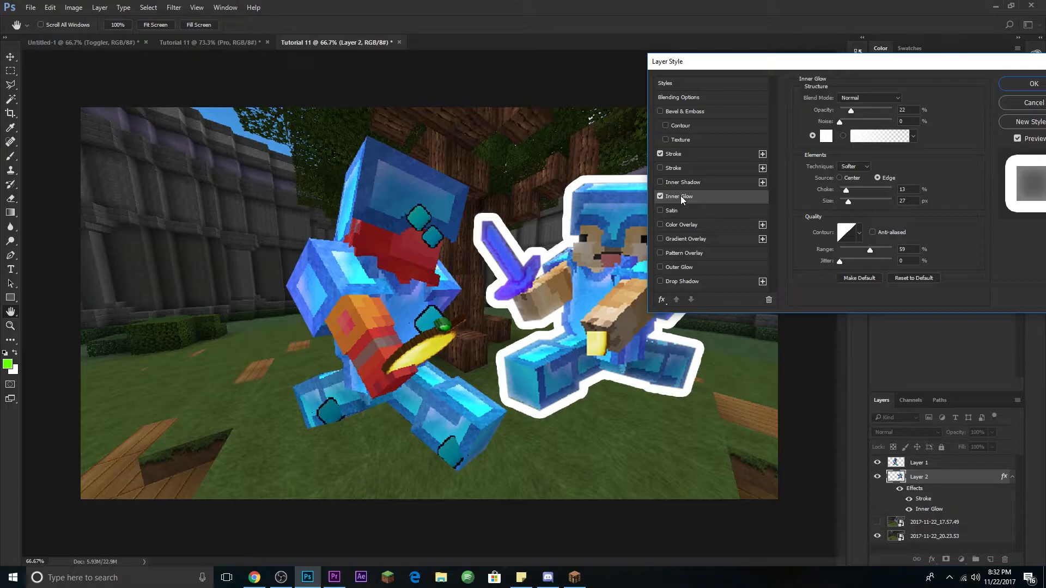
left_click_drag(851, 109, 864, 112)
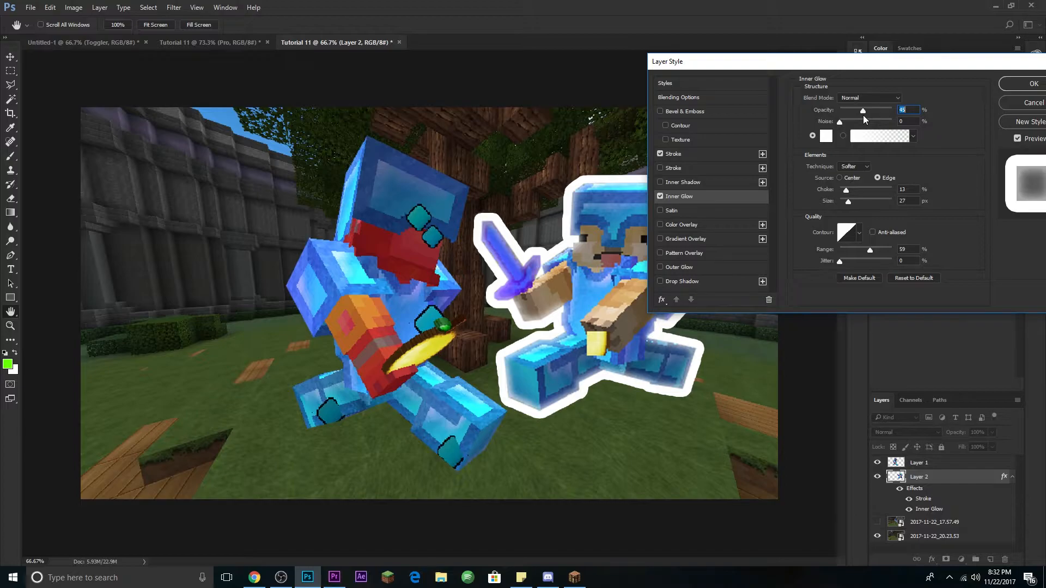
left_click_drag(847, 202, 848, 205)
left_click_drag(886, 70, 877, 59)
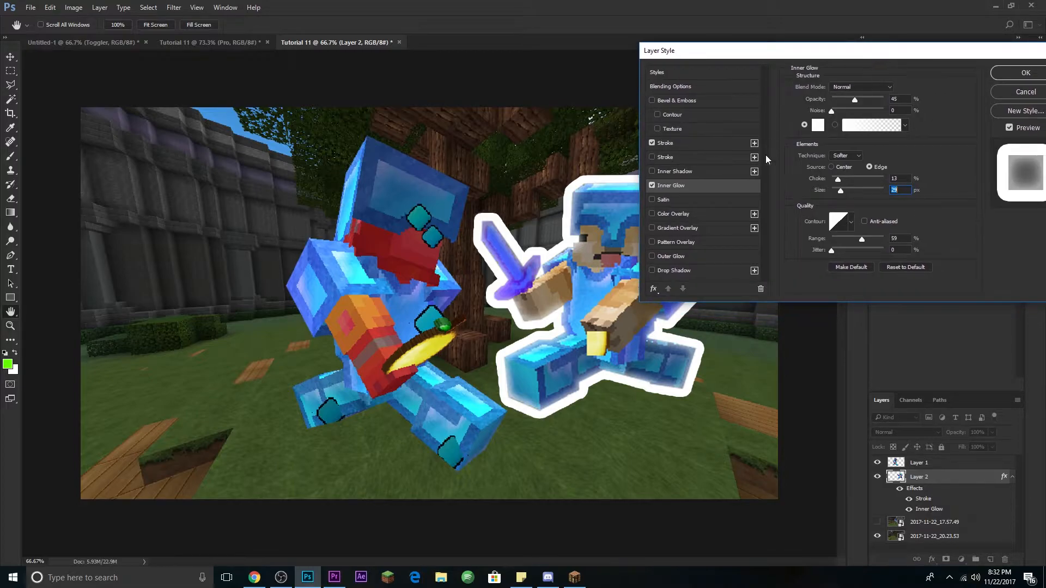
Add a Drop Shadow to Layer 2 with distance 0 px, spread 33% and size 67 px, and apply the layer style.
left_click(674, 271)
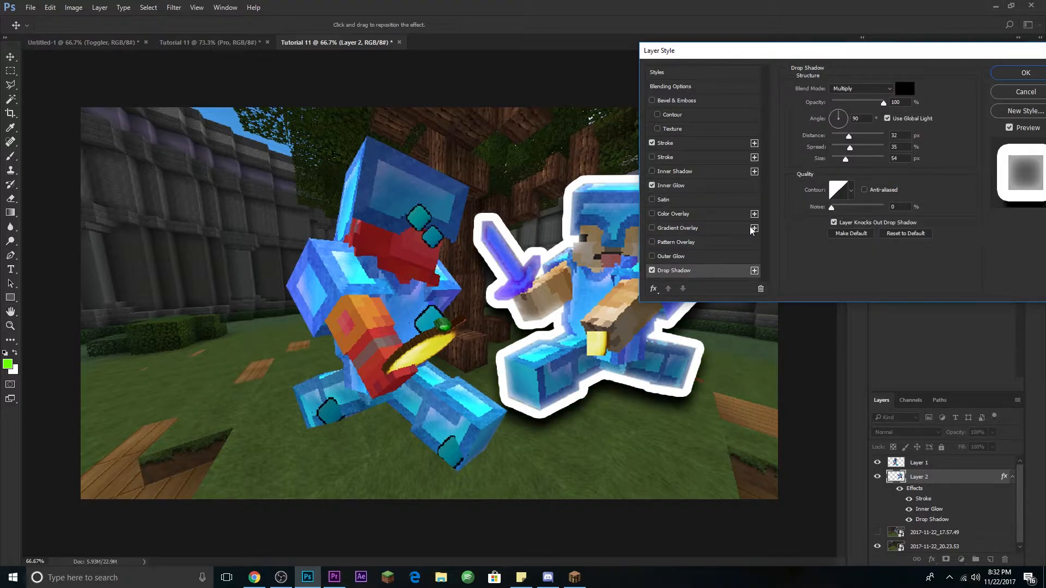
left_click_drag(848, 136, 854, 166)
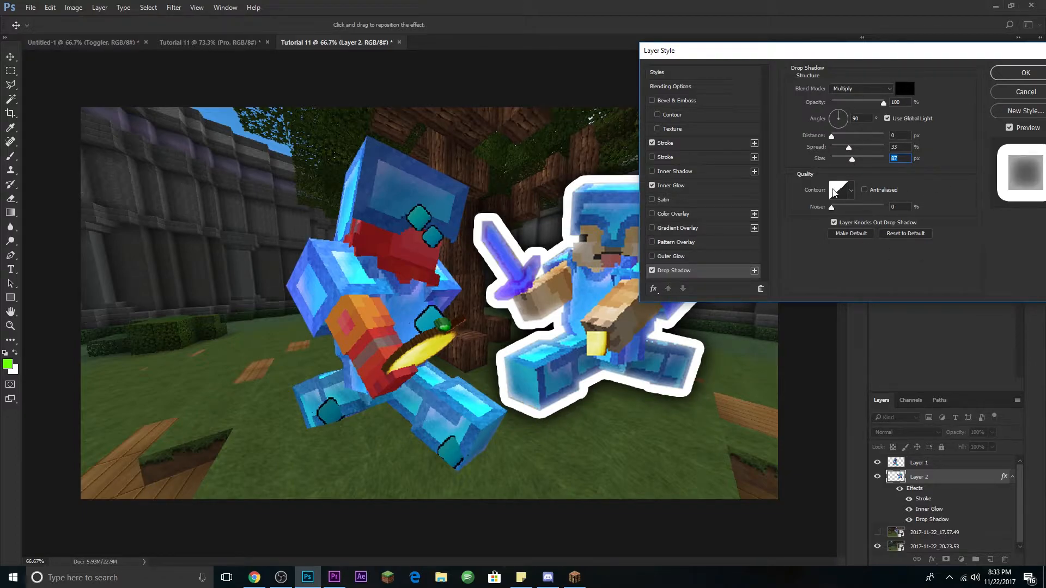
left_click(1011, 76)
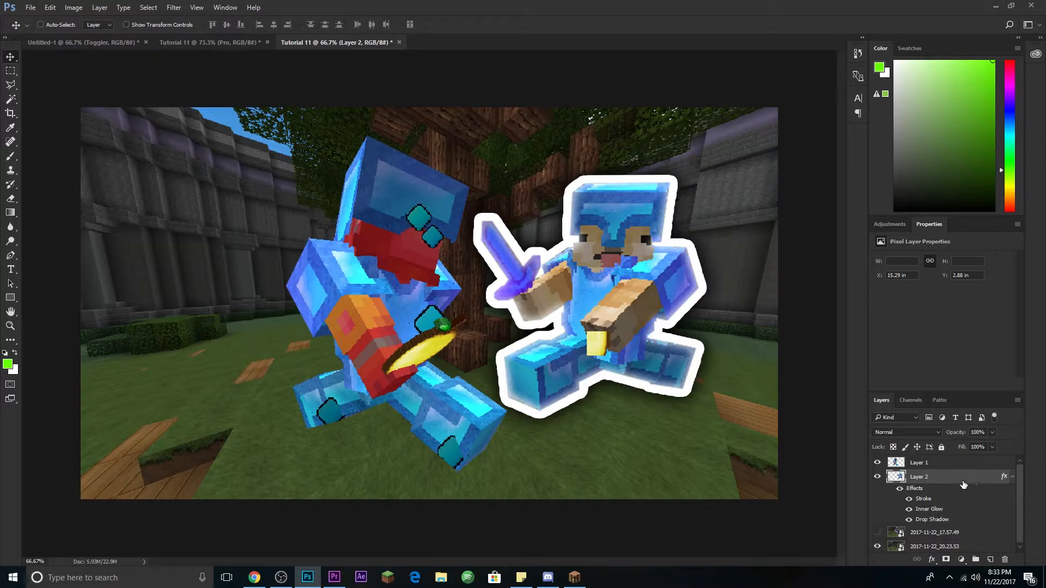
Copy the layer style of Layer 2 and paste it onto Layer 1.
right_click(938, 480)
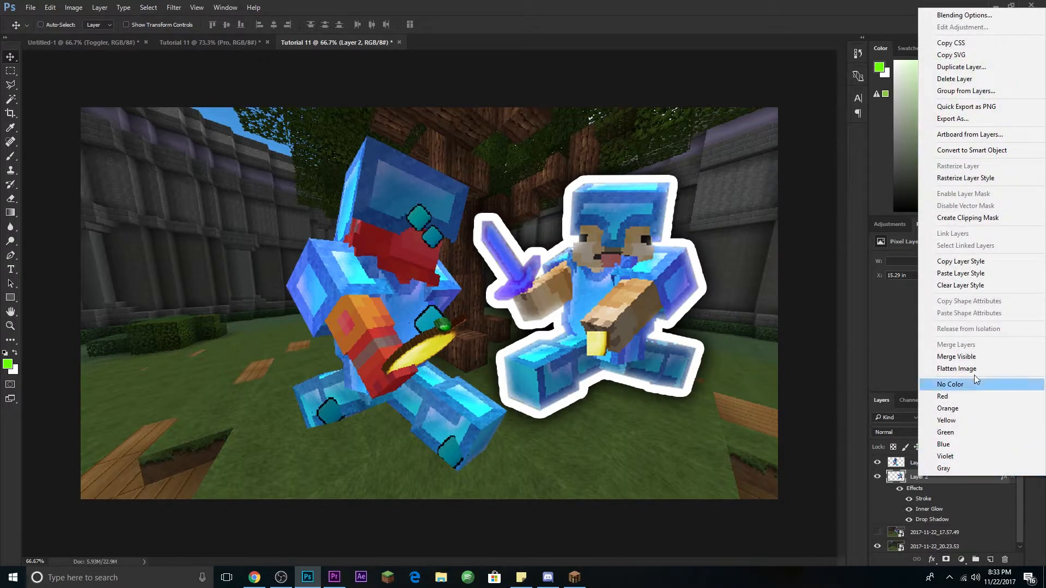
left_click(990, 264)
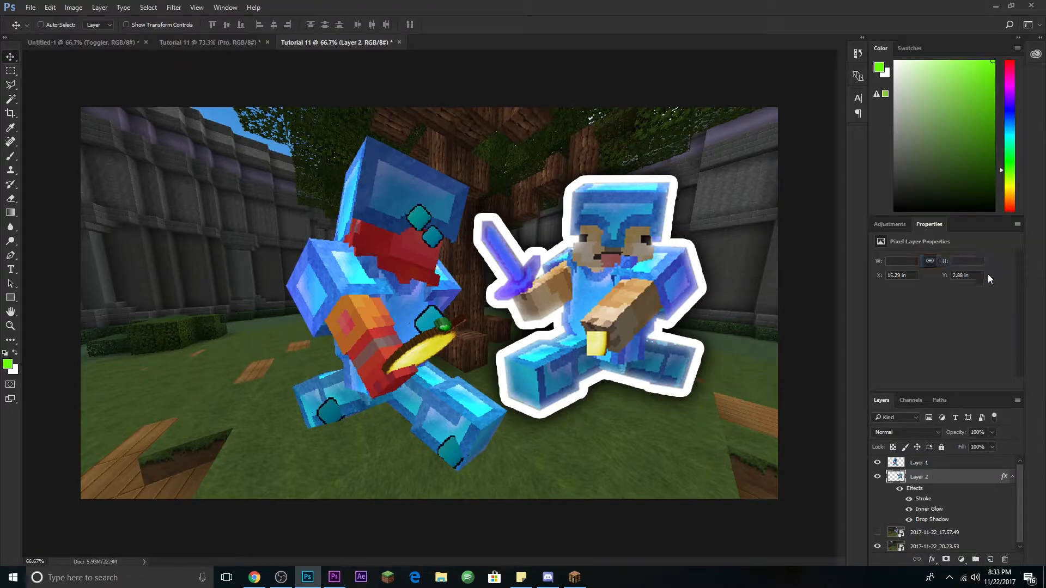
right_click(952, 462)
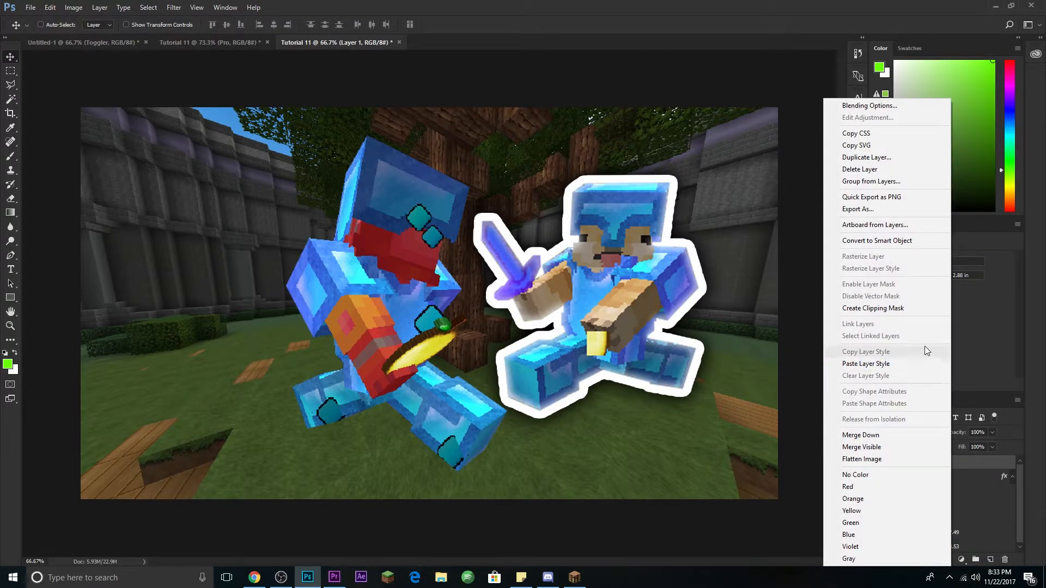
left_click(924, 364)
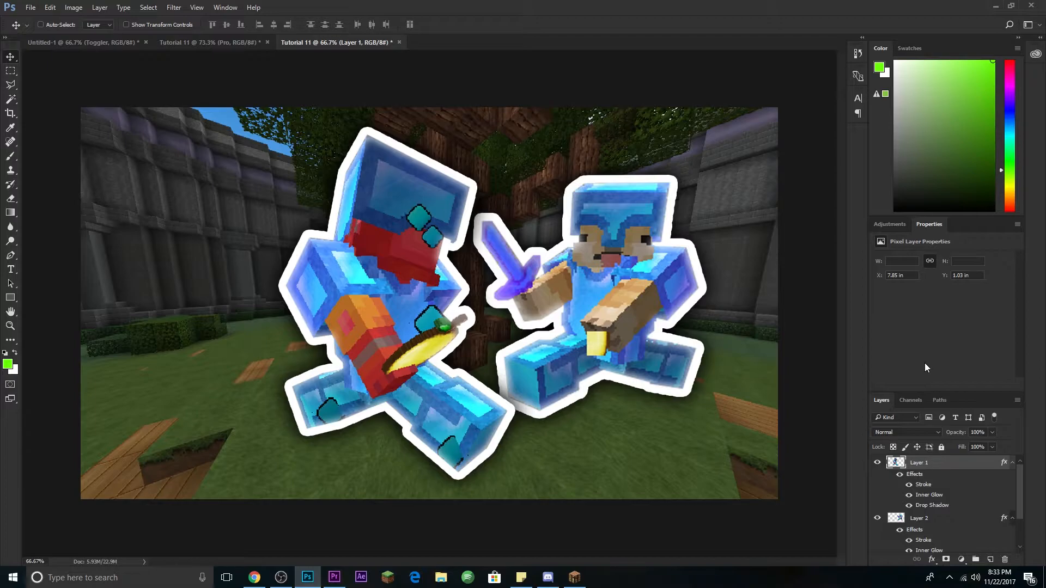
Collapse the effects lists of both player layers and move the 2017-11-22_17.57.49 layer beneath 2017-11-22_20.23.53.
left_click(1012, 463)
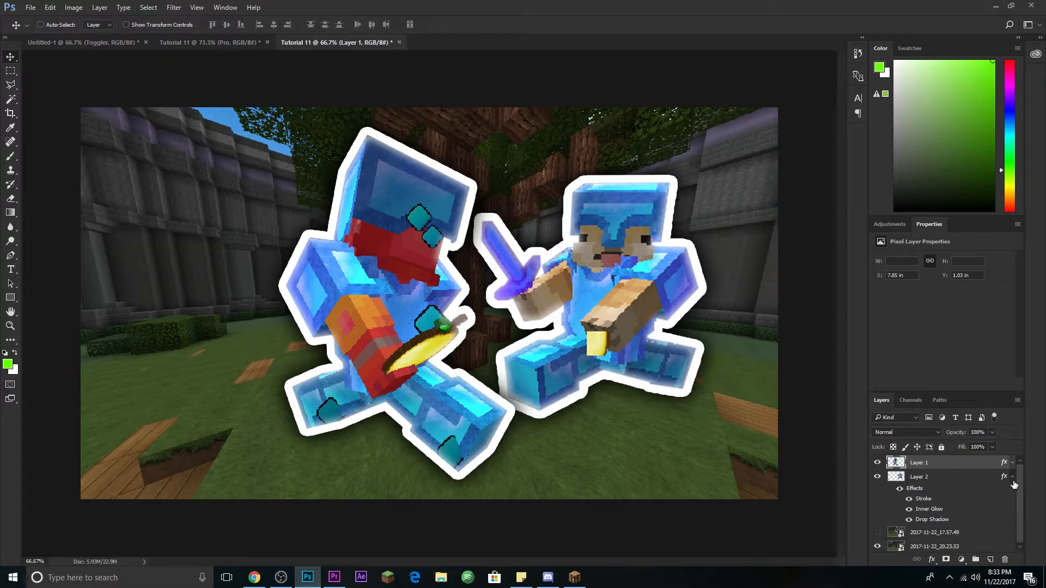
left_click(1012, 477)
left_click_drag(950, 492, 946, 514)
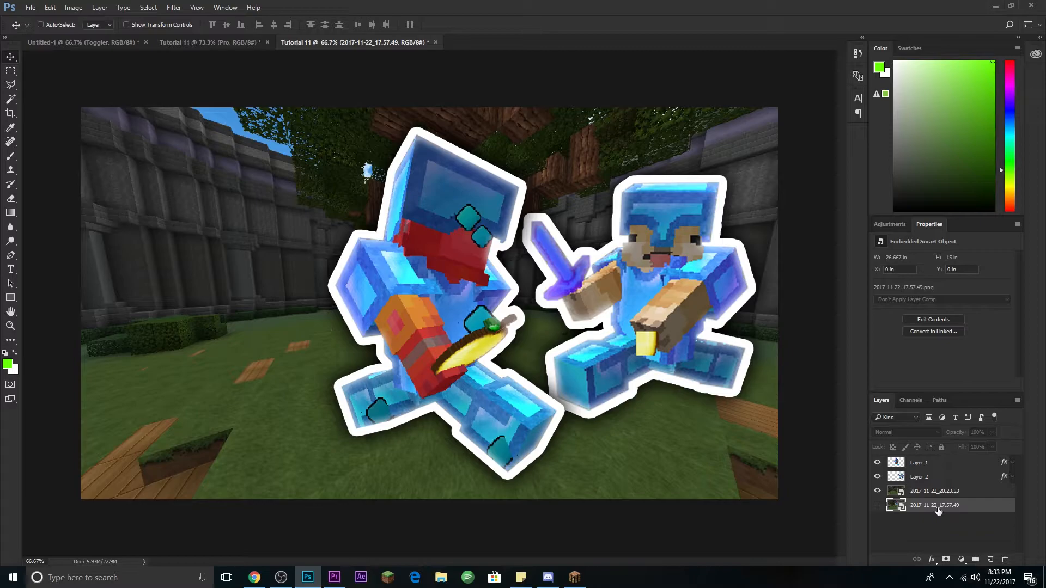
Create an empty layer named Layer 3 directly above the 2017-11-22_20.23.53 background and keep it selected.
left_click(973, 492)
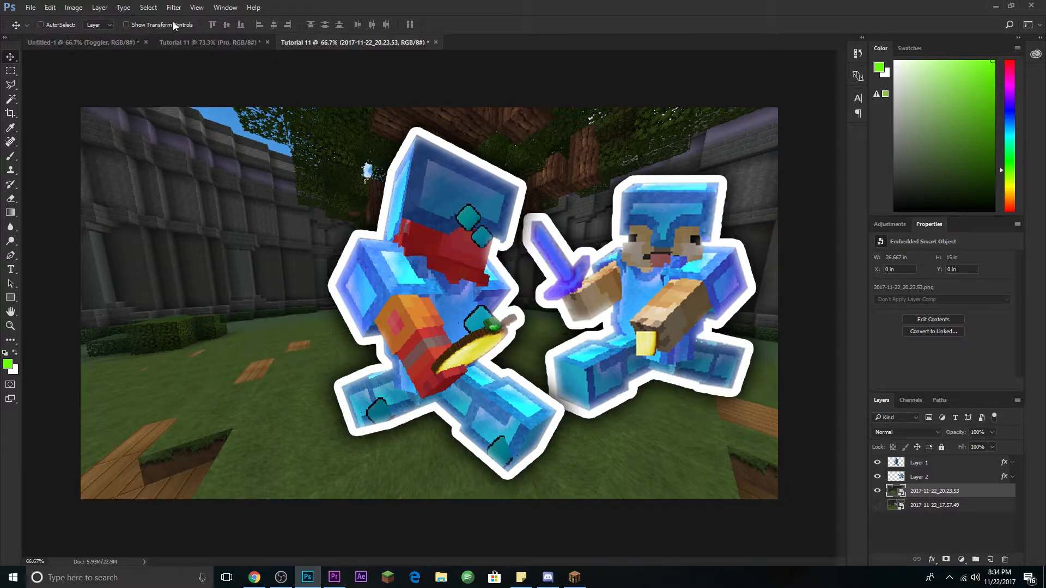
left_click(96, 11)
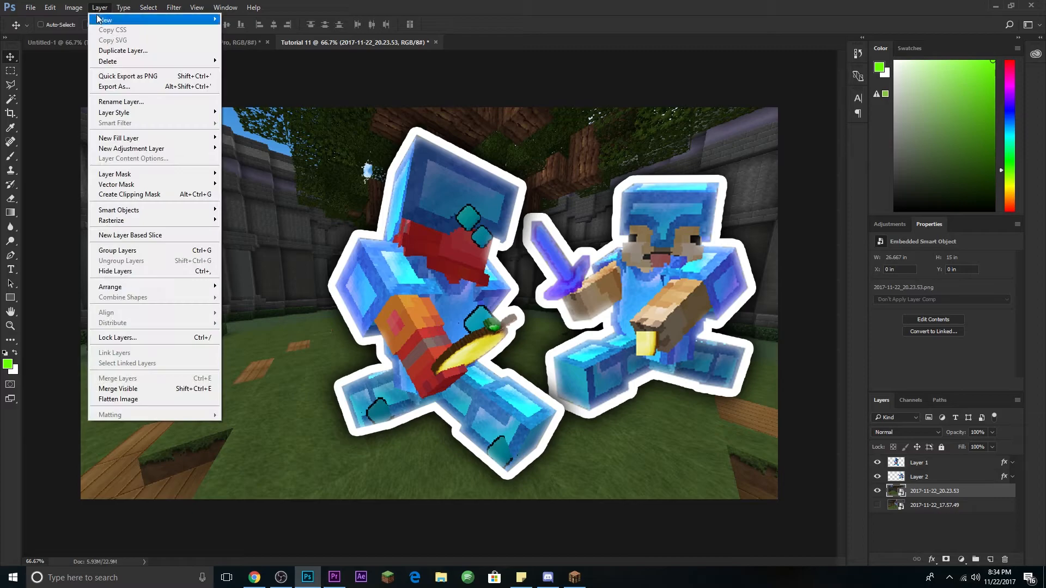
mouse_move(101, 20)
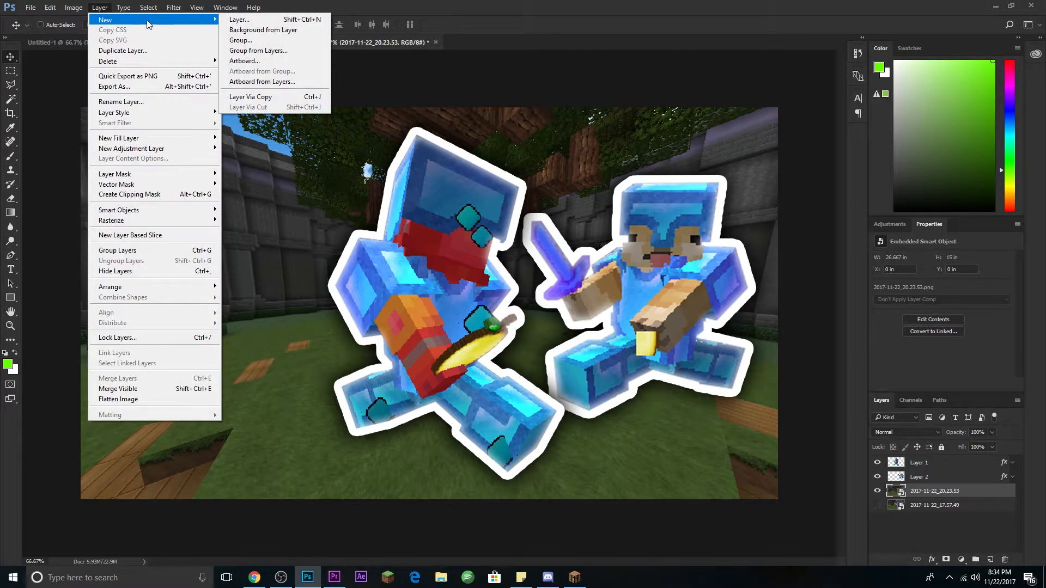
left_click(240, 20)
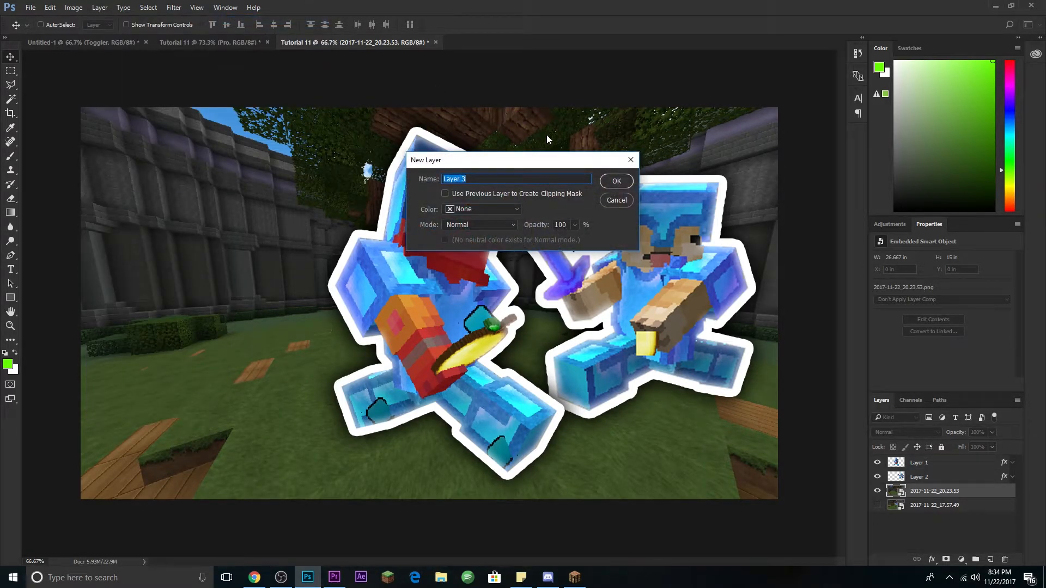
left_click(616, 181)
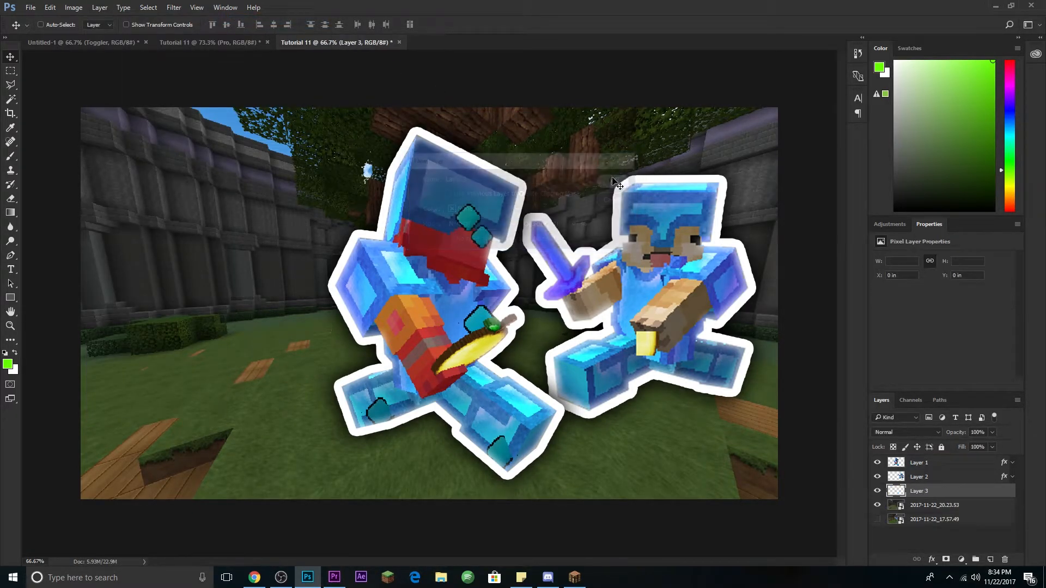
left_click(937, 509)
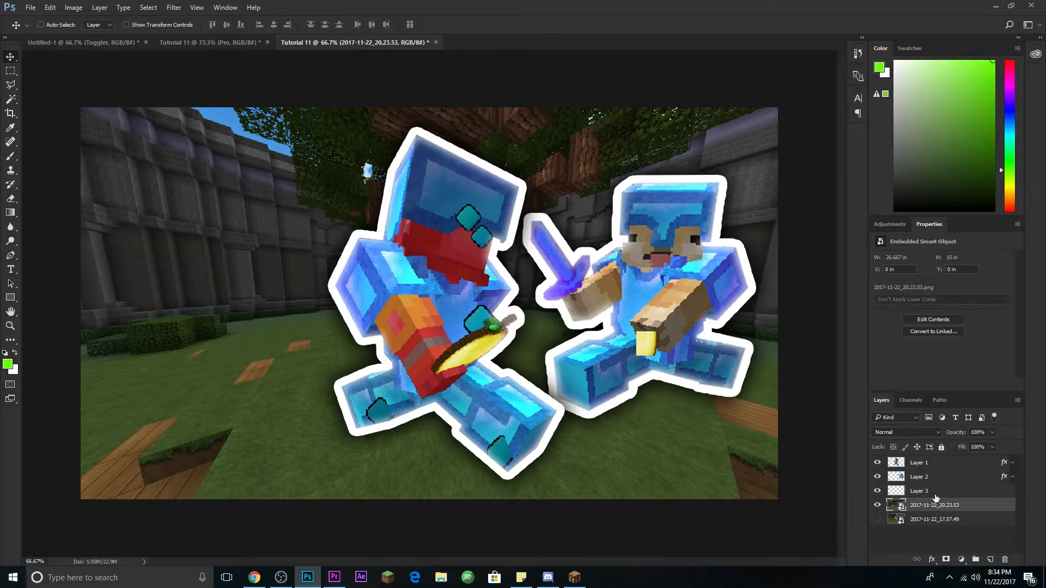
left_click(935, 494)
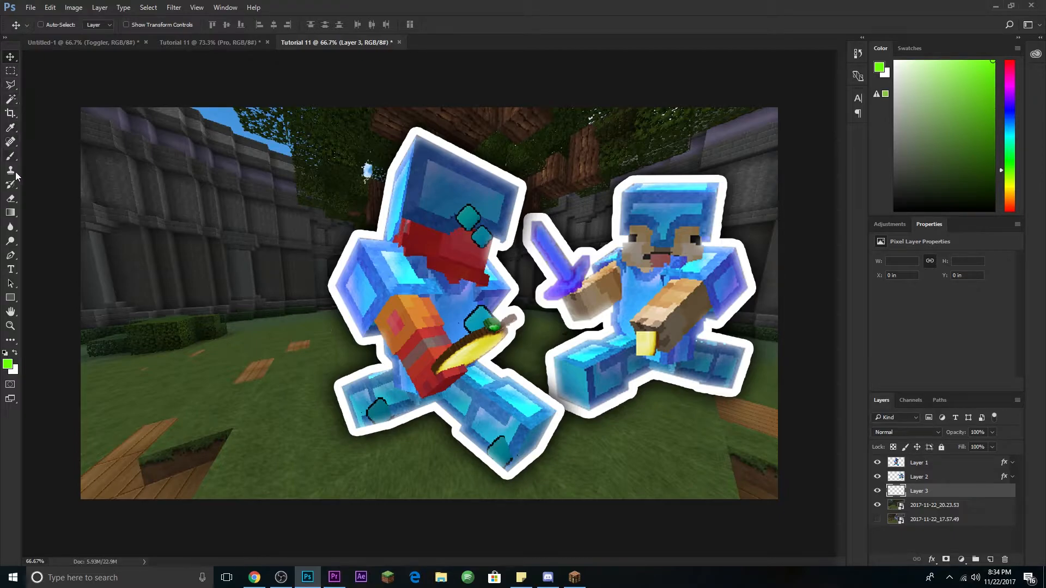
Draw a linear Foreground to Transparent gradient in #69ff05 on Layer 3, from beyond the canvas's lower-left corner up to the left player.
left_click(11, 214)
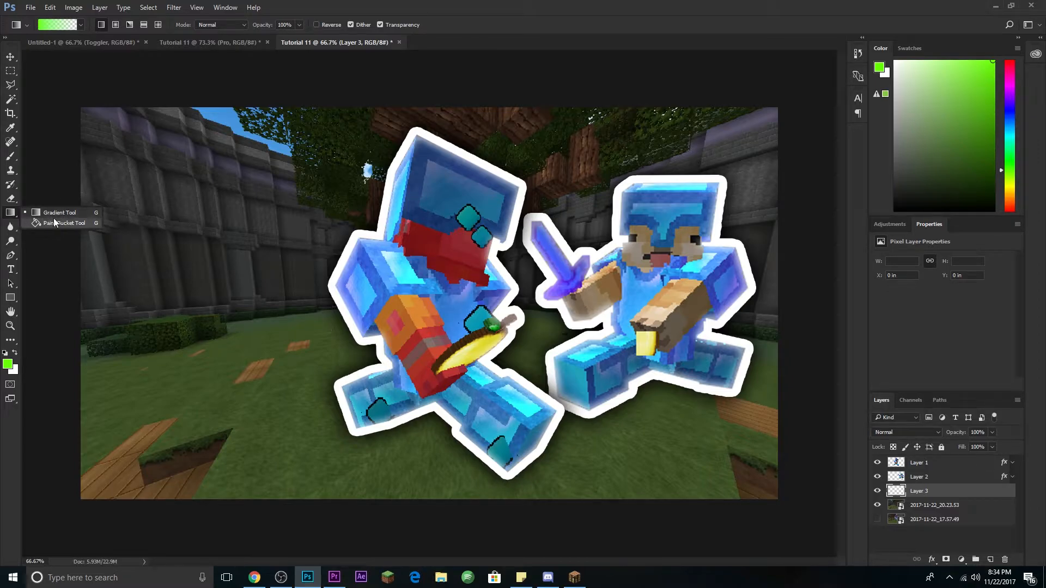
left_click(53, 213)
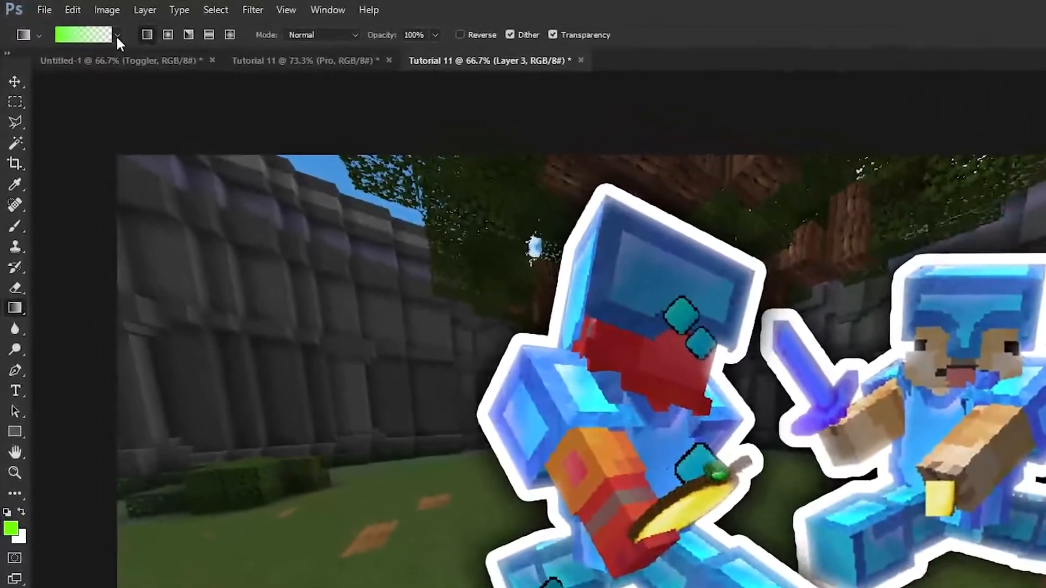
left_click(80, 25)
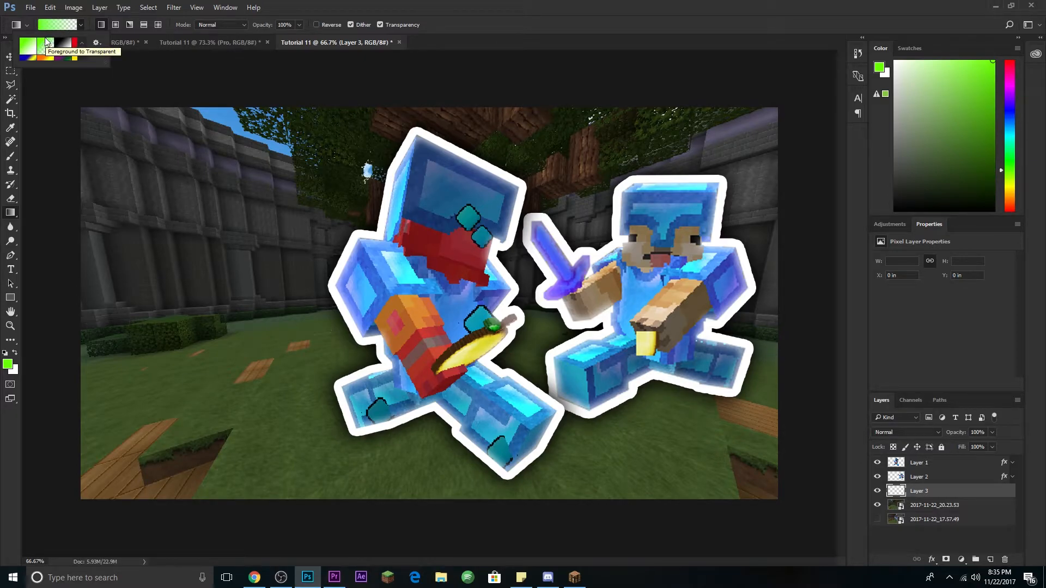
left_click(81, 26)
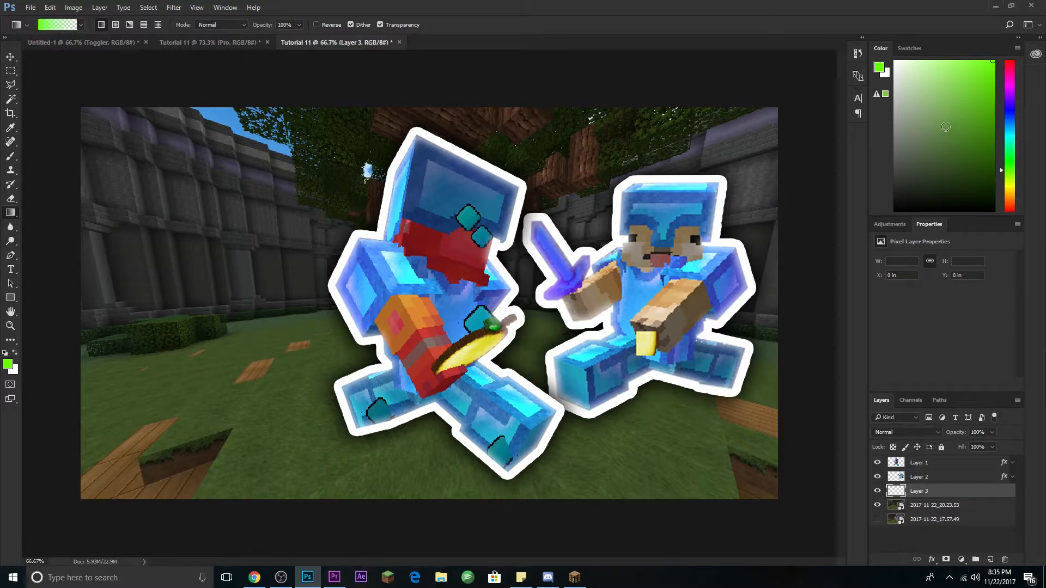
left_click(882, 70)
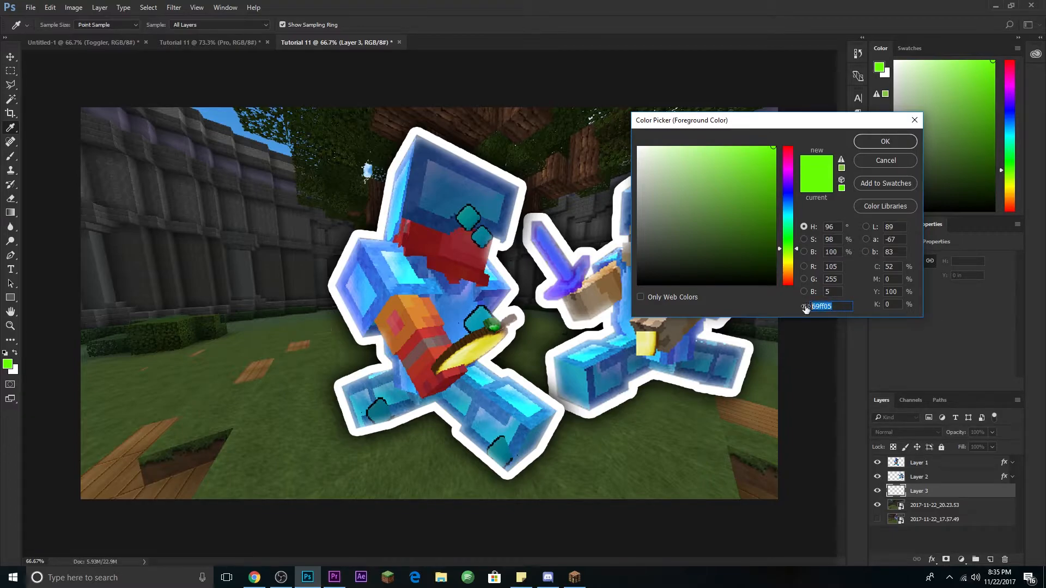
left_click(871, 144)
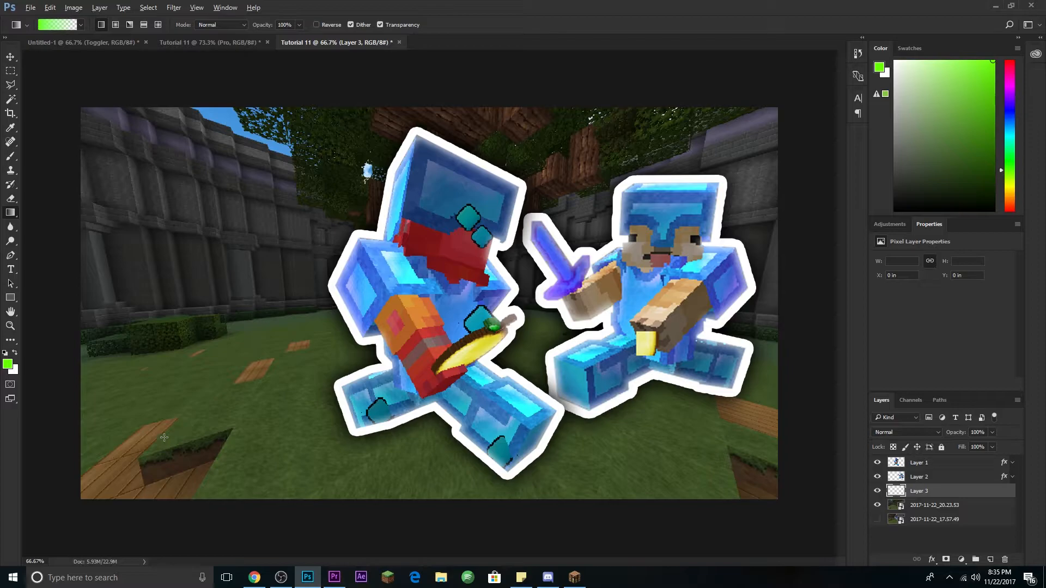
scroll(164, 437, "down", 1)
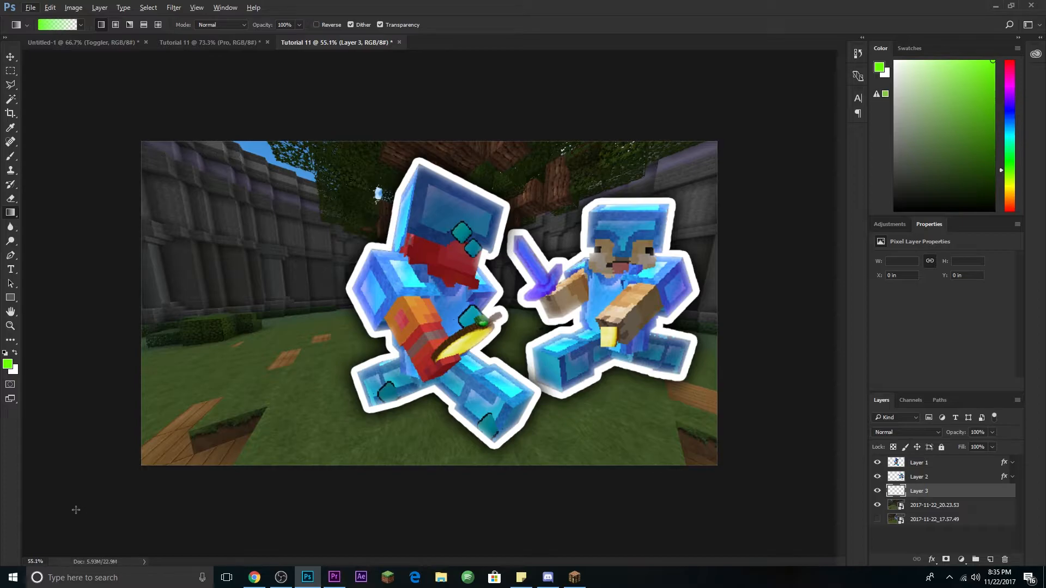
left_click_drag(76, 510, 371, 279)
left_click_drag(371, 279, 372, 285)
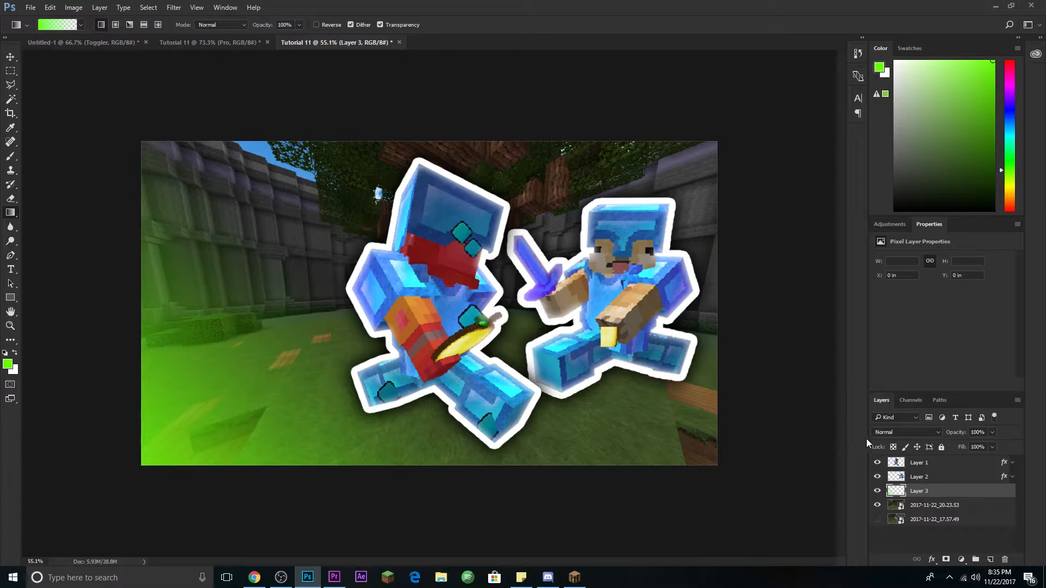
Lower the opacity of the green gradient on Layer 3 to 87%.
left_click(991, 433)
left_click_drag(968, 445, 979, 446)
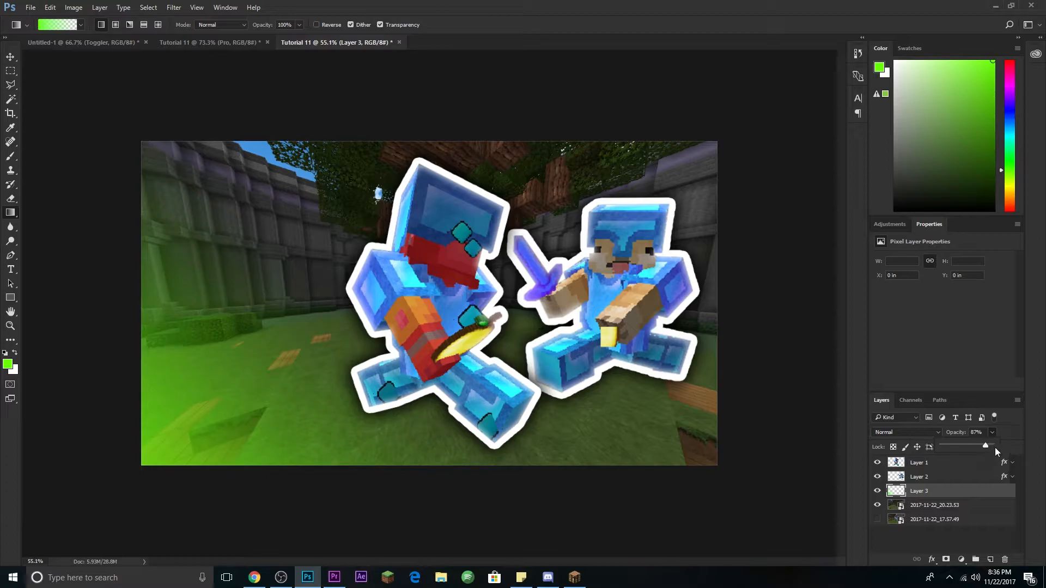
left_click(1009, 431)
Start a new 372 pt Minecraftia text layer above Layer 3, over the green gradient area.
scroll(383, 371, "up", 3)
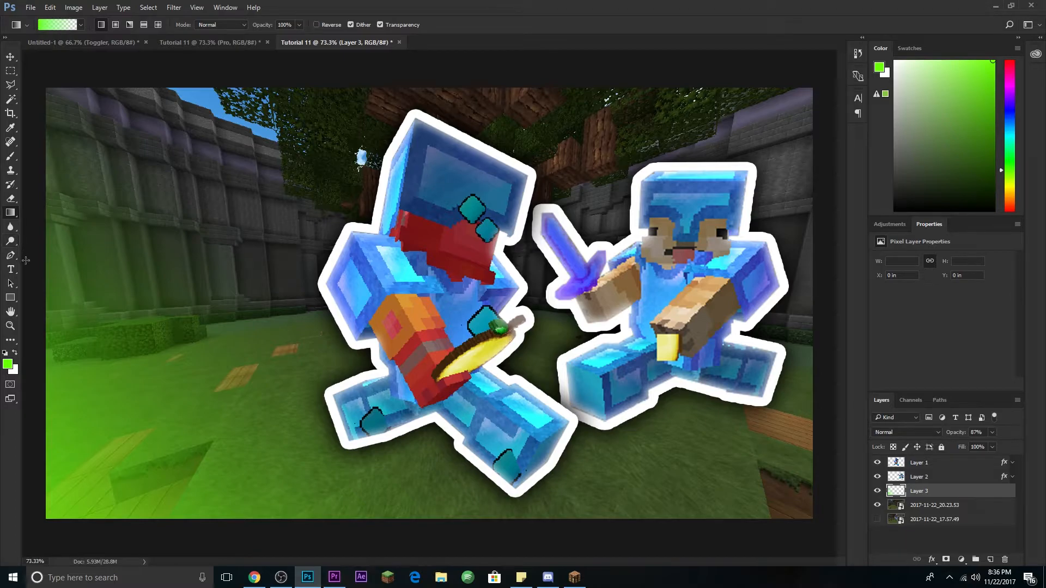
left_click(10, 271)
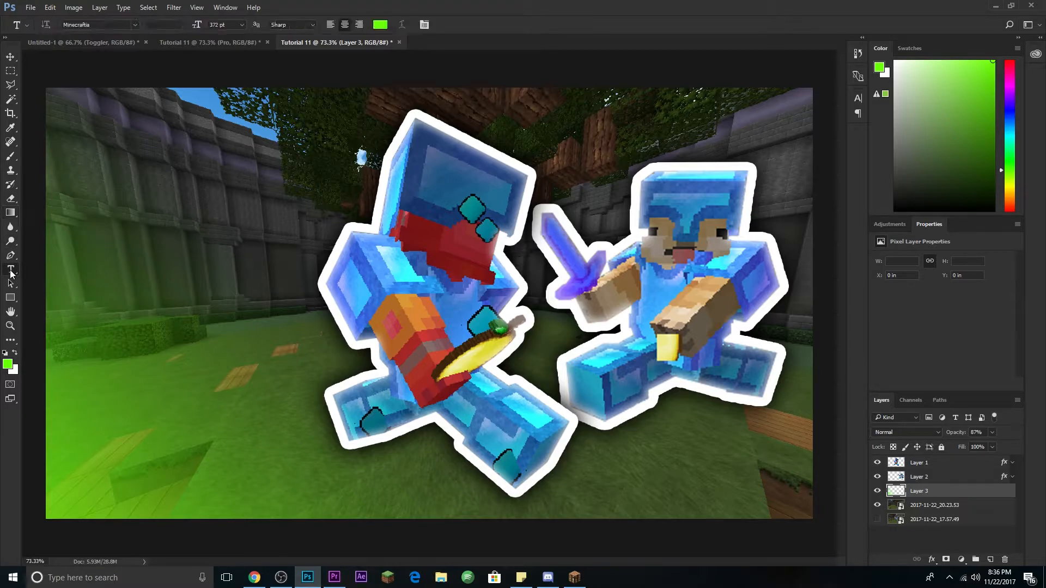
left_click(101, 24)
left_click(160, 326)
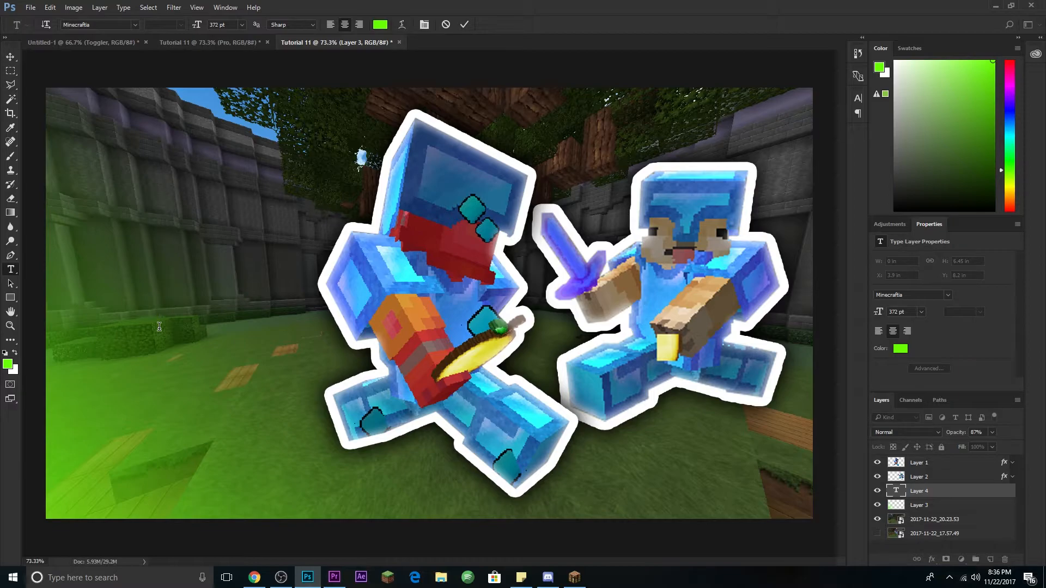
type("pro")
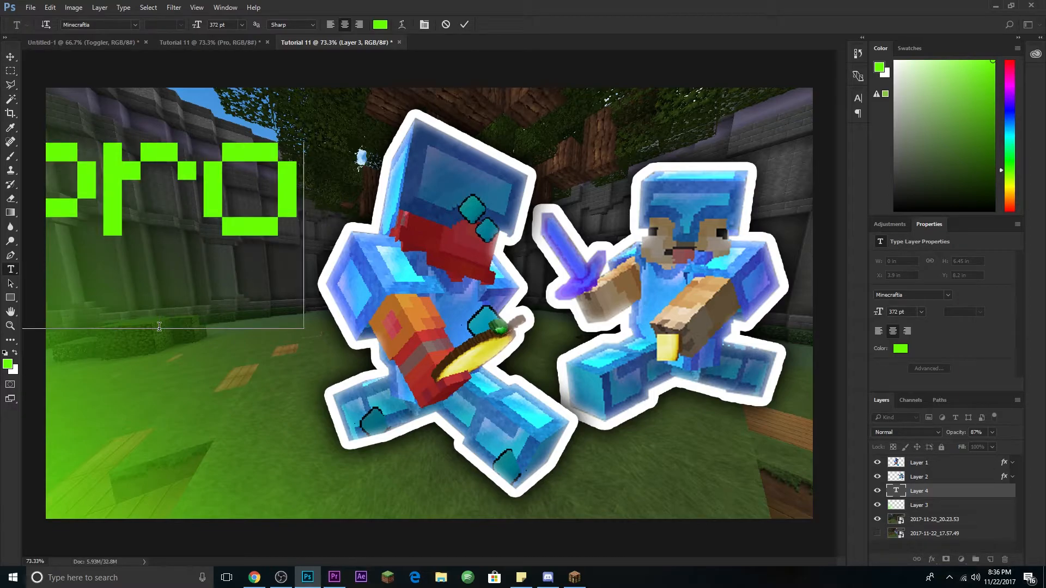
key("BackSpace")
key("BackSpace")
key("BackSpace")
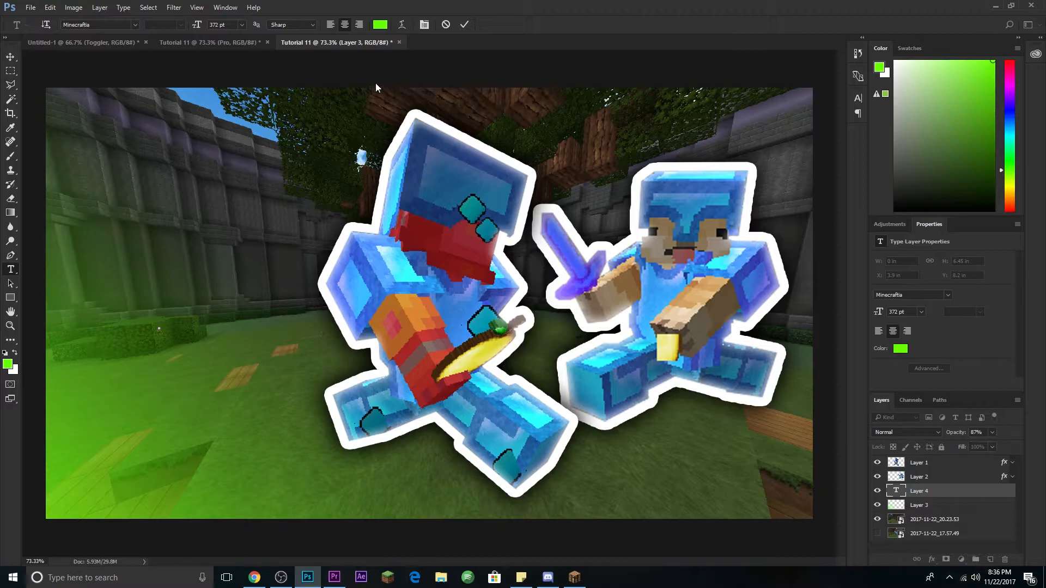
Set the text colour to white (#ffffff), enter "Pro" and commit the text layer.
left_click(380, 24)
left_click(612, 174)
left_click_drag(612, 173, 615, 135)
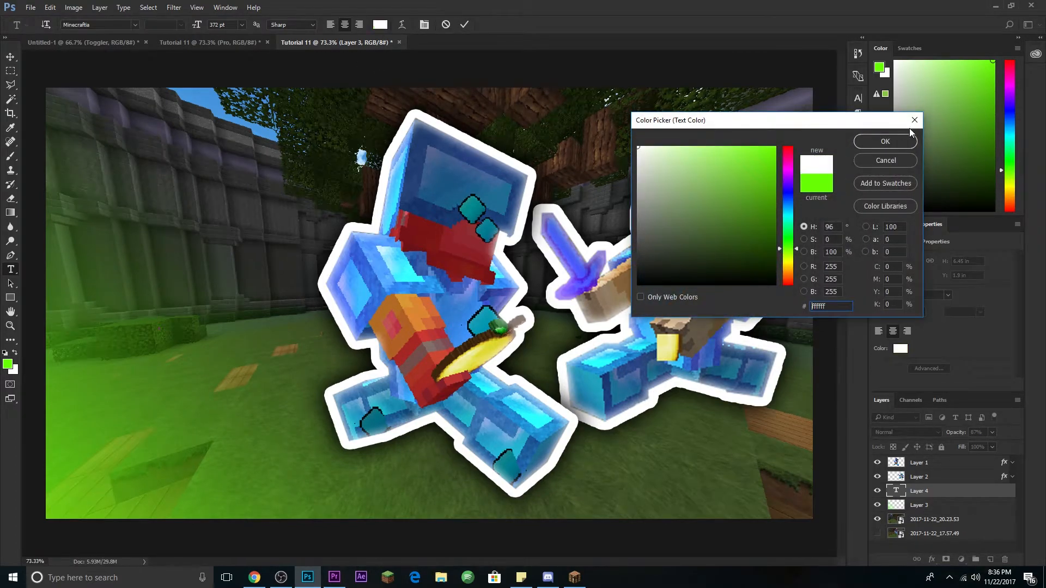
left_click(905, 141)
type("Pro")
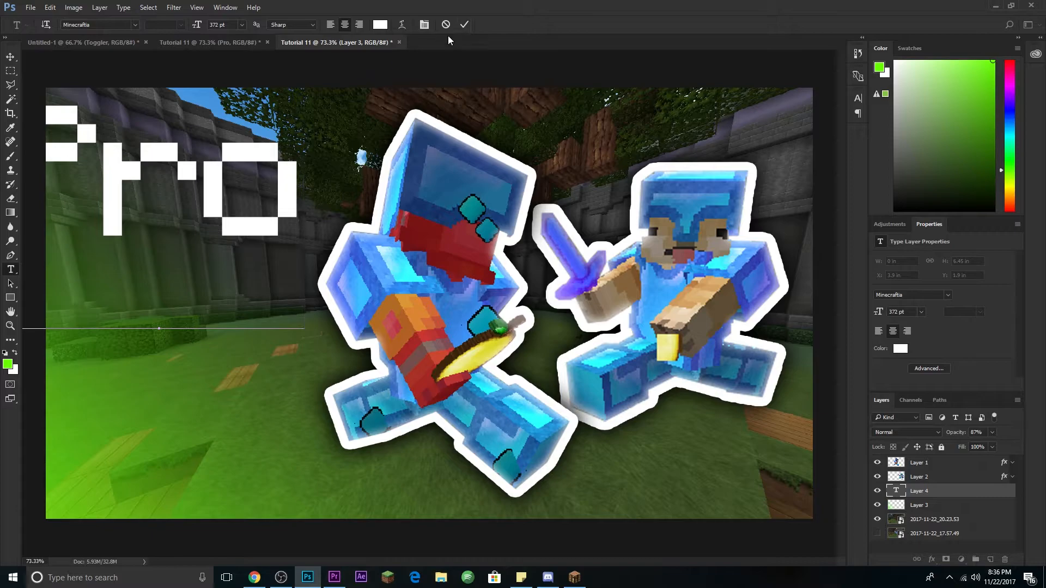
left_click(463, 25)
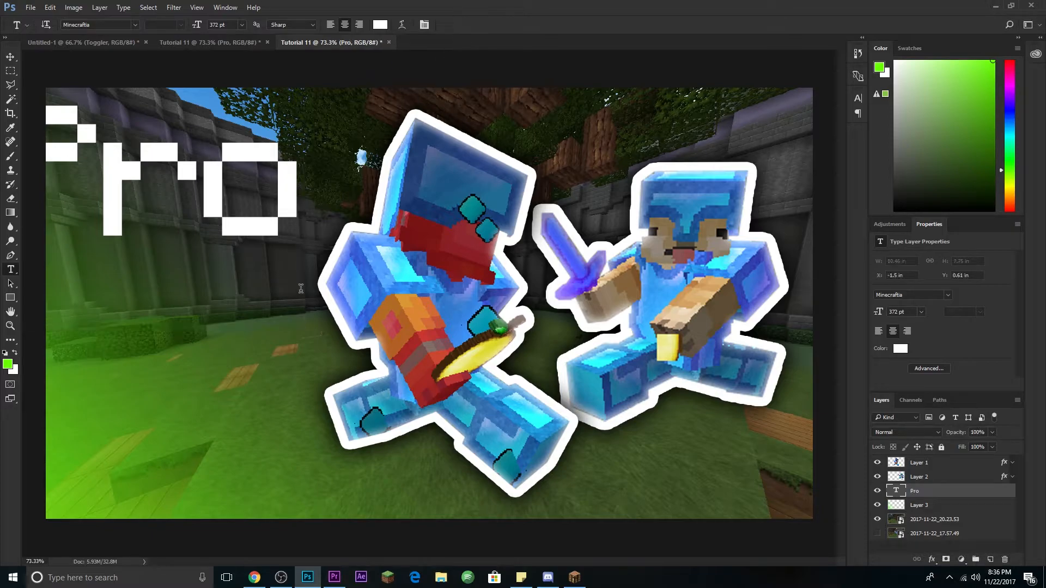
Add a separate white text layer reading "VS" over the same area of the canvas.
left_click(230, 330)
type("v")
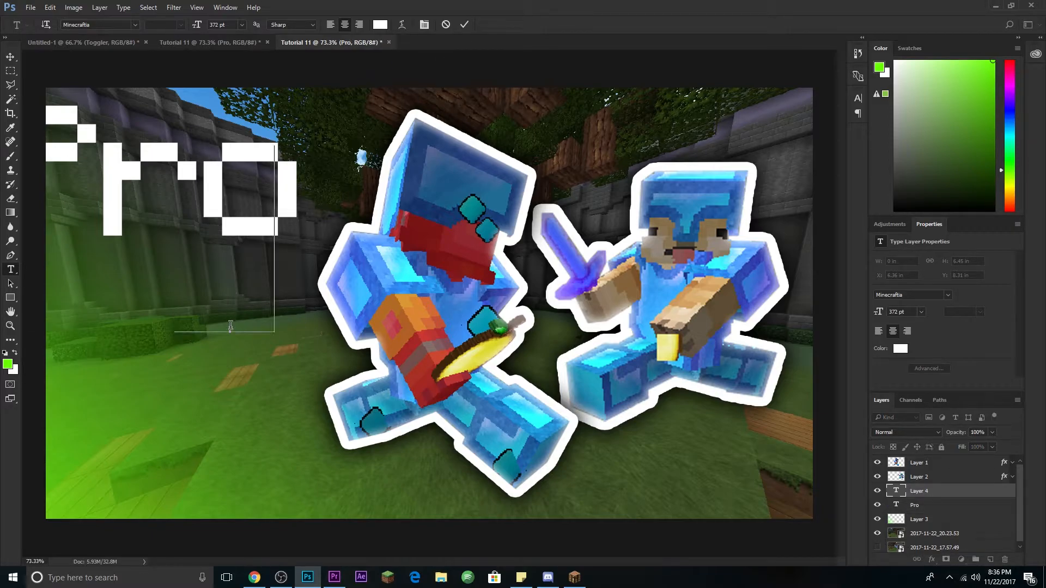
key("BackSpace")
type("VS")
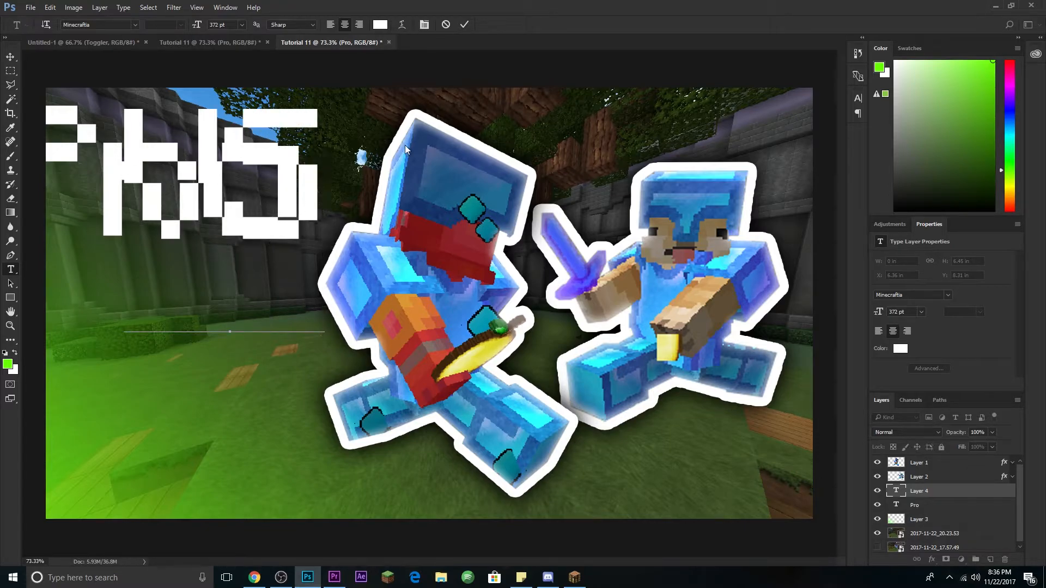
left_click(466, 28)
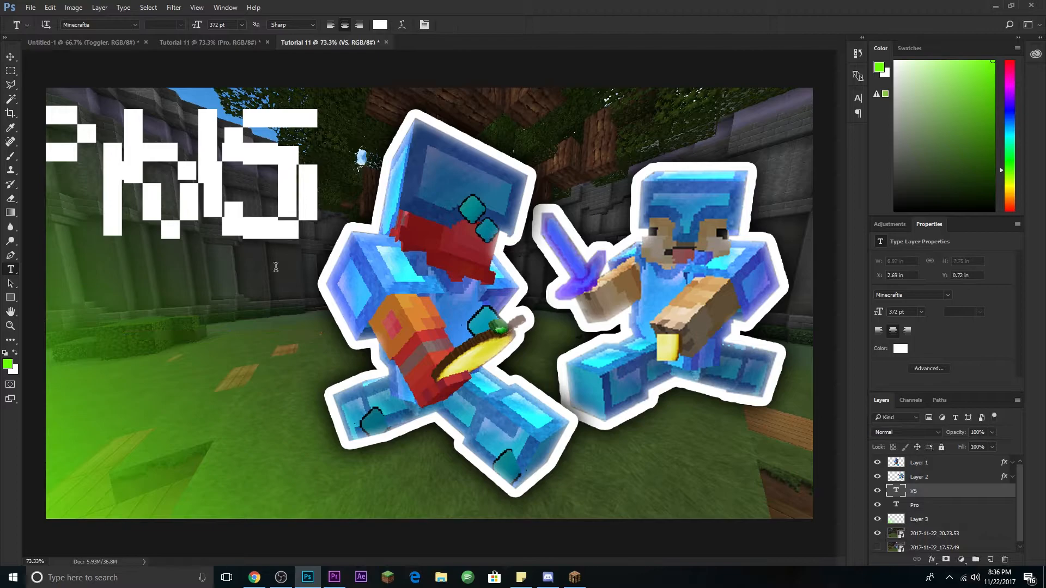
Add a third white text layer reading "Noobs" above the VS layer.
type("Noob")
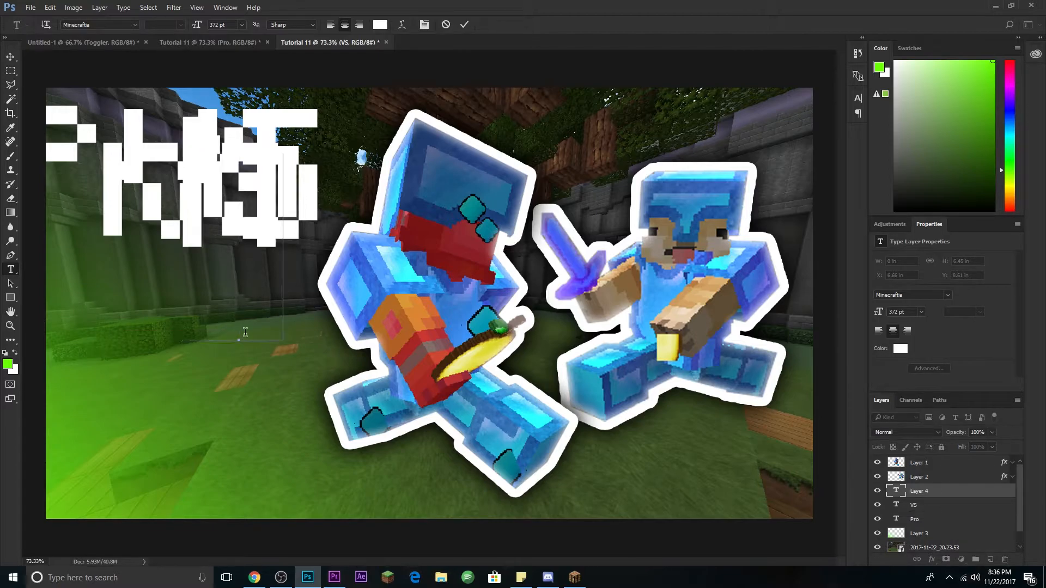
type("s")
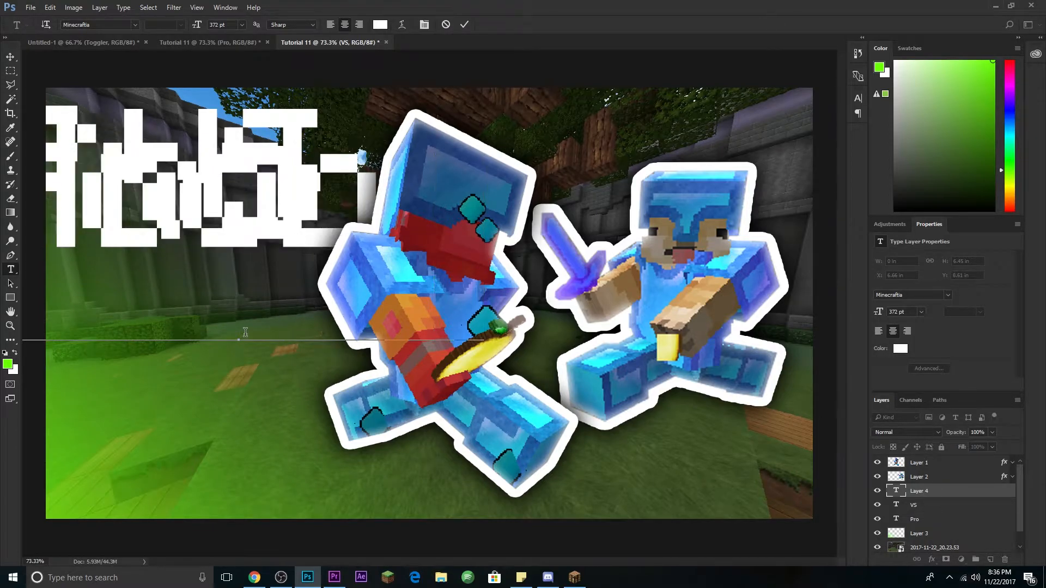
left_click(463, 24)
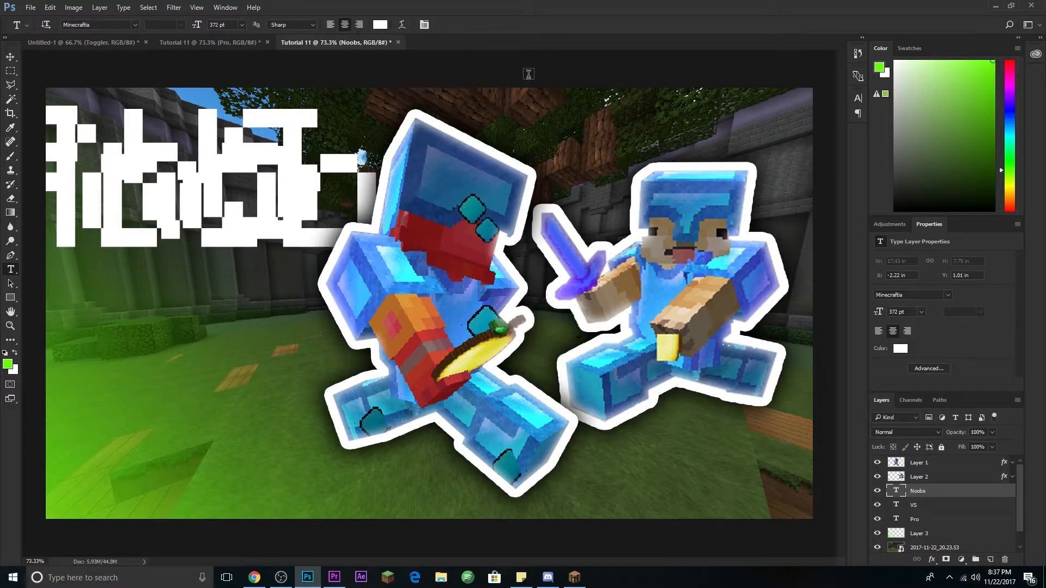
Scale the Noobs, VS and Pro layers together down to about 272 pt, shift them into the canvas, and move them above Layer 1.
left_click(11, 56)
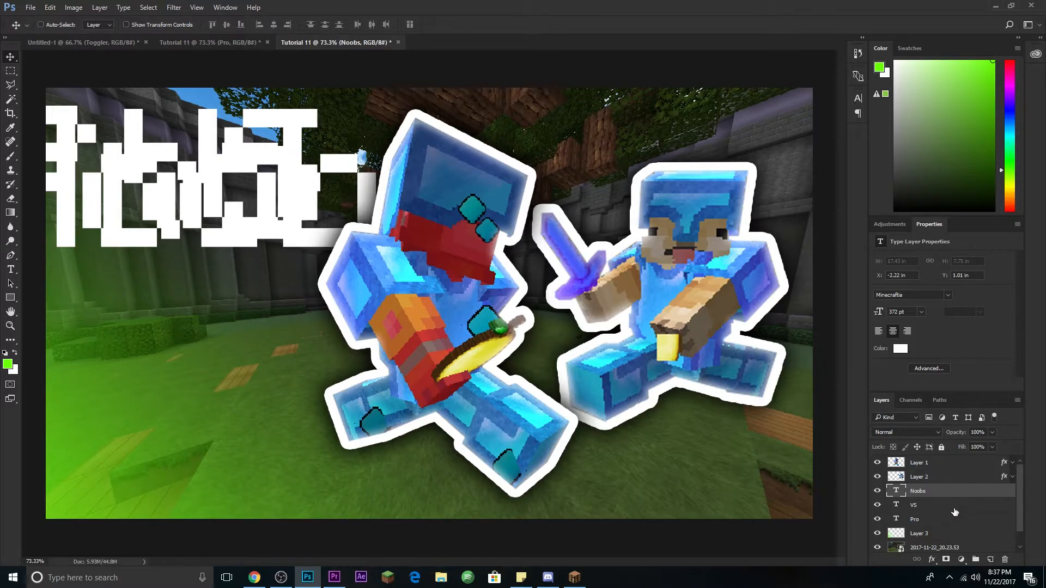
left_click(926, 519, "shift")
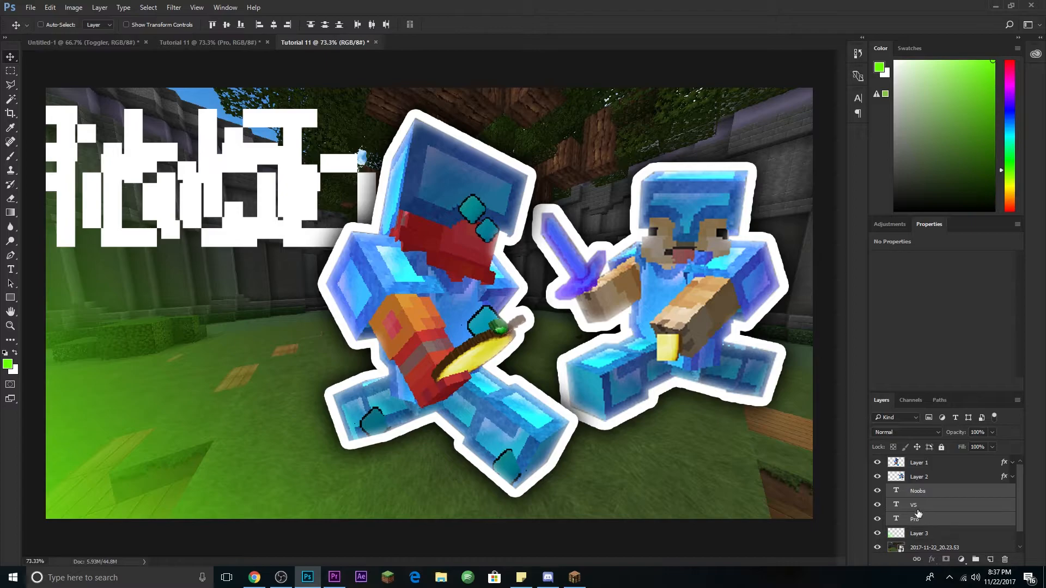
key("ctrl+t")
left_click_drag(336, 210, 450, 306)
left_click_drag(611, 204, 488, 277)
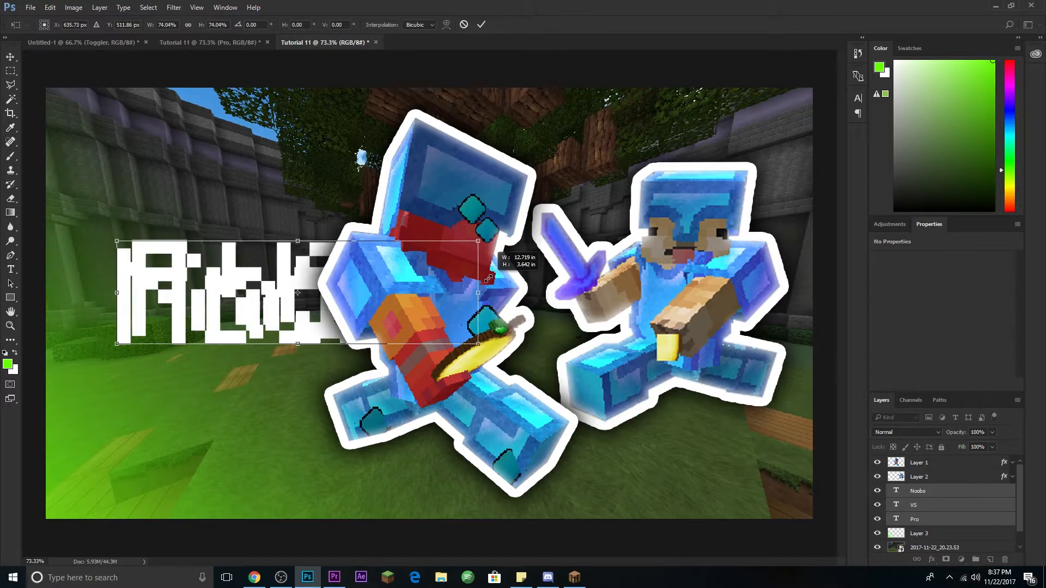
key("Return")
left_click_drag(947, 490, 934, 458)
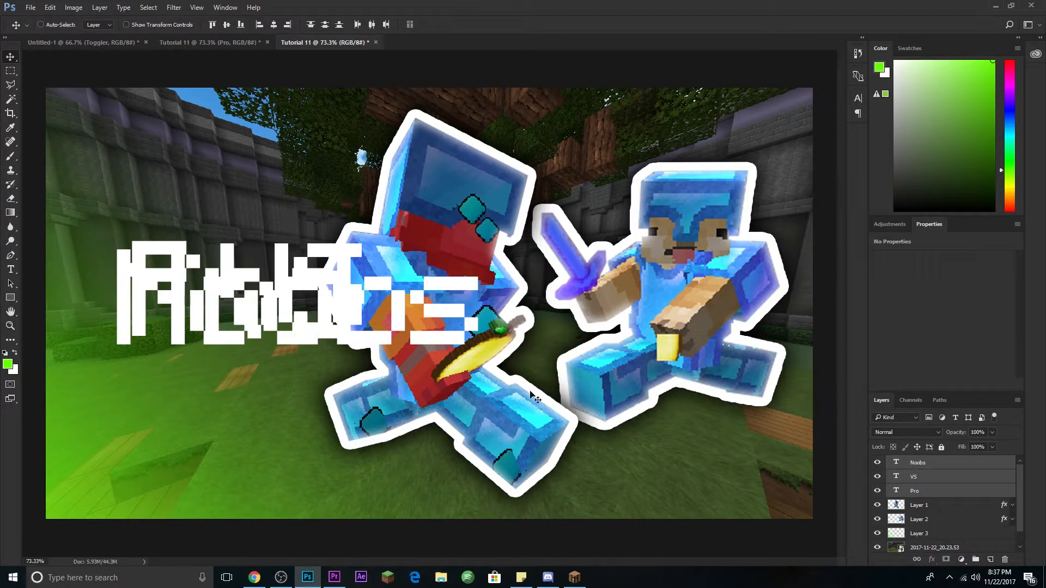
Stack the words as three lines in the canvas's lower-left area, with Pro above VS and Noobs along the bottom edge.
left_click(945, 480)
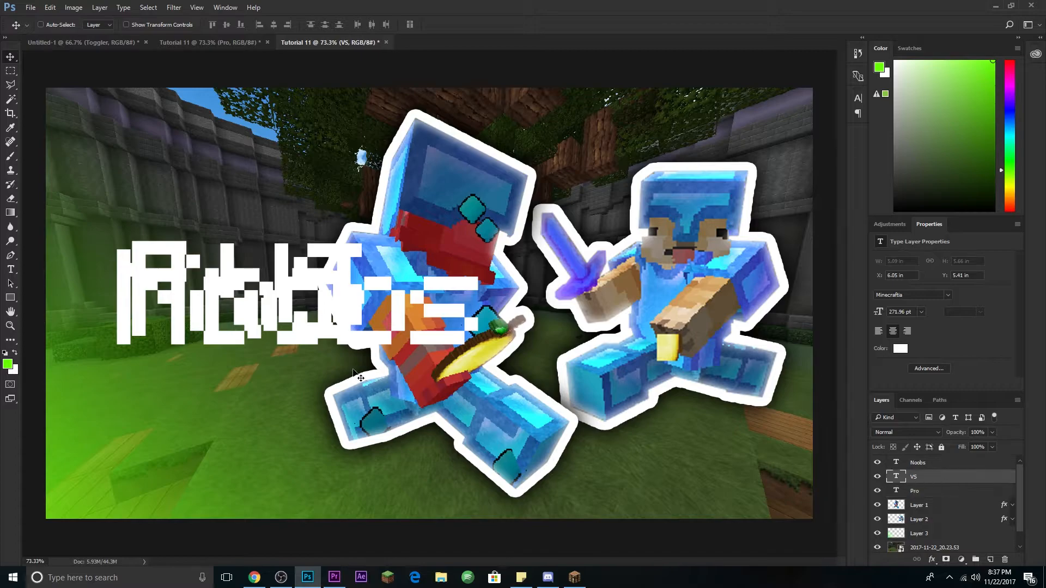
left_click_drag(264, 309, 235, 404)
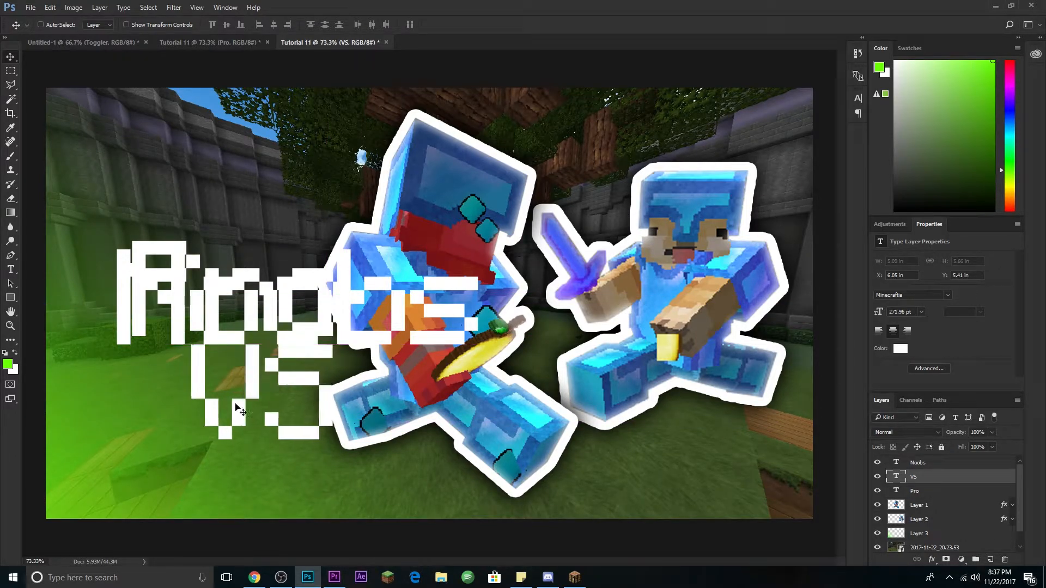
left_click(933, 464)
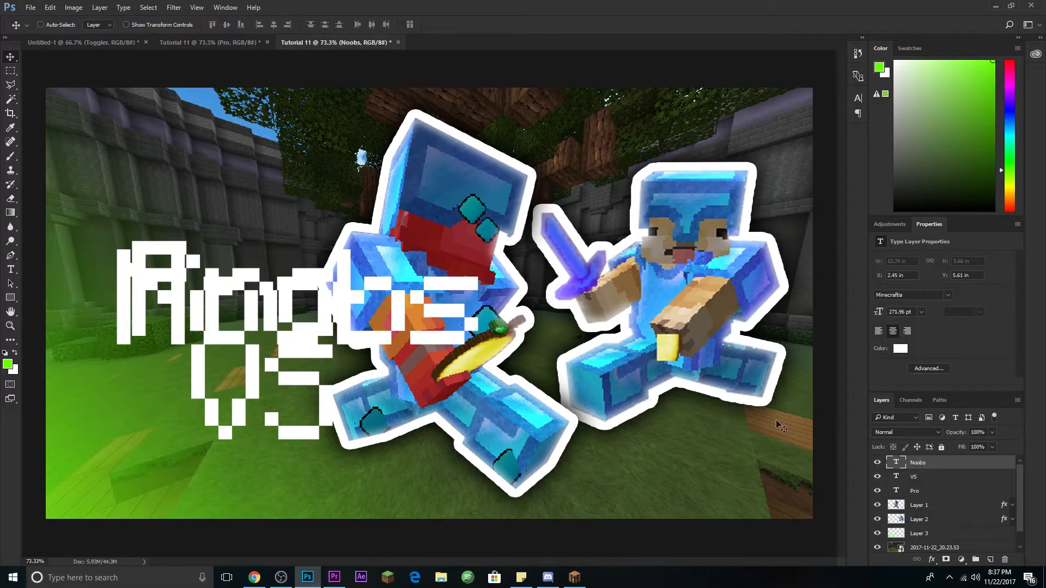
left_click_drag(237, 342, 211, 486)
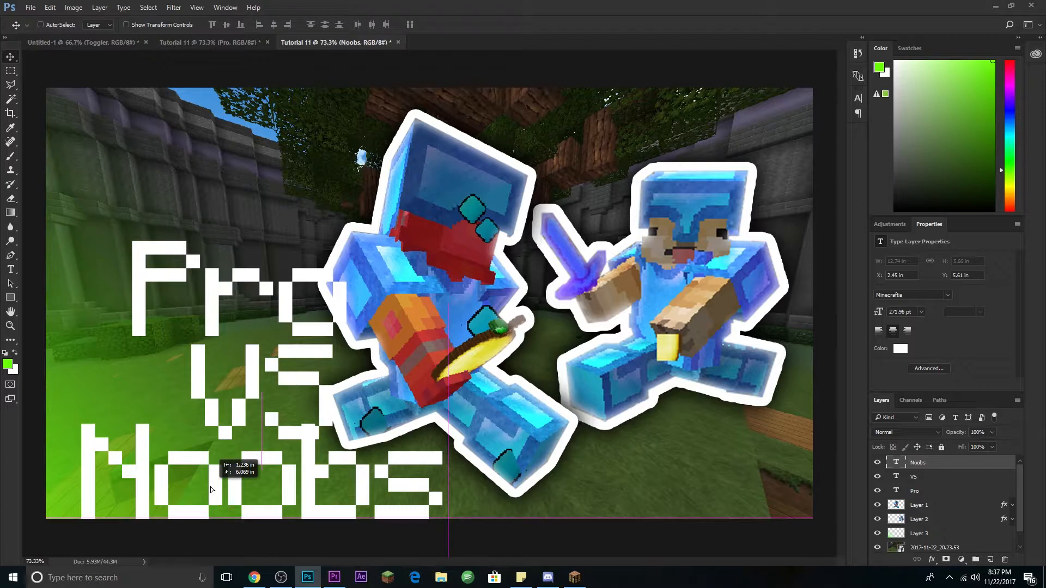
left_click(926, 478)
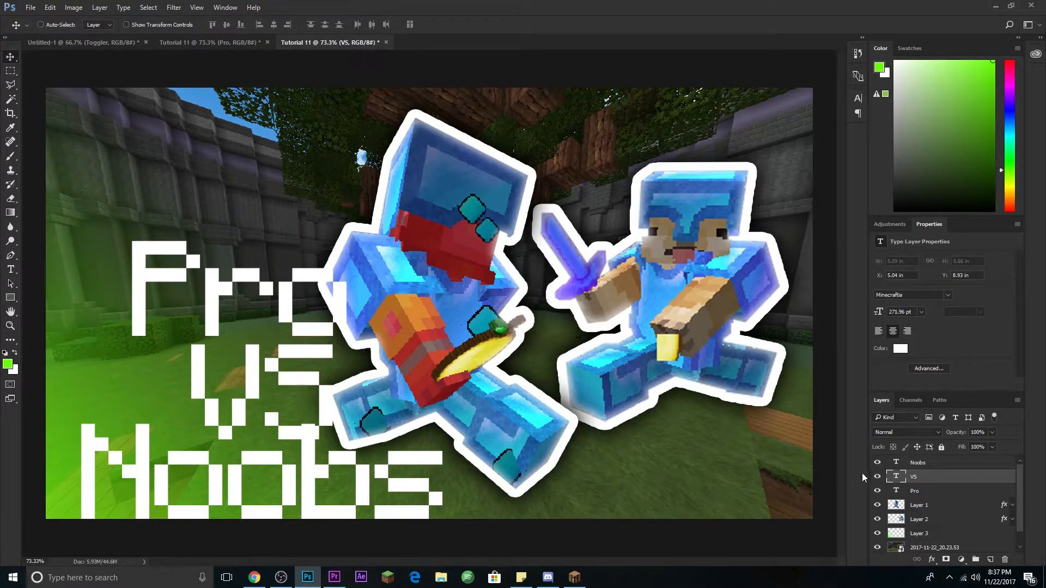
left_click(926, 490)
left_click_drag(262, 299, 284, 313)
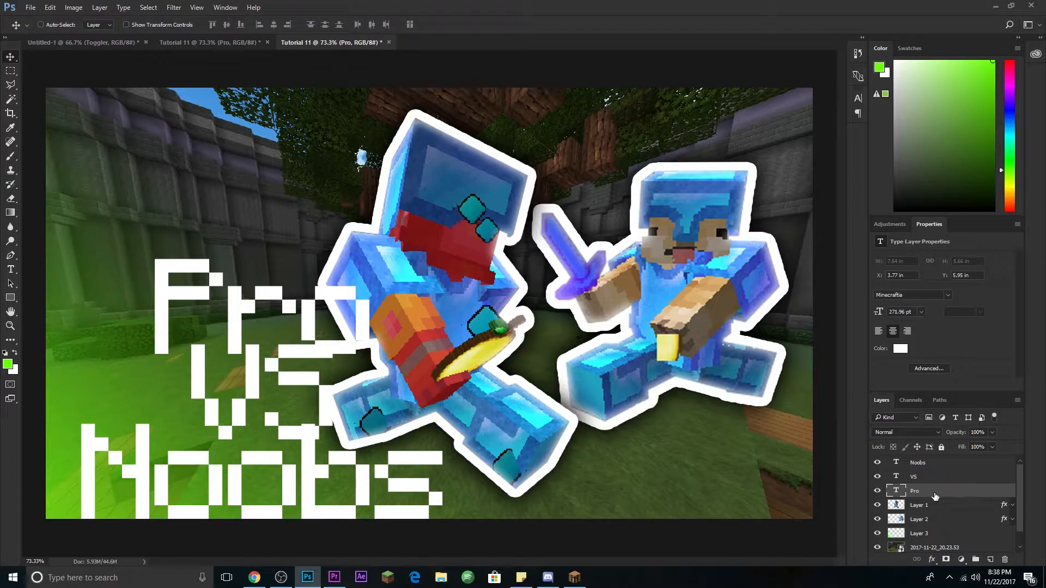
Apply a linear Gradient Overlay to the Pro text layer, running from orange ffae00 to yellow ffff00 at a 90° angle.
double_click(981, 494)
left_click_drag(400, 111, 653, 55)
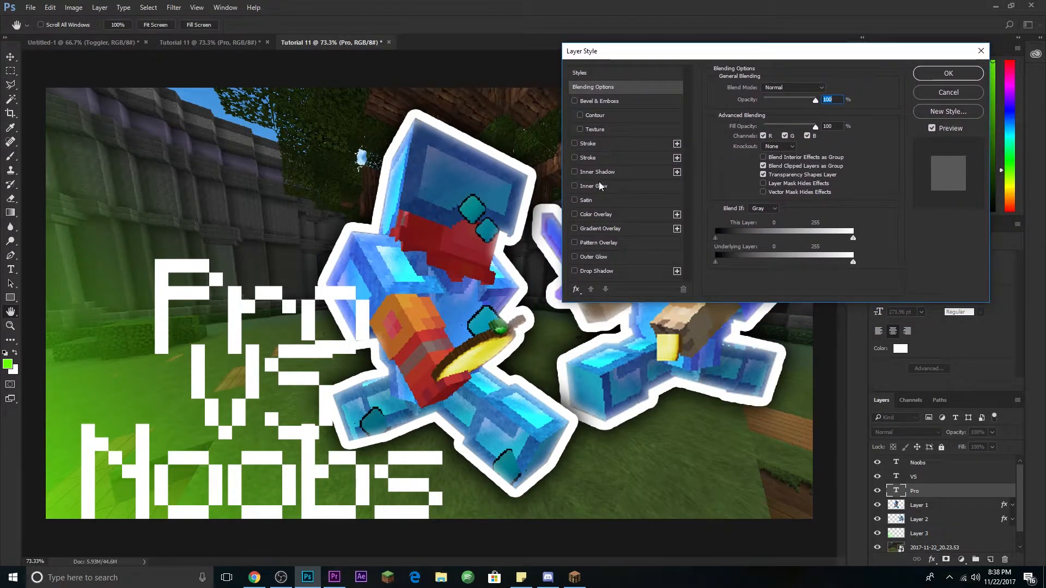
left_click(602, 229)
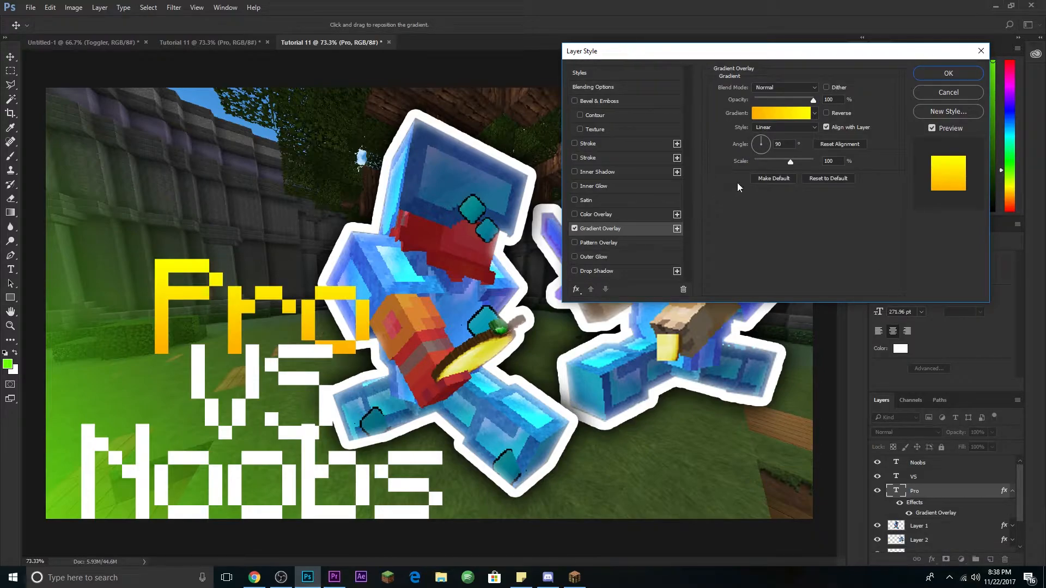
left_click(781, 119)
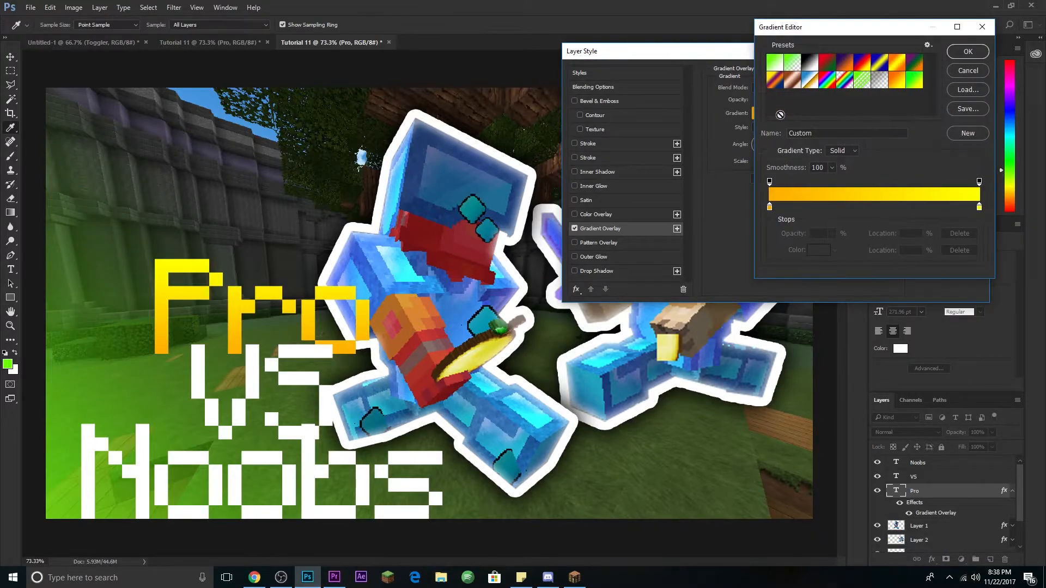
left_click(817, 251)
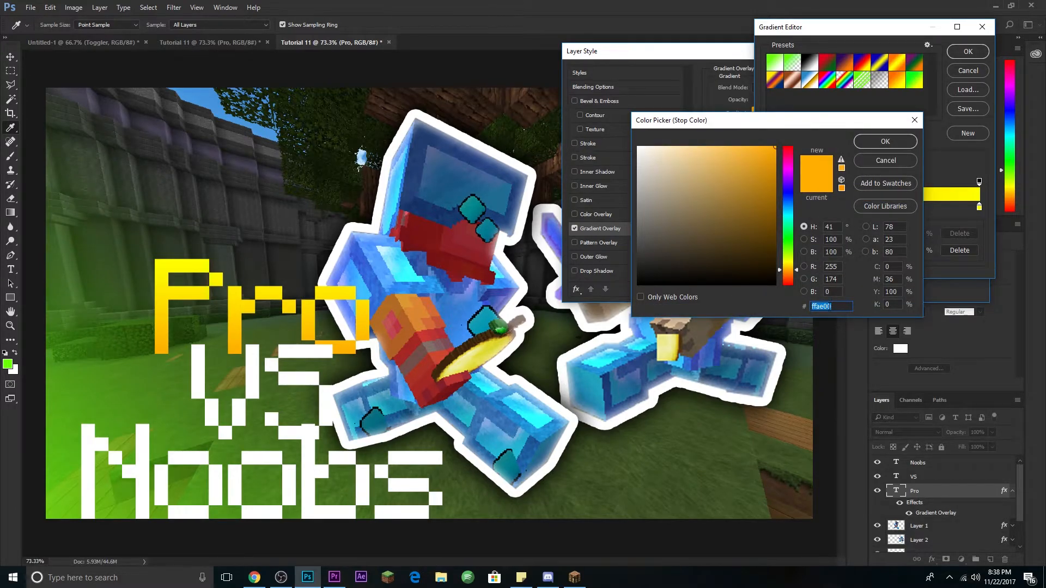
left_click(886, 142)
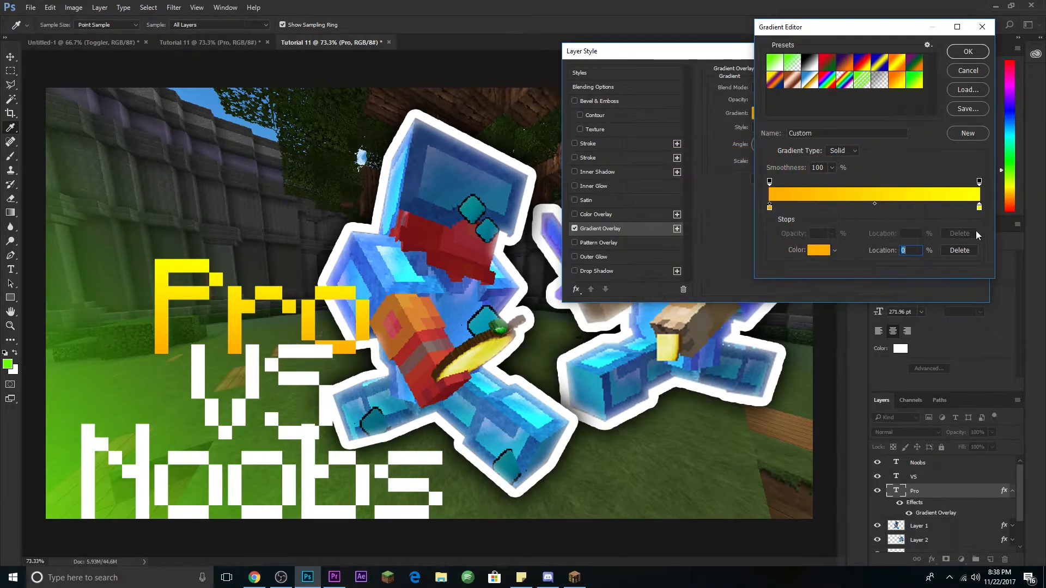
left_click(979, 208)
left_click(821, 250)
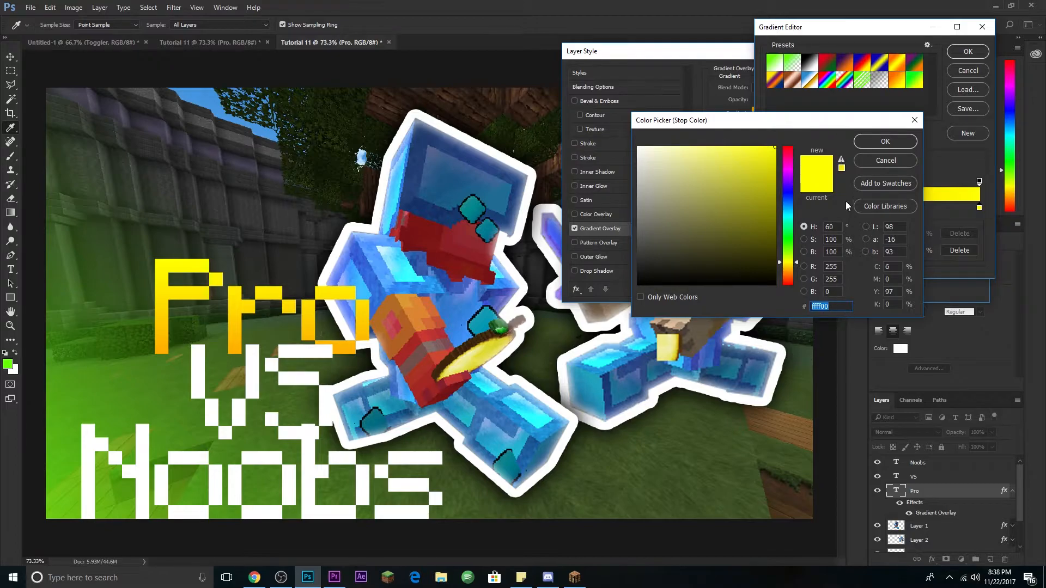
left_click(875, 141)
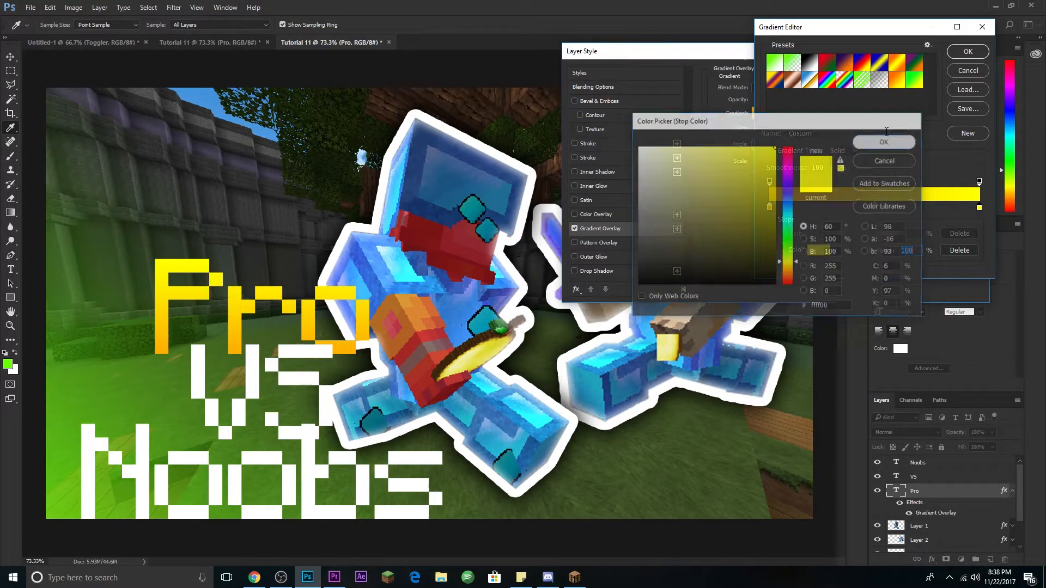
left_click(961, 53)
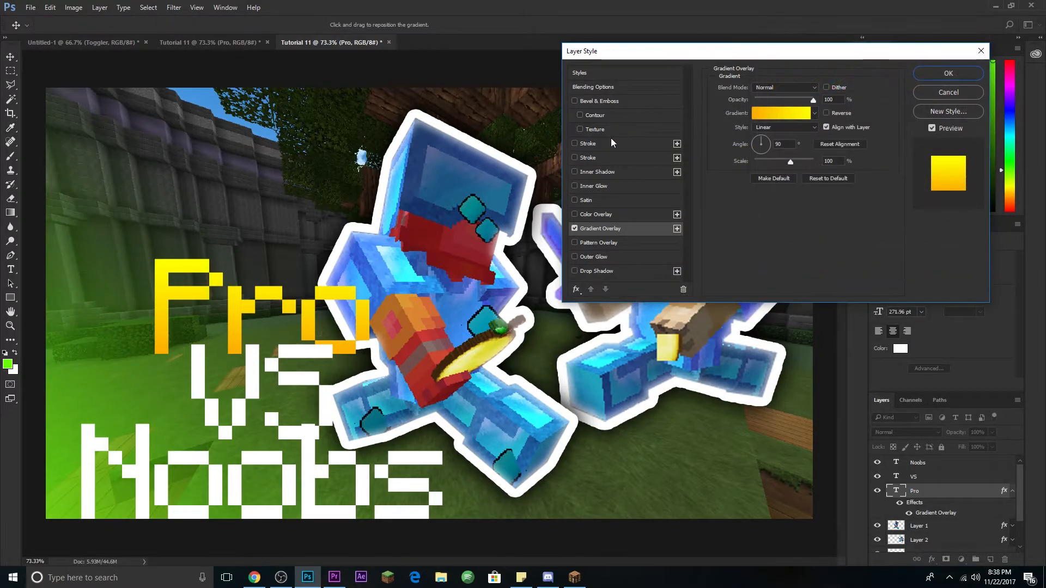
Add a white inner glow at 29% opacity to Pro, plus a downward-offset black drop shadow with 57% spread and 54 px size.
left_click(590, 187)
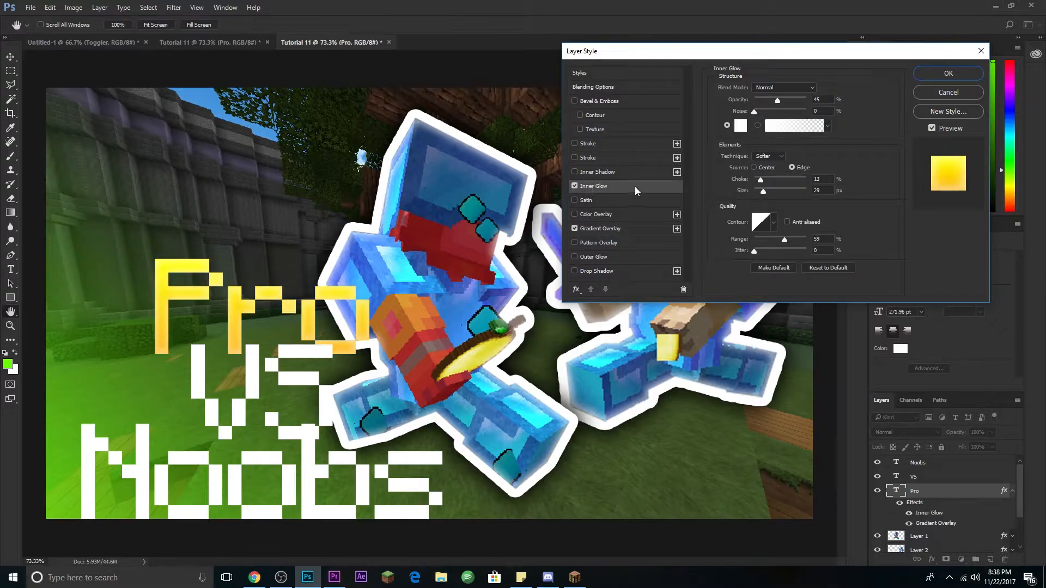
left_click_drag(772, 99, 770, 103)
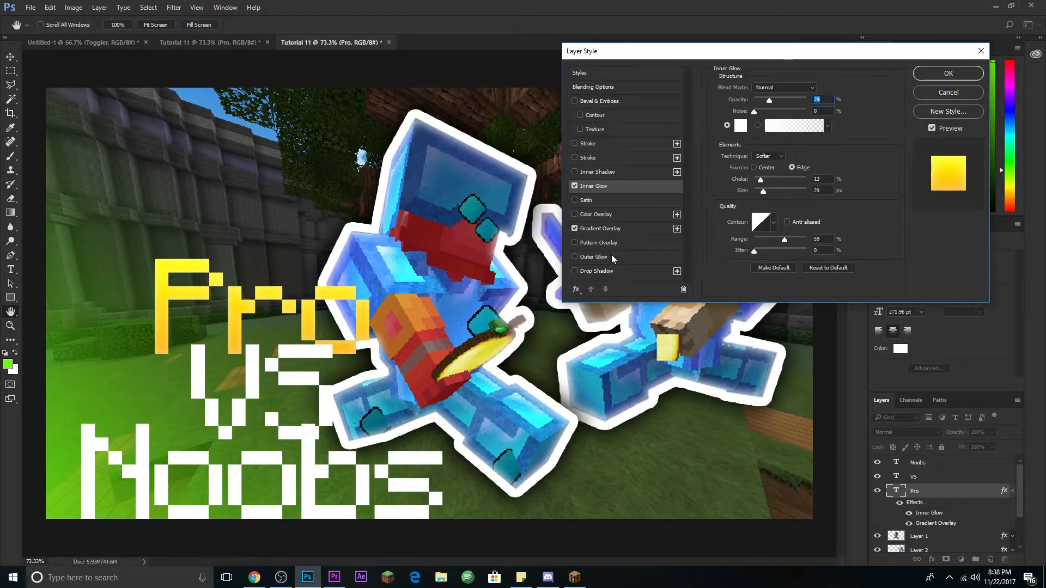
left_click(603, 272)
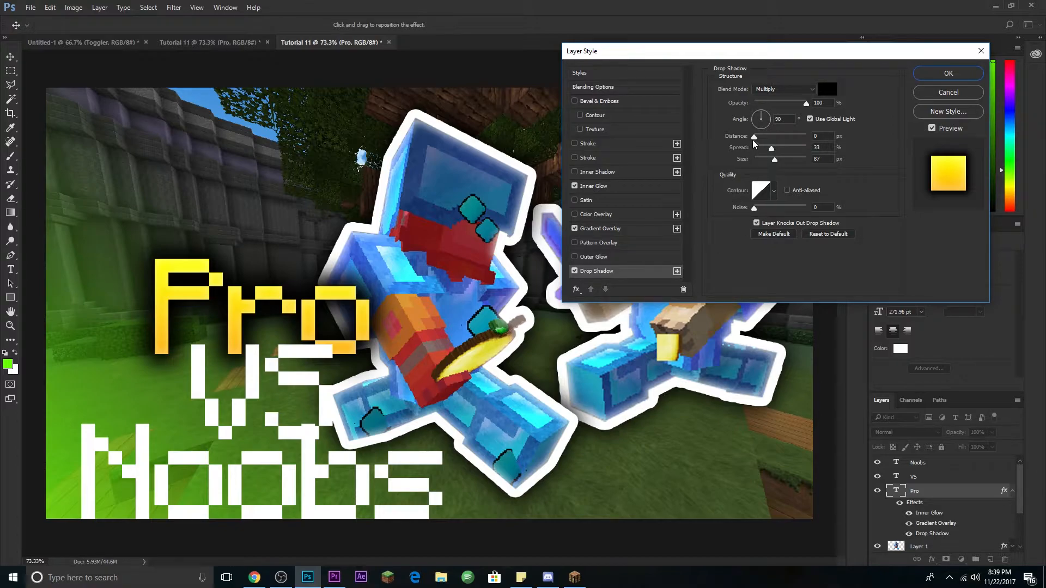
mouse_move(754, 139)
left_mouse_down()
mouse_move(773, 166)
mouse_move(778, 150)
mouse_move(790, 158)
mouse_move(769, 162)
mouse_move(767, 138)
left_mouse_up()
left_click(773, 161)
left_click_drag(789, 149, 765, 136)
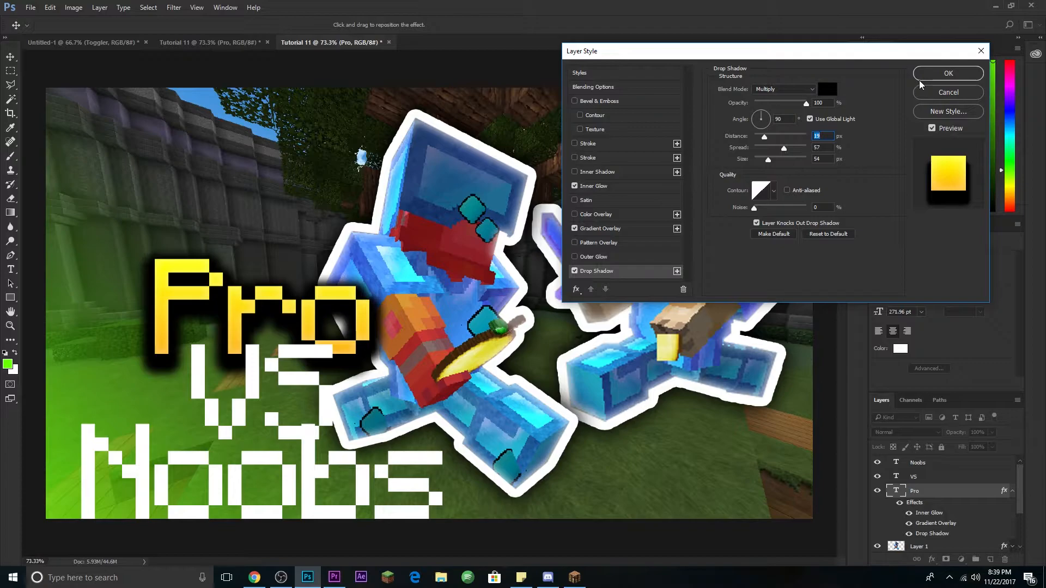
left_click(948, 74)
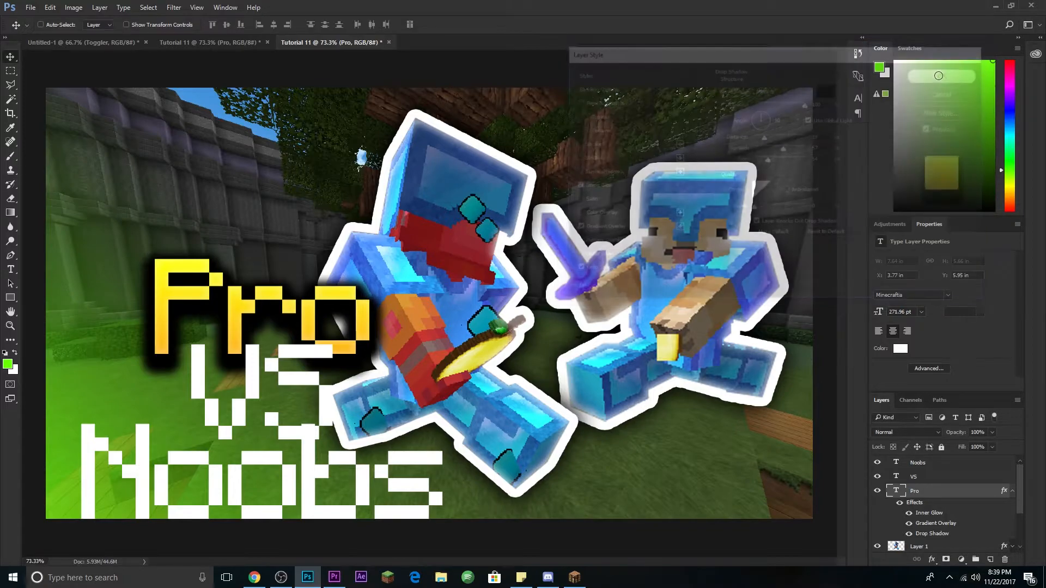
Copy the Pro layer's style and paste it onto both the Noobs and VS text layers.
right_click(948, 492)
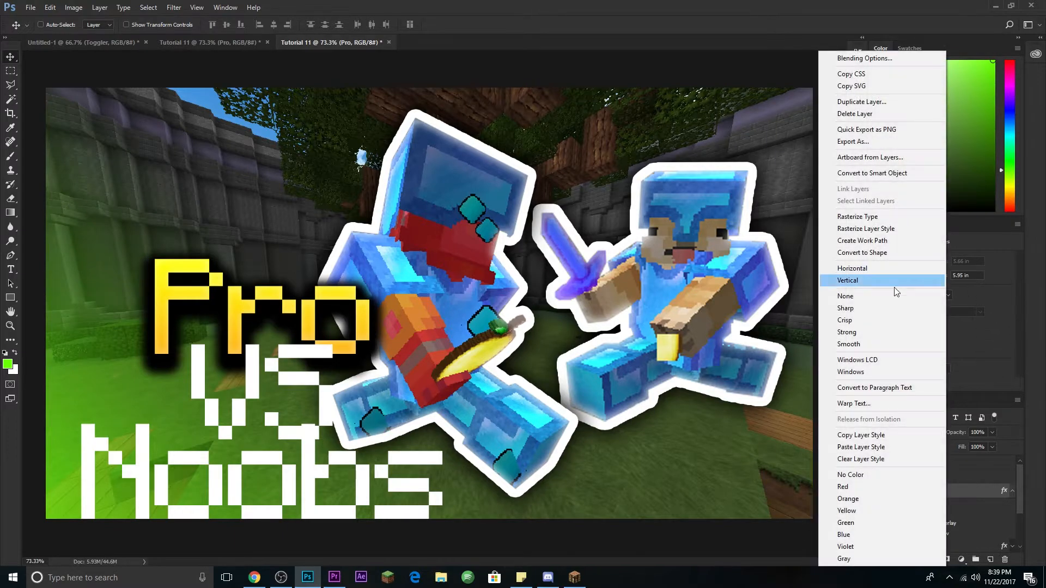
left_click(897, 433)
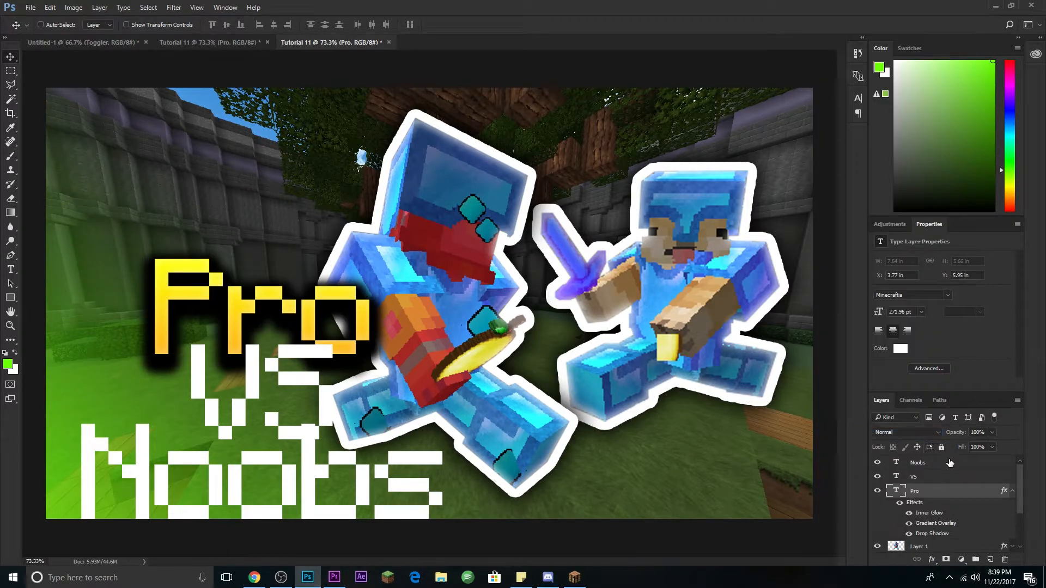
left_click(950, 463)
left_click(950, 479, "shift")
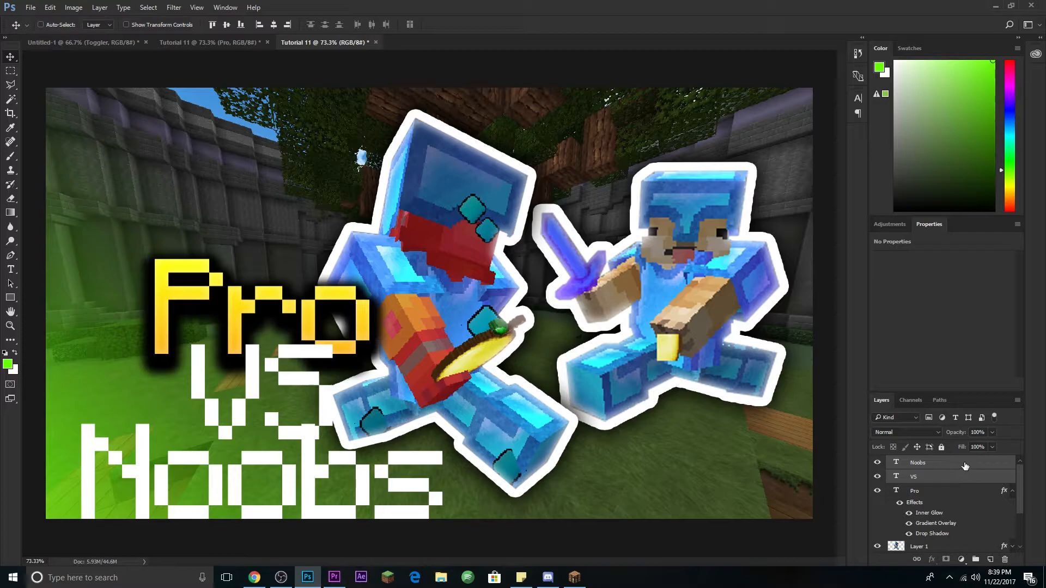
right_click(965, 466)
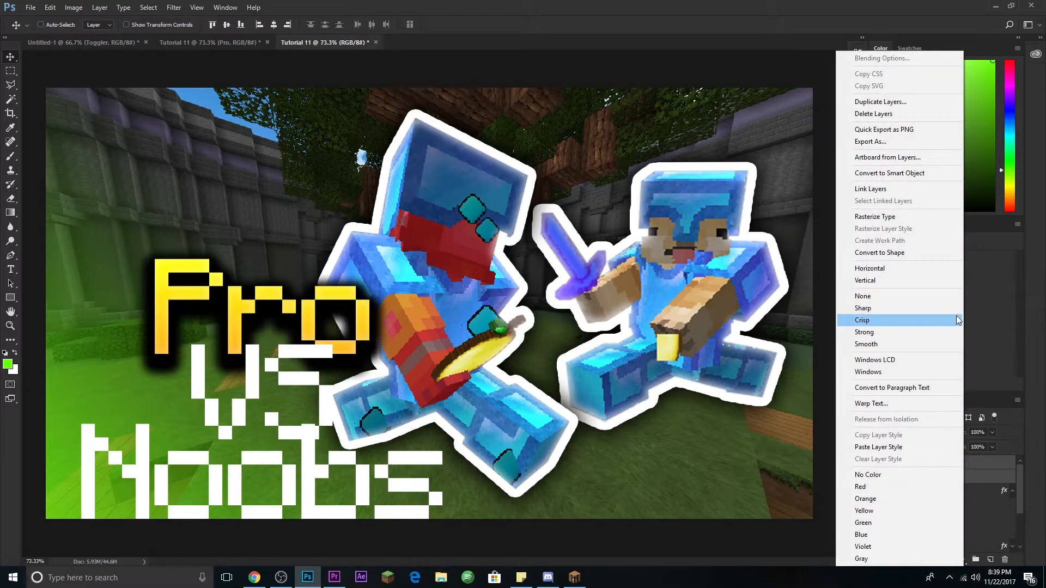
left_click(898, 445)
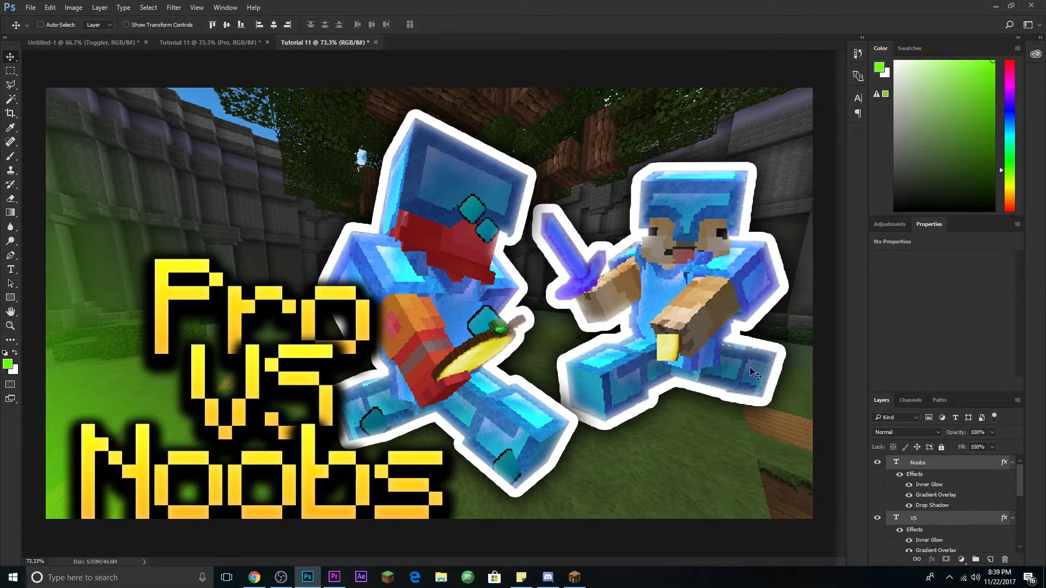
left_click(1012, 463)
left_click(1012, 477)
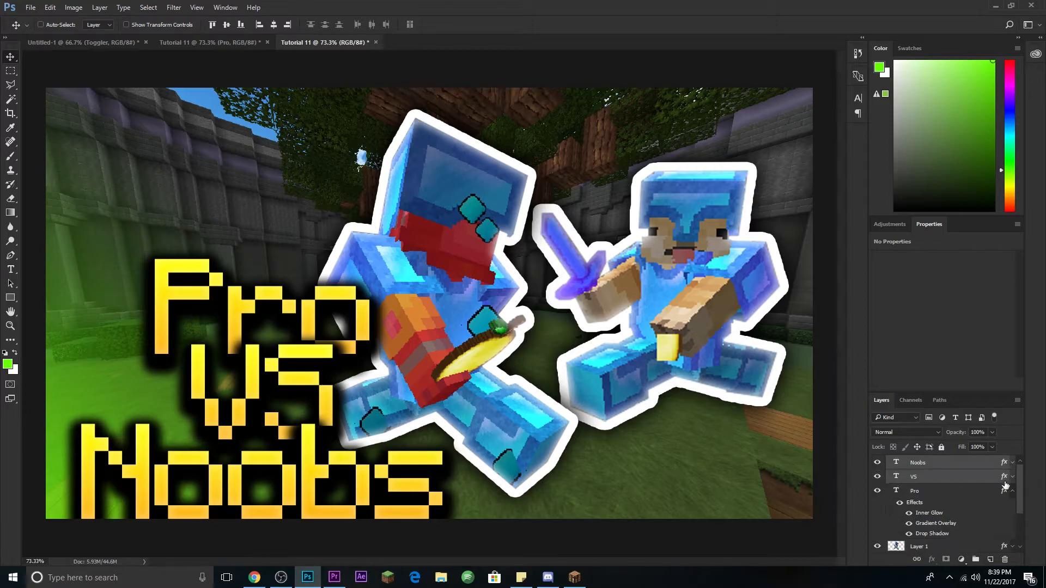
left_click(1011, 478)
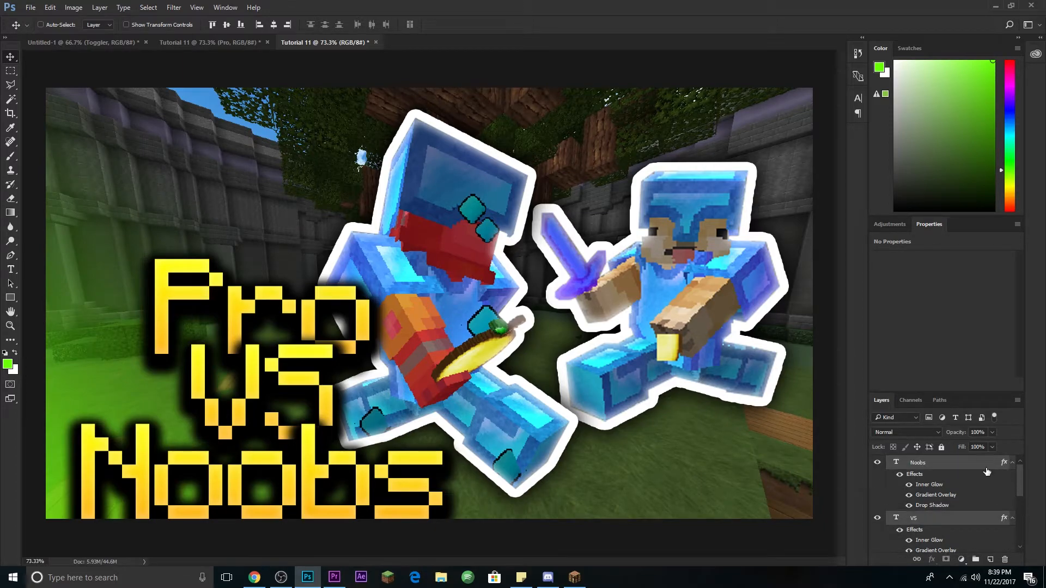
Change the Noobs layer's Gradient Overlay to the Black, White preset and reduce the overlay's opacity to about half.
double_click(948, 466)
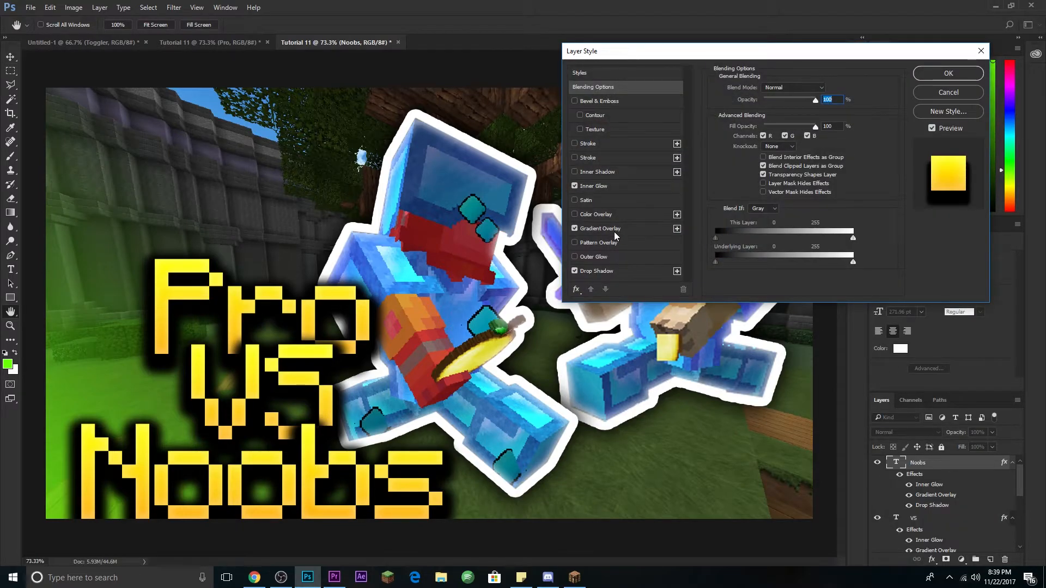
left_click(627, 230)
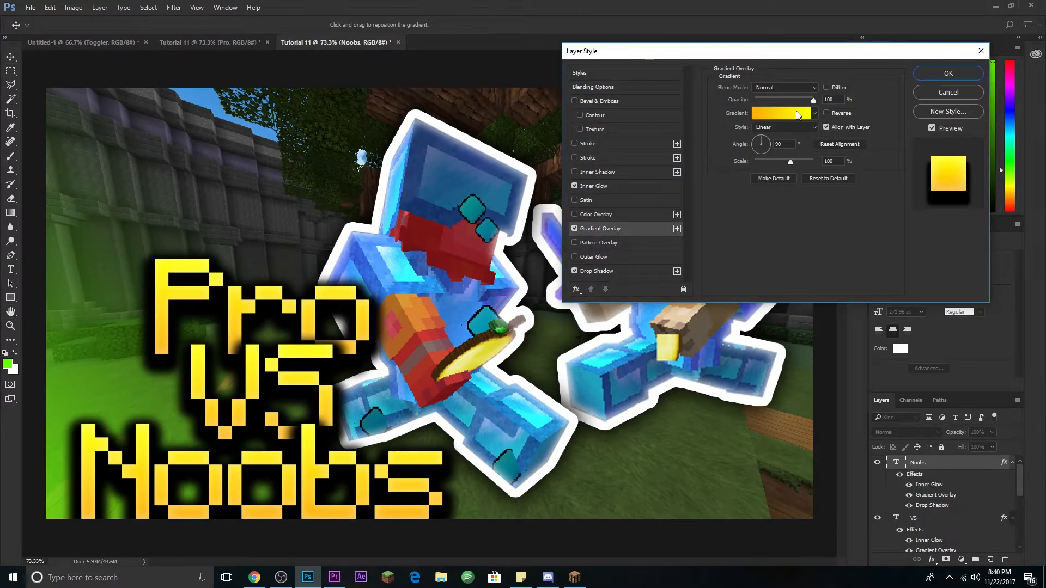
left_click(765, 118)
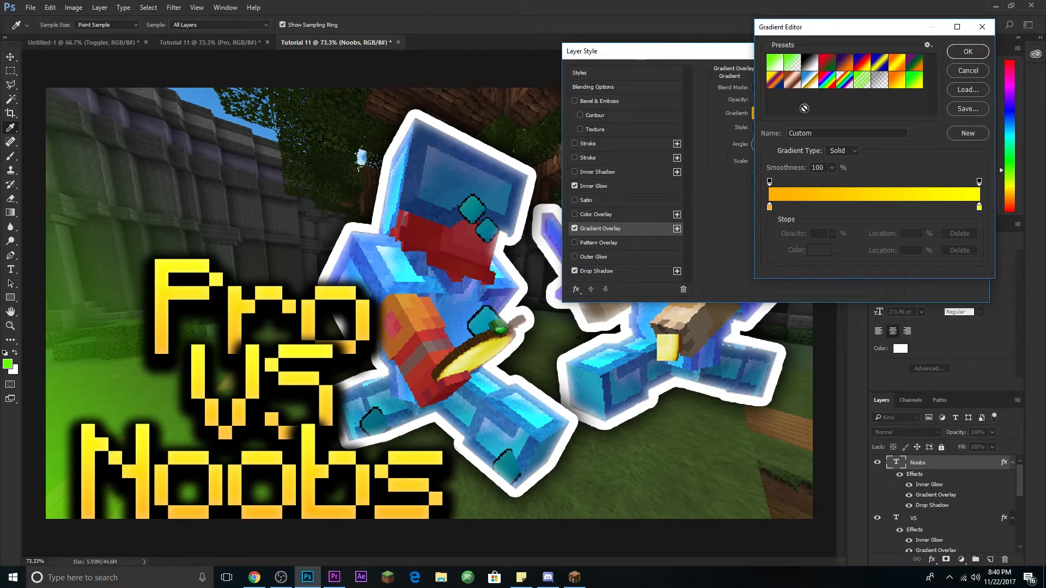
left_click(811, 66)
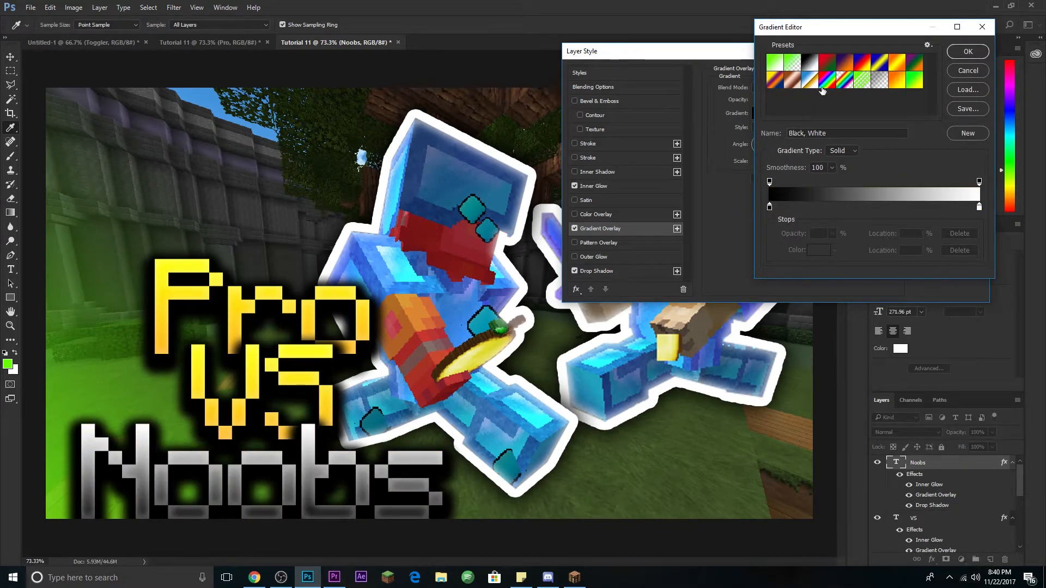
left_click(972, 54)
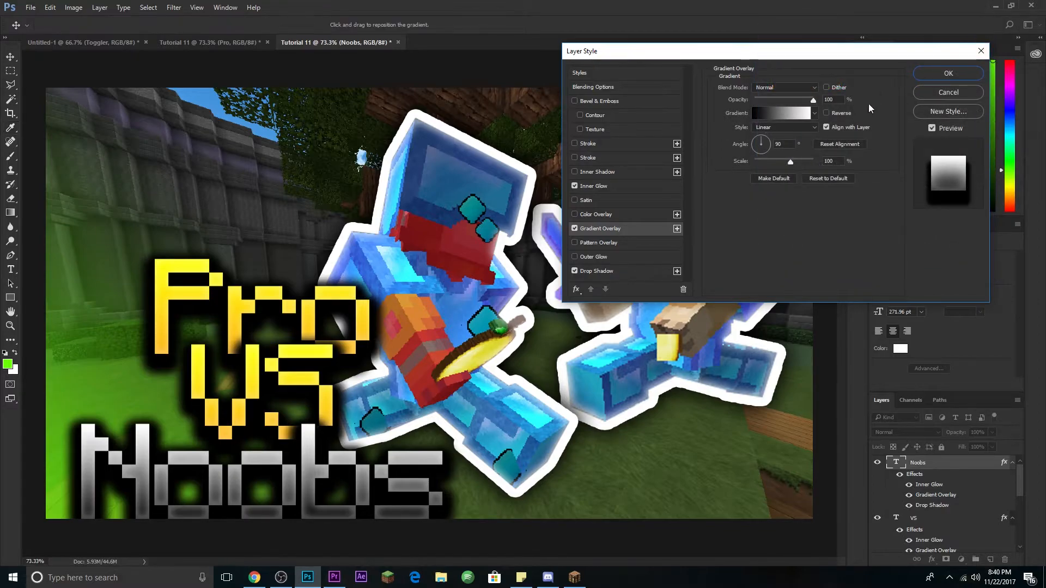
left_click_drag(814, 100, 782, 102)
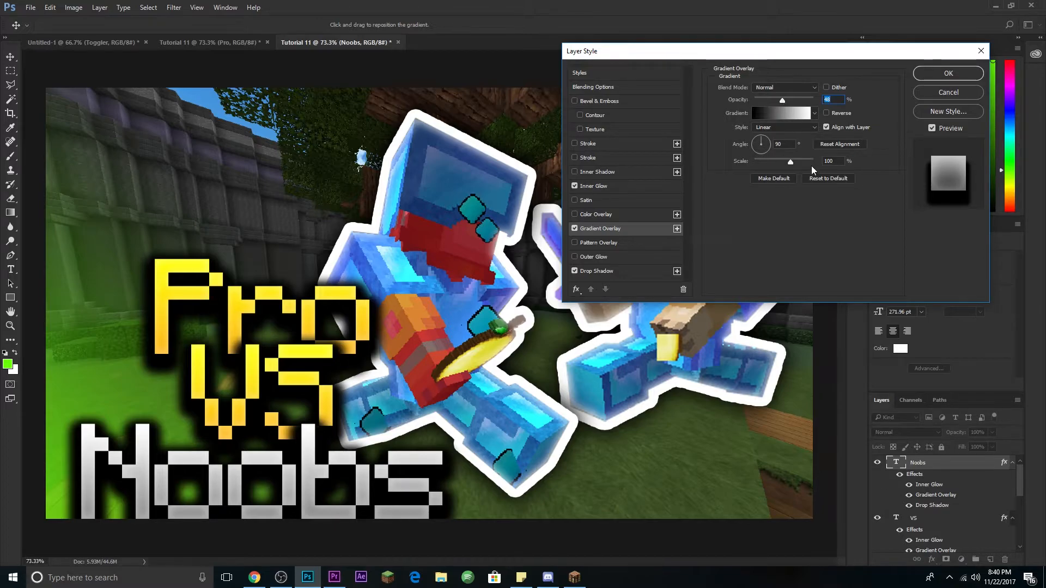
left_click(955, 73)
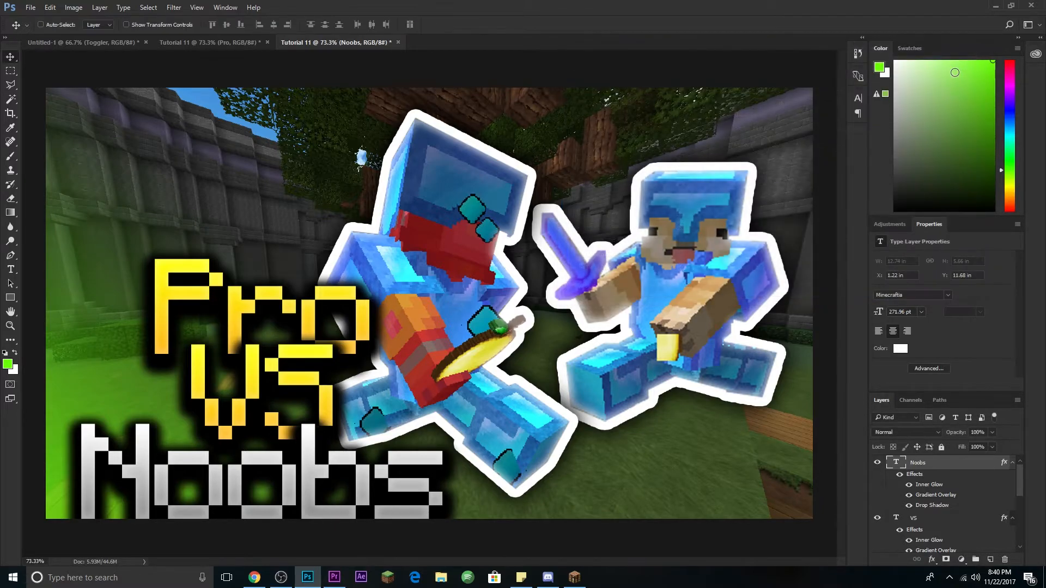
Enable a red Color Overlay on the VS text layer and turn off its inner glow.
double_click(963, 524)
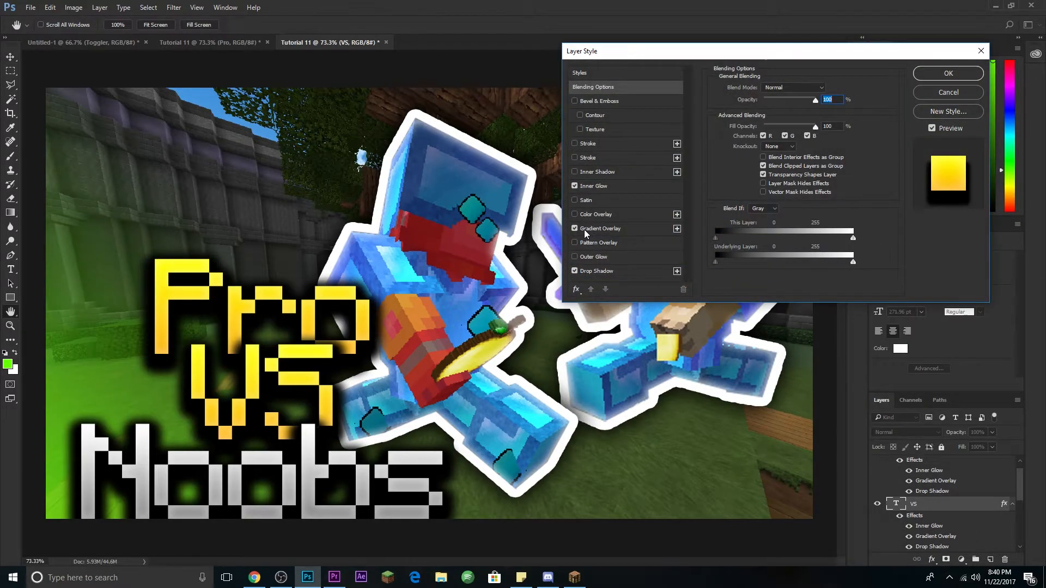
left_click(574, 215)
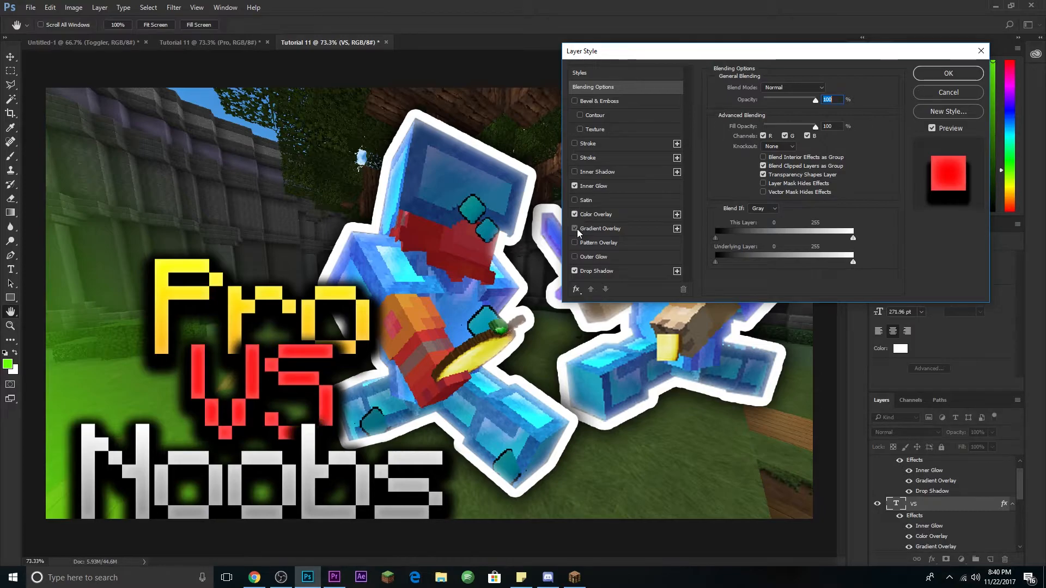
left_click(599, 229)
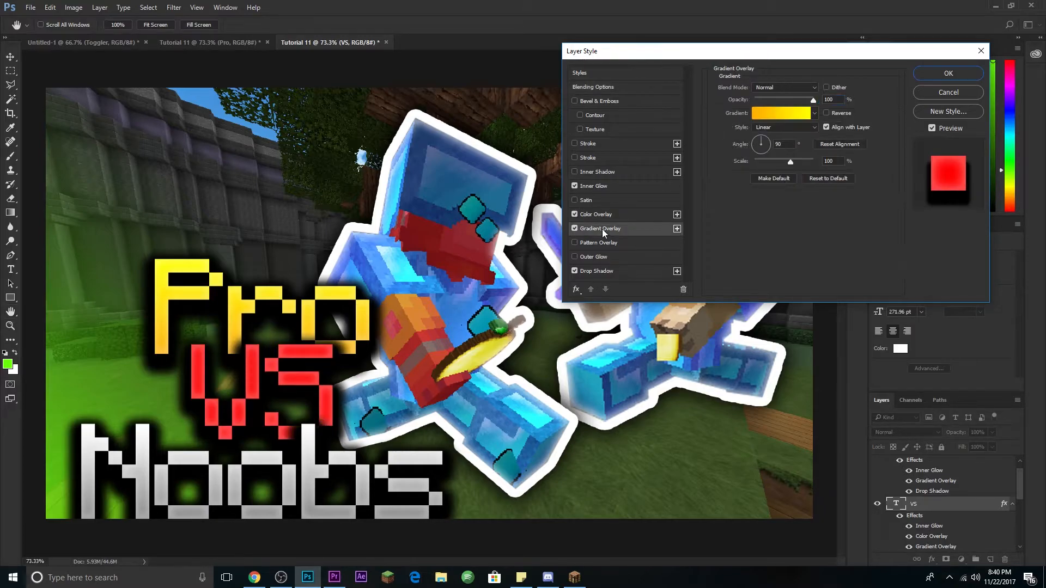
left_click(575, 186)
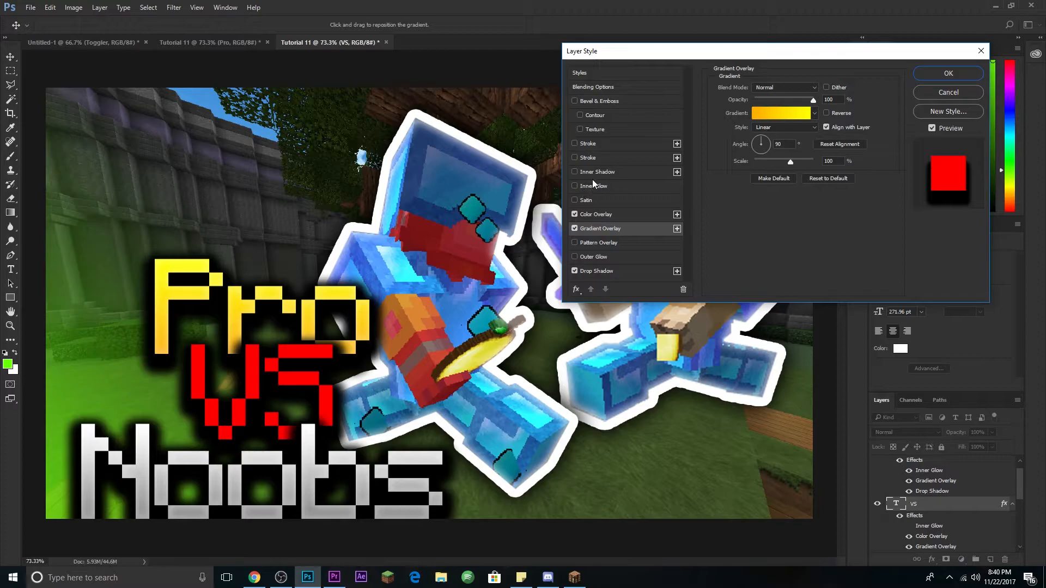
Add a black inner shadow to VS at 99% opacity with 3% choke and slightly increased size, and collapse the layer's effects list.
left_click(619, 172)
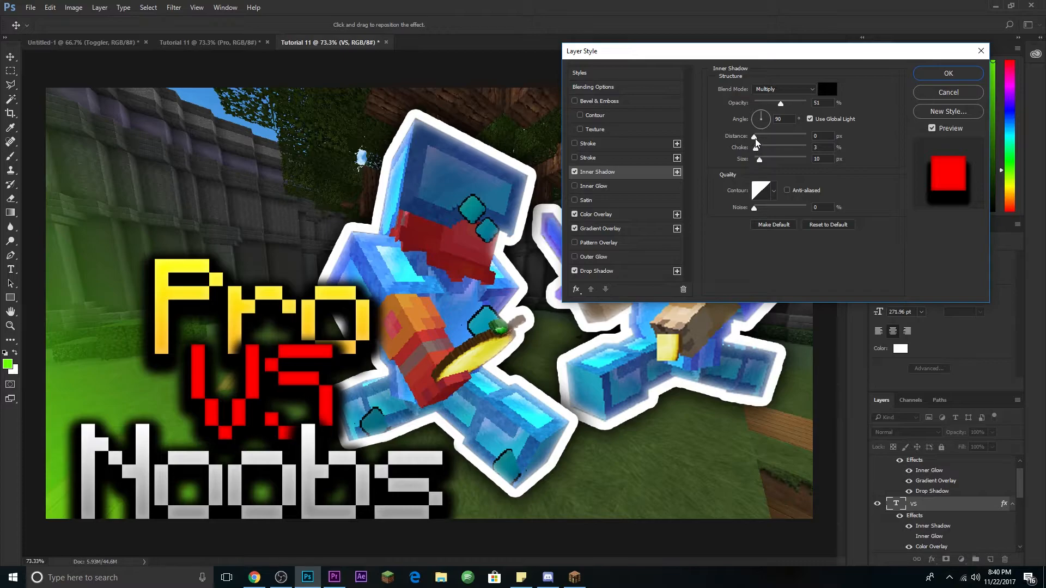
left_click_drag(758, 160, 760, 166)
left_click_drag(781, 106, 799, 113)
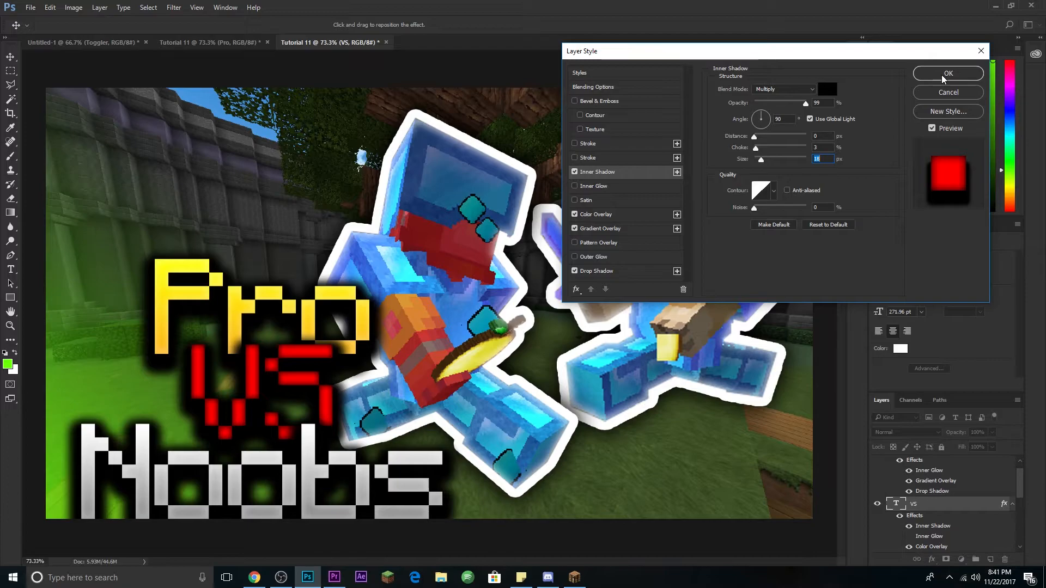
left_click(575, 229)
left_click(948, 74)
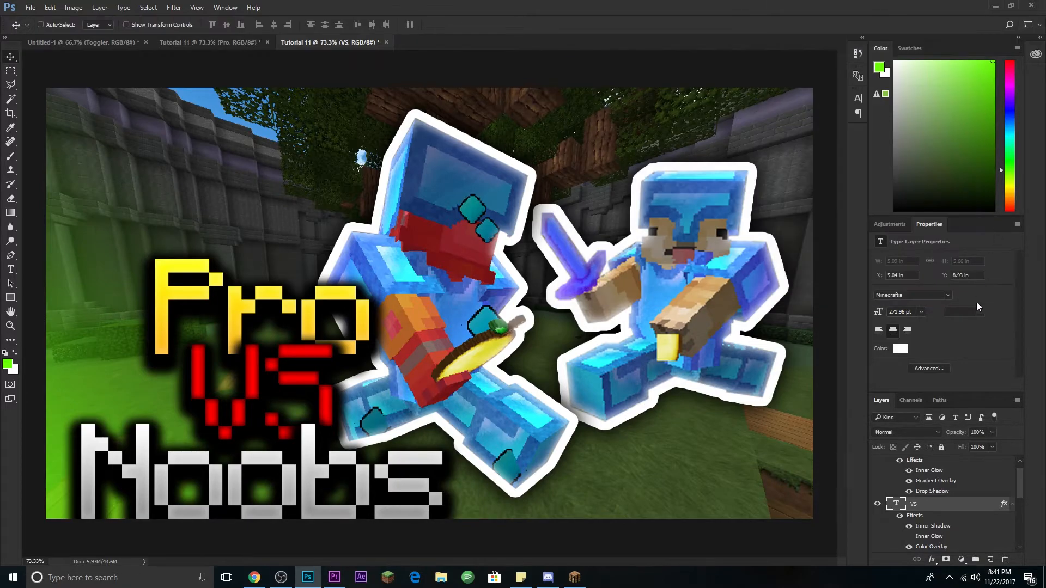
left_click(1012, 504)
scroll(1011, 493, "up", 1)
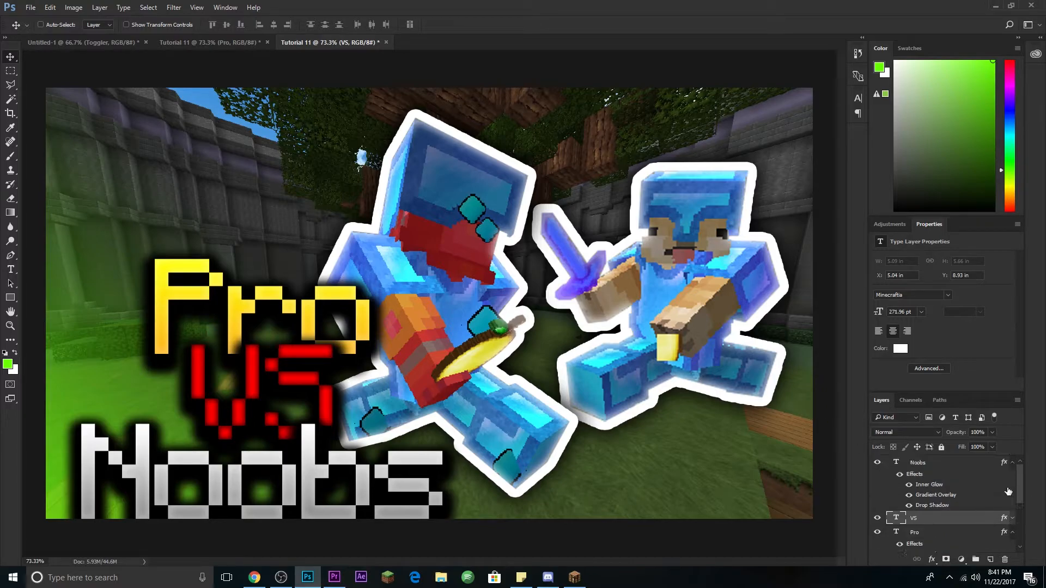
Collapse the effects lists of the Noobs and Pro layers and select the Noobs and VS text layers together.
left_click(1012, 463)
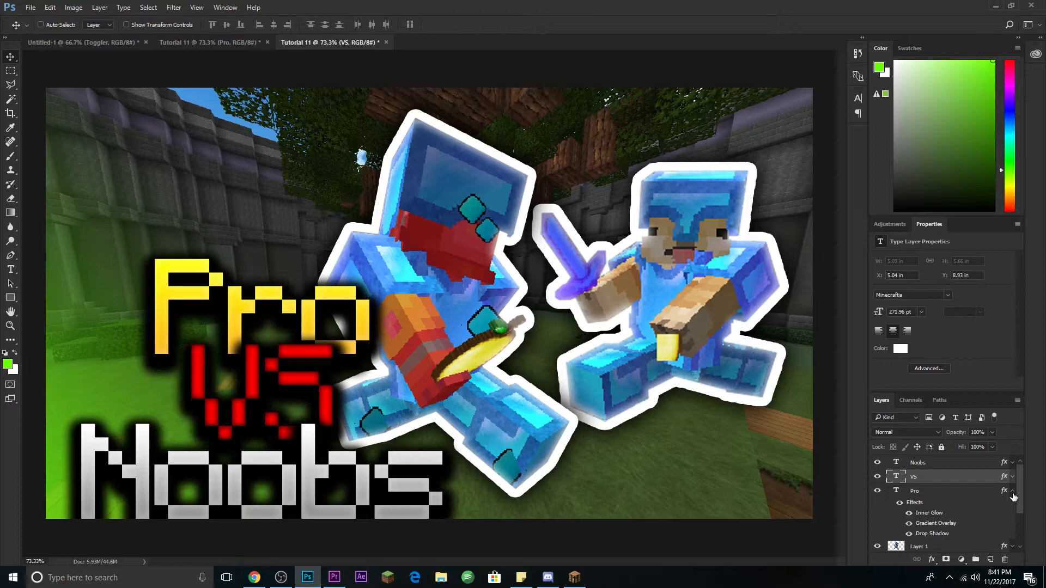
left_click(1012, 491)
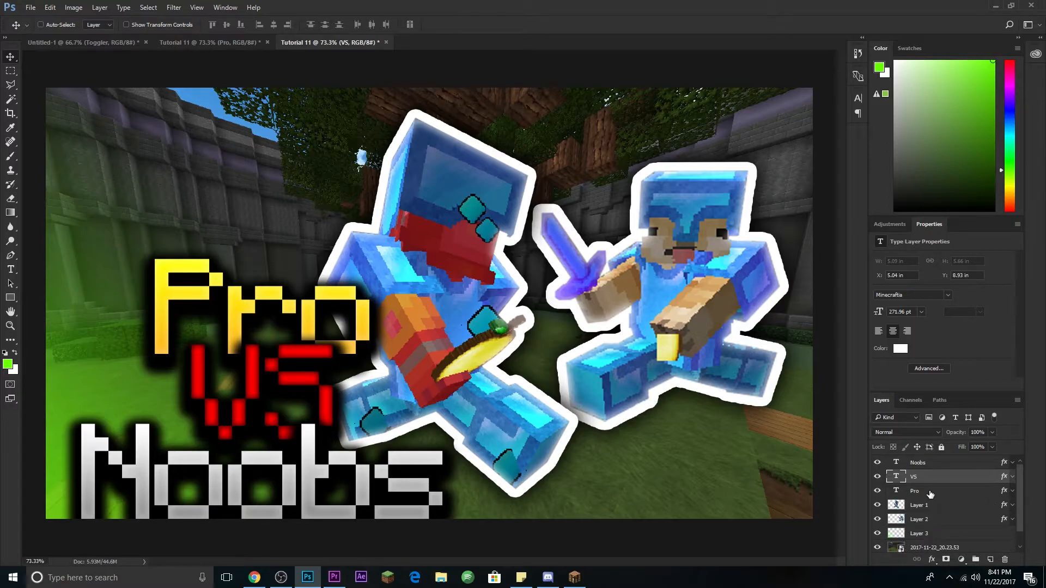
left_click(931, 493, "shift")
left_click(943, 464, "shift")
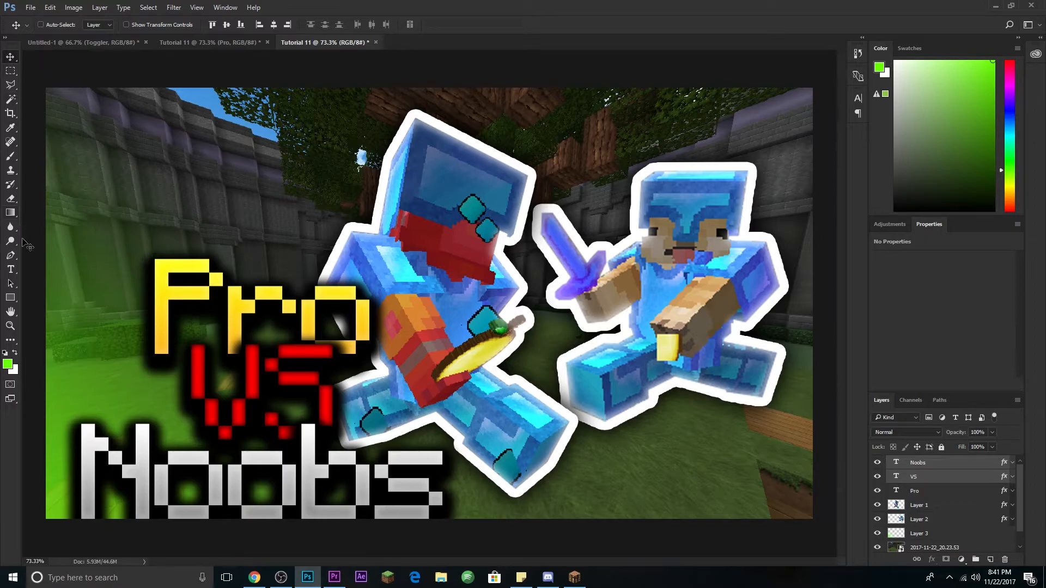
Apply a horizontal Arc text warp with a bend of about 13% to the Noobs and VS layers.
left_click(11, 271)
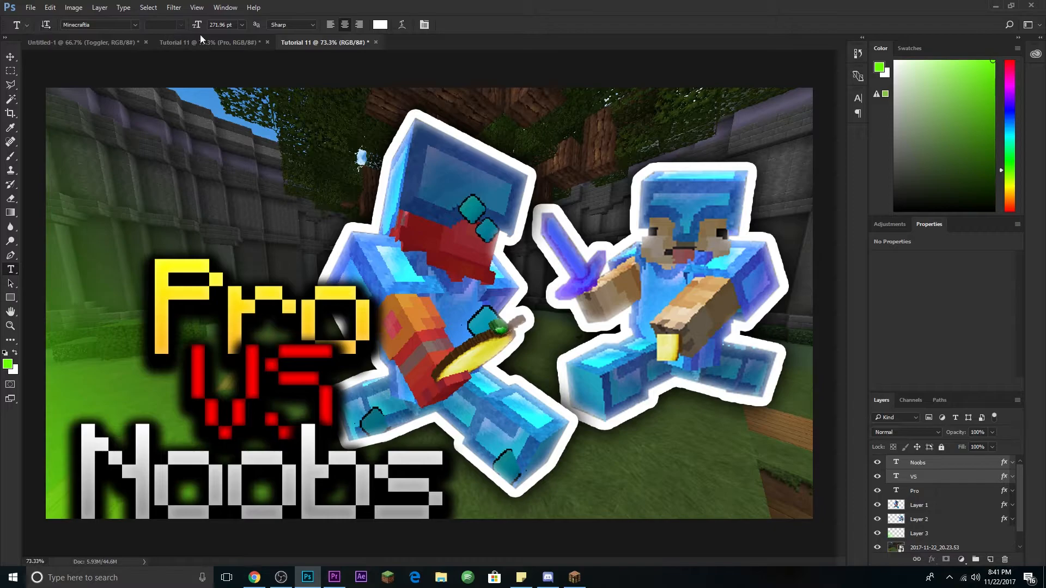
left_click(401, 25)
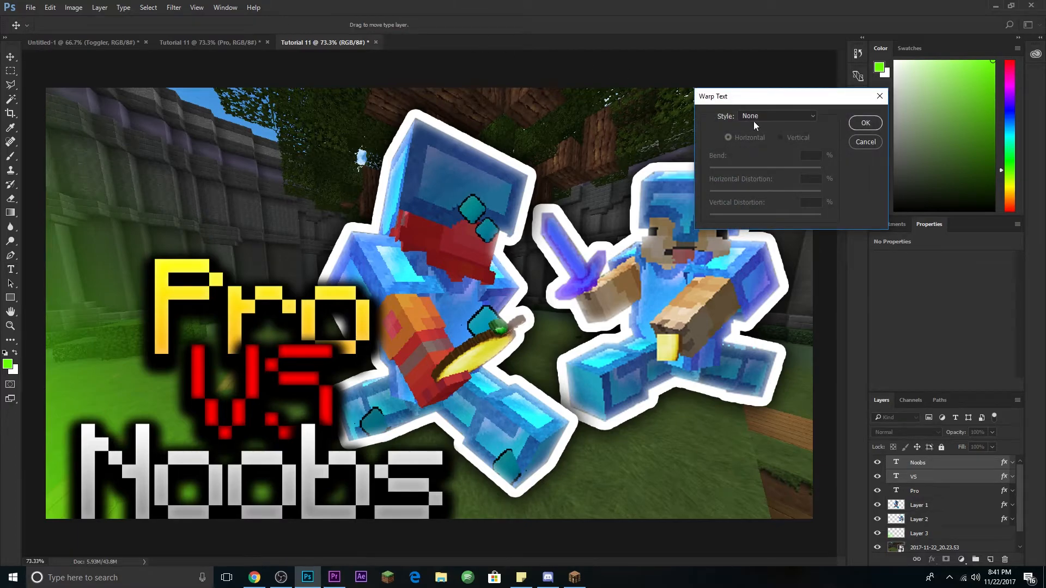
left_click(807, 116)
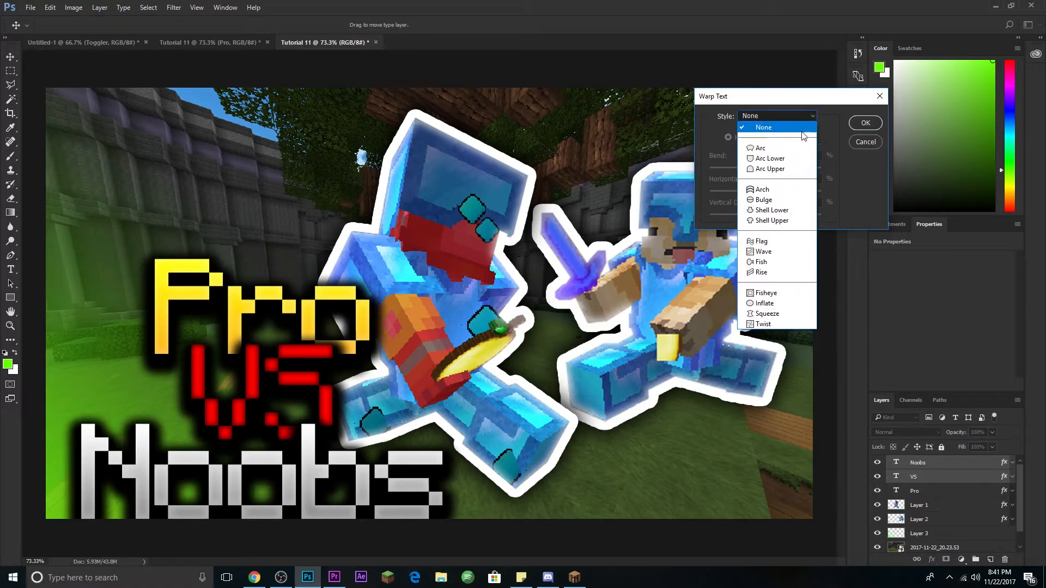
left_click(764, 148)
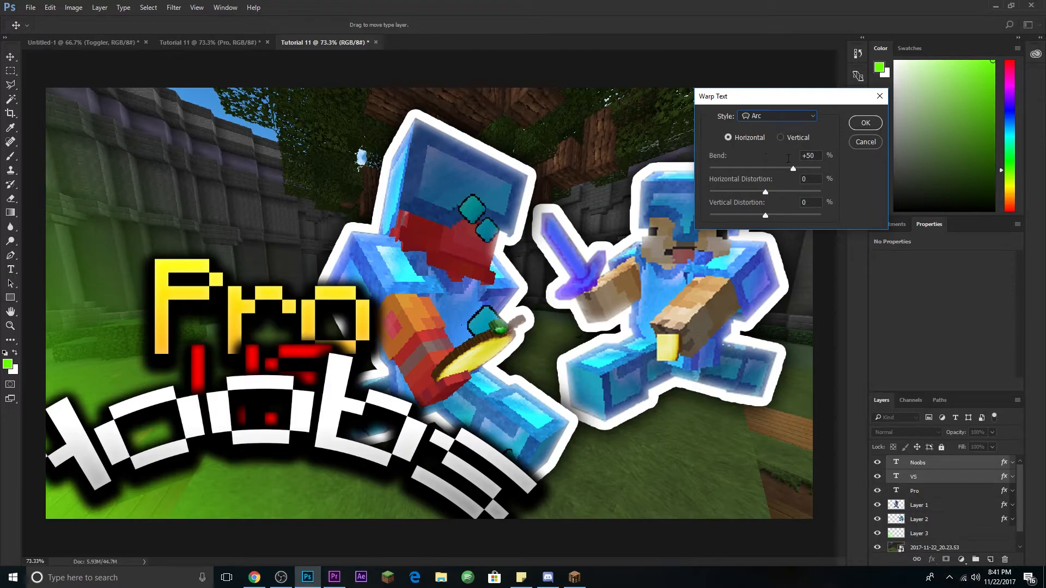
double_click(808, 156)
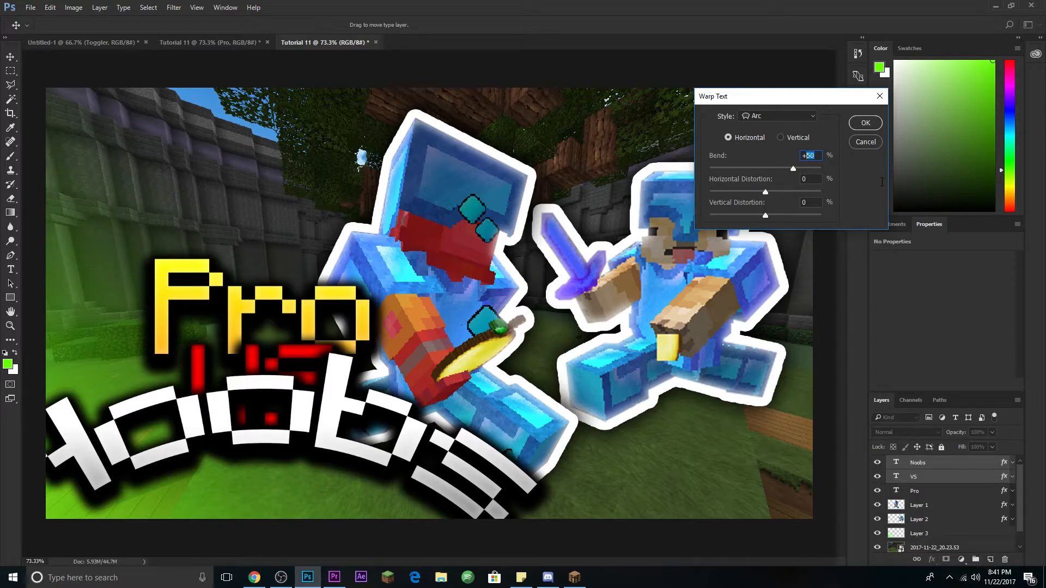
type("13")
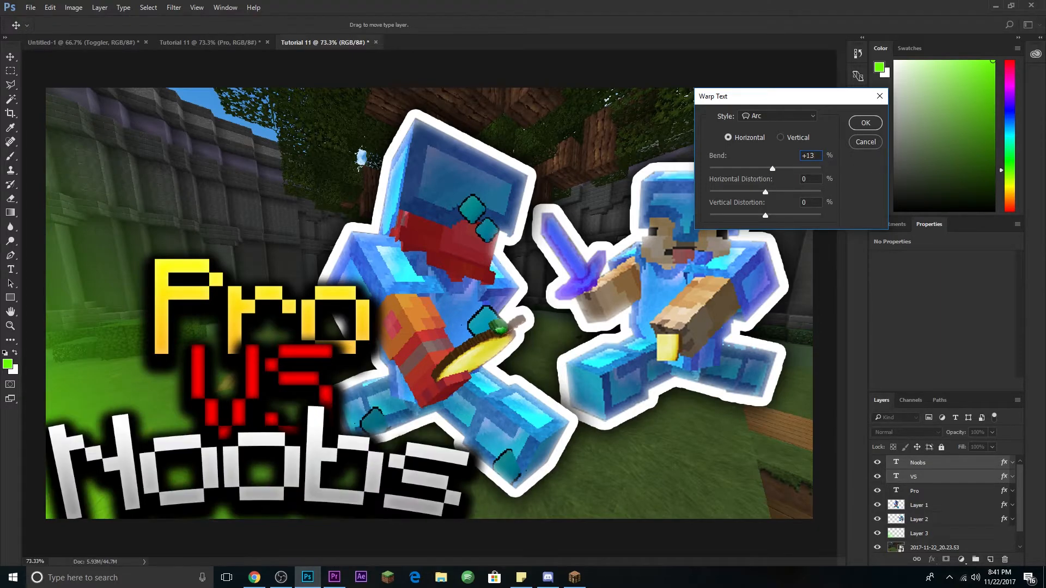
key("Down")
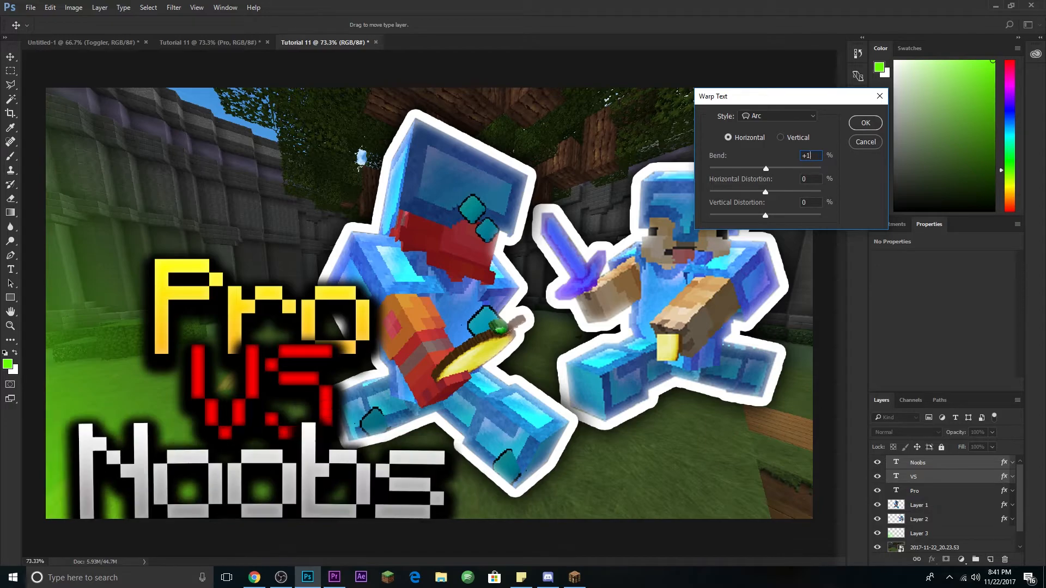
left_click(864, 124)
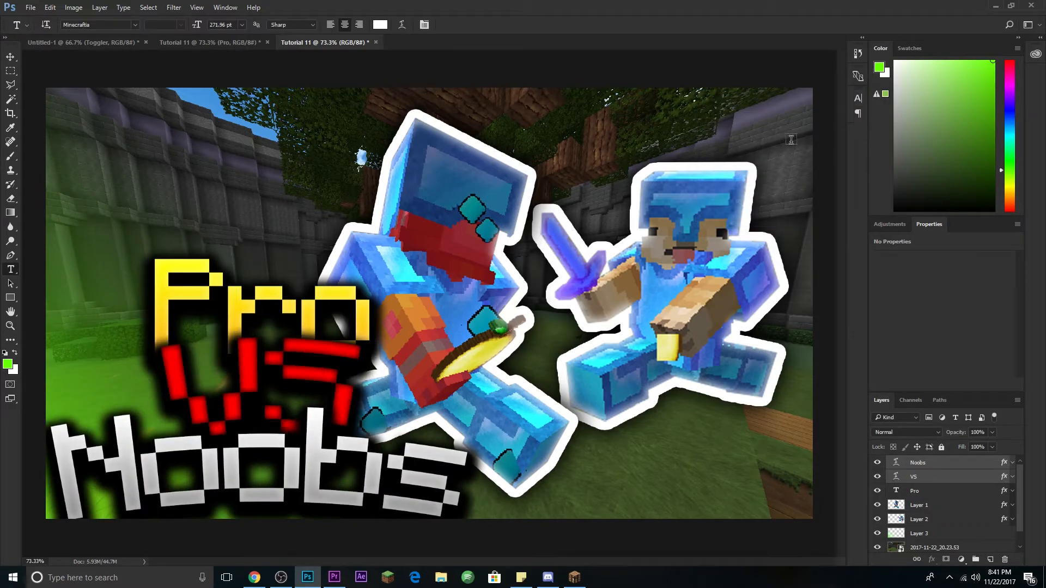
Apply a horizontal Arc text warp with a 12% bend to the Pro text layer.
left_click(942, 493)
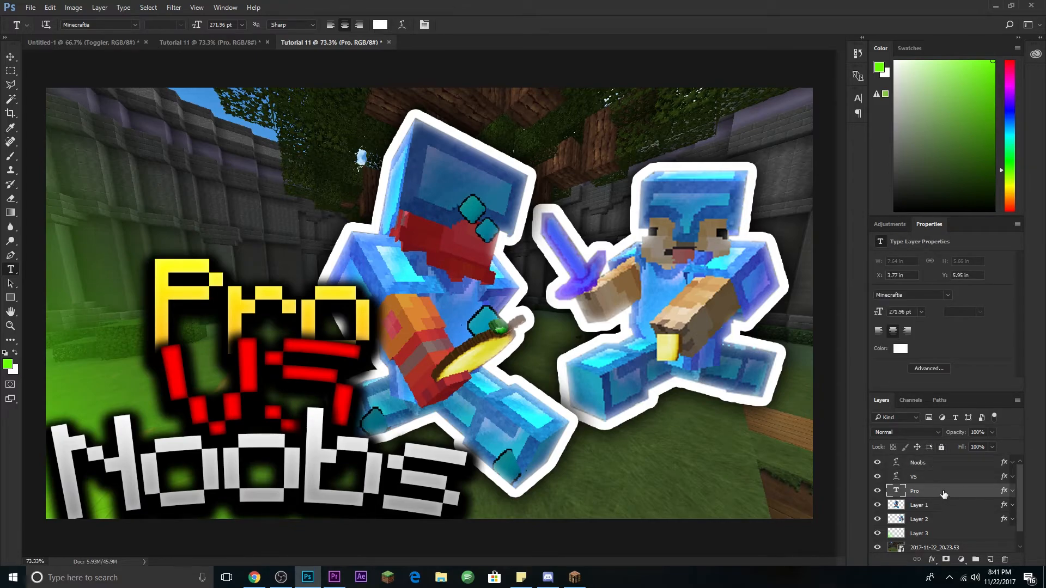
left_click(402, 25)
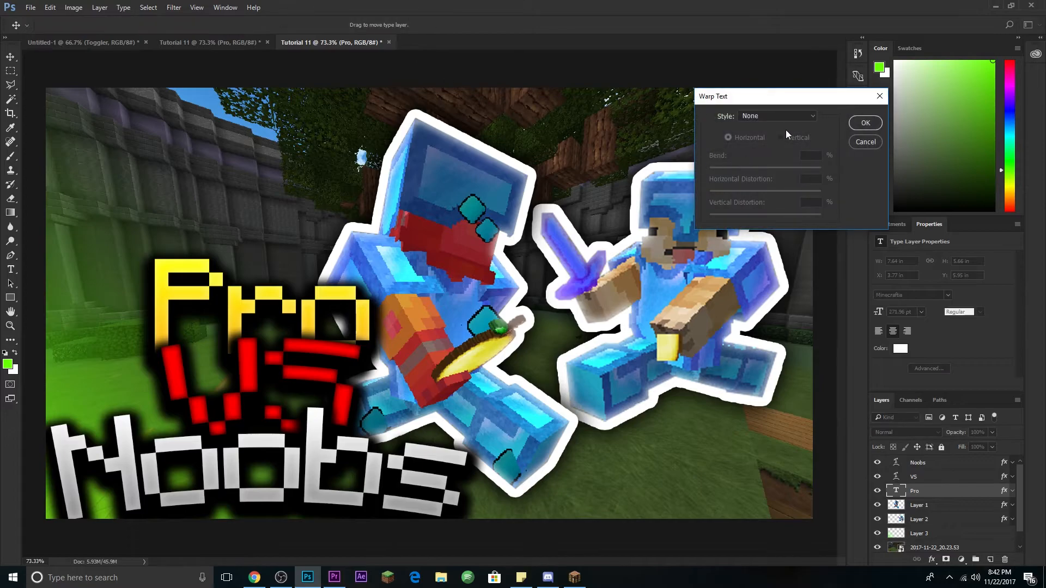
left_click(778, 116)
left_click(760, 133)
left_click_drag(816, 156, 805, 156)
type("12")
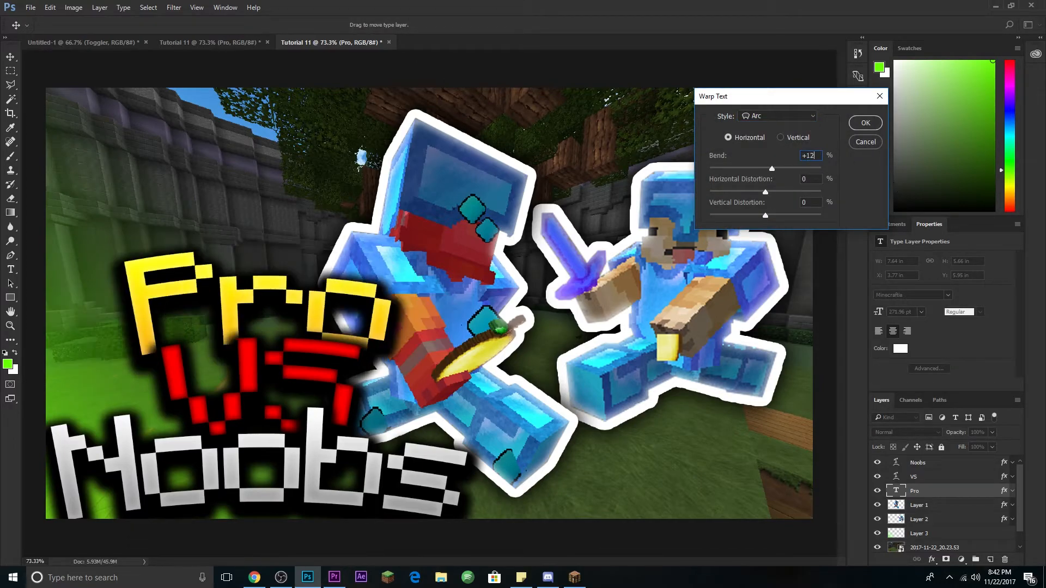
left_click(871, 124)
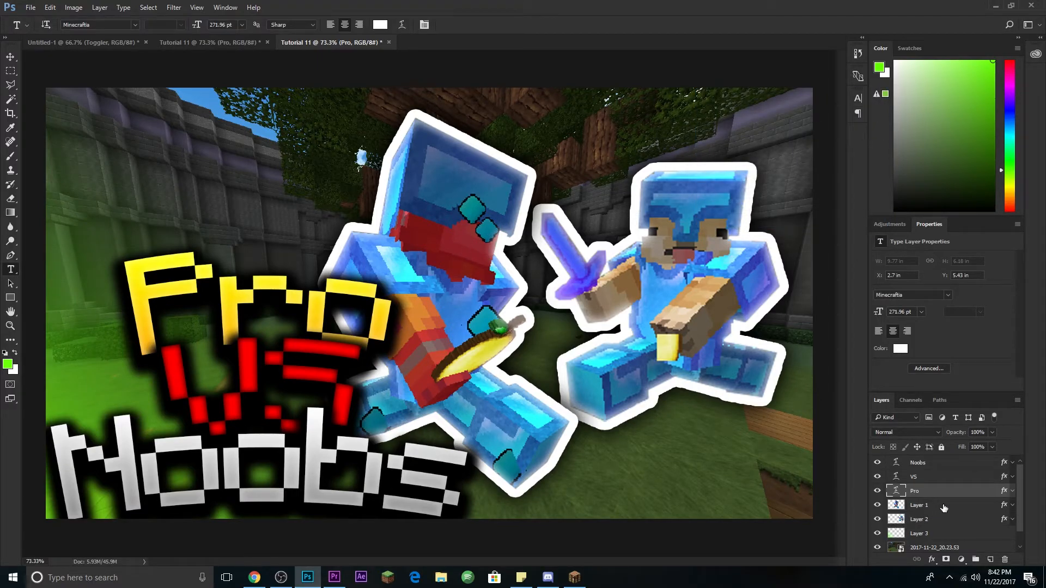
Scale the Noobs, VS and Pro layers together to about 72% and reposition them in the canvas's lower-left area.
left_click(948, 467, "shift")
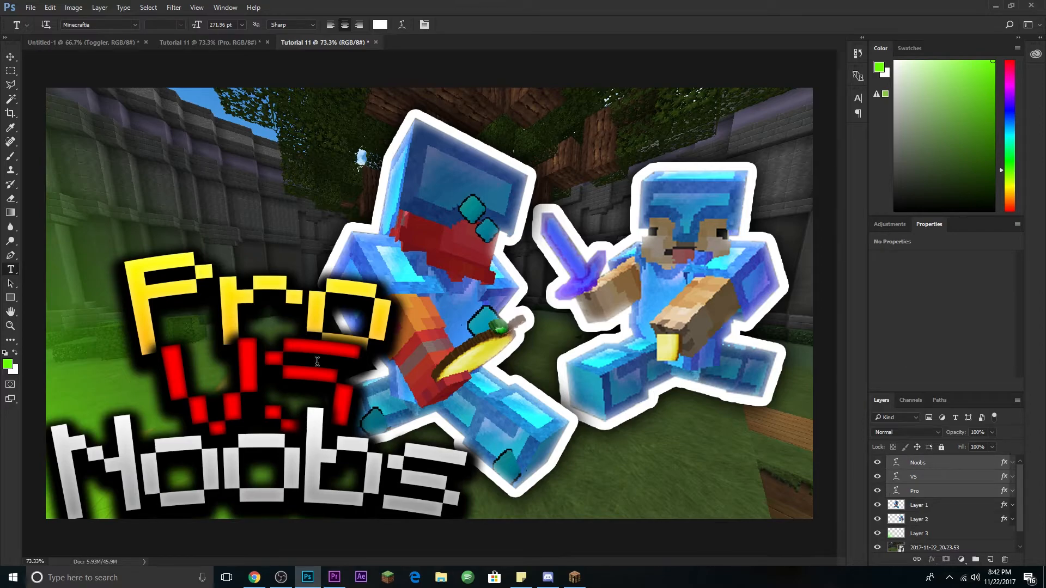
key("ctrl+t")
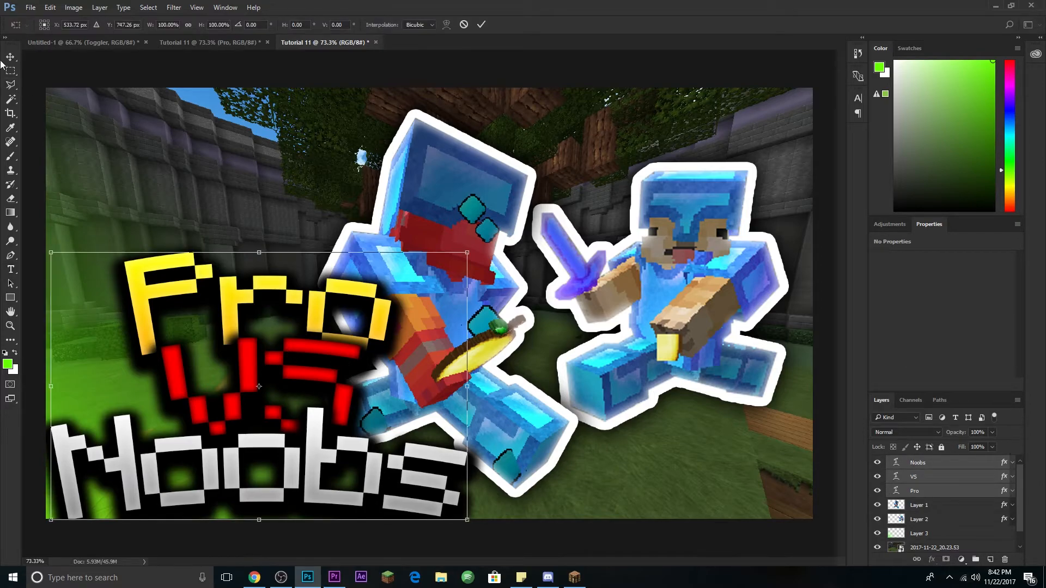
left_click_drag(467, 252, 325, 322)
left_click_drag(310, 425, 346, 390)
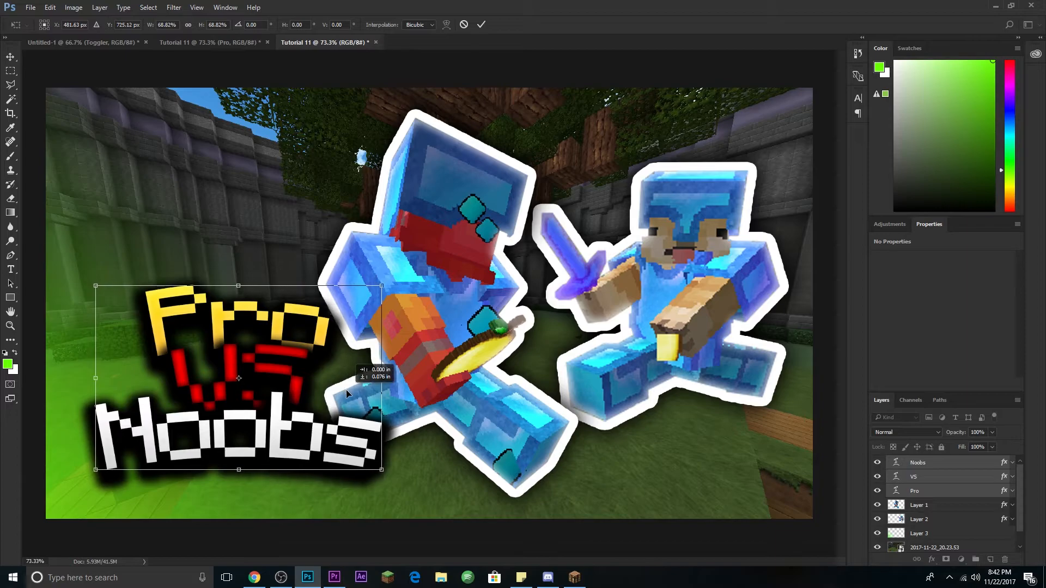
left_click_drag(382, 283, 398, 275)
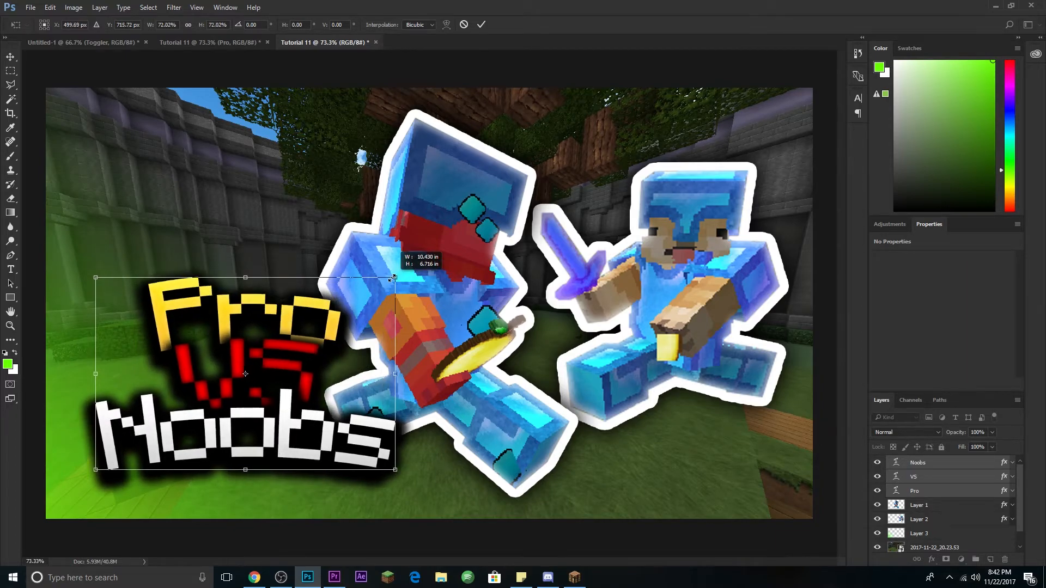
left_click_drag(348, 387, 336, 394)
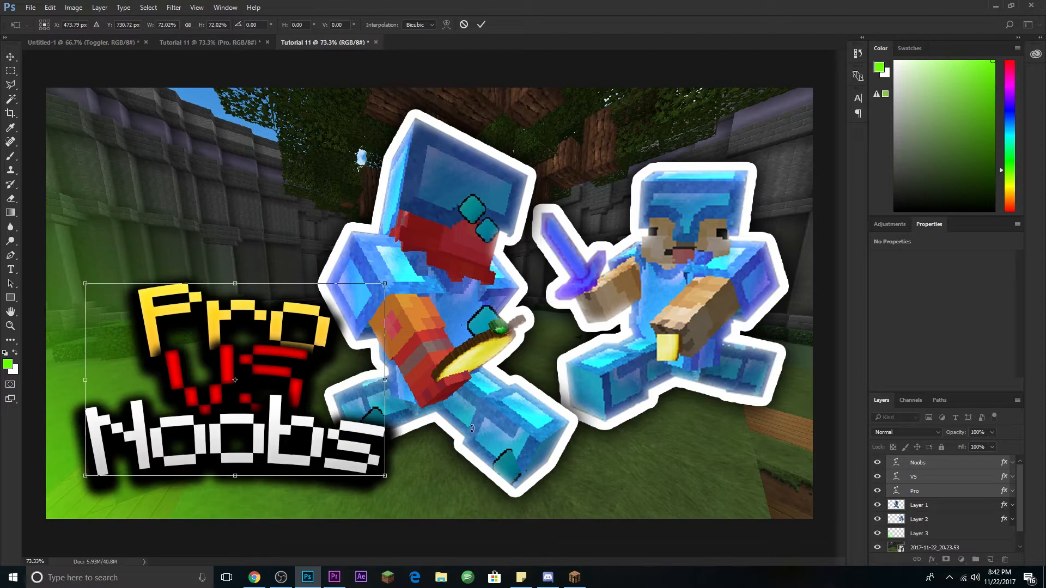
key("Return")
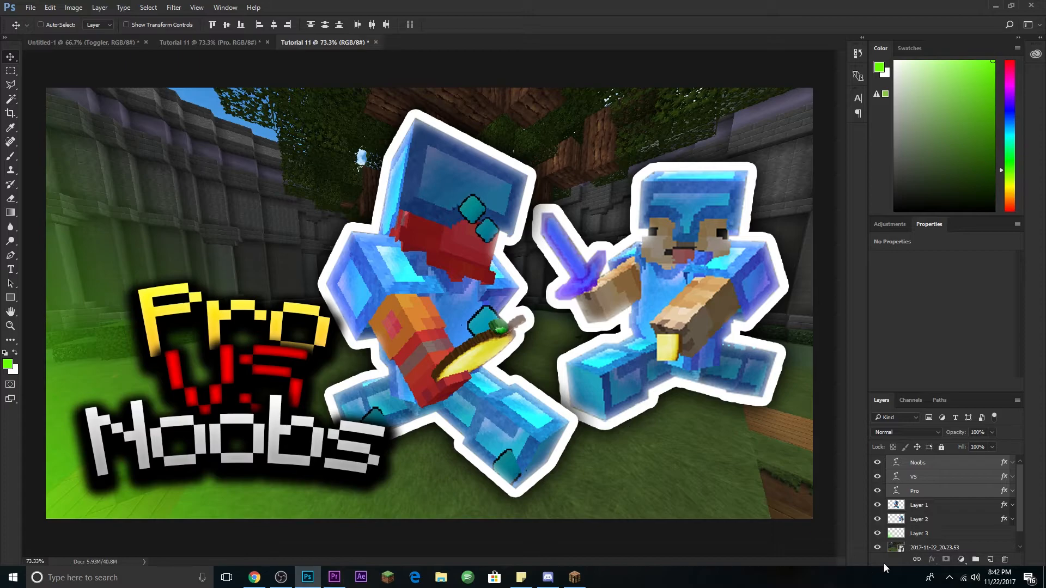
Nudge the Noobs text slightly down and the Pro text slightly up to widen the spacing around VS.
left_click(944, 465)
key("shift+Down")
key("shift+Down")
key("shift+Down")
key("shift+Down")
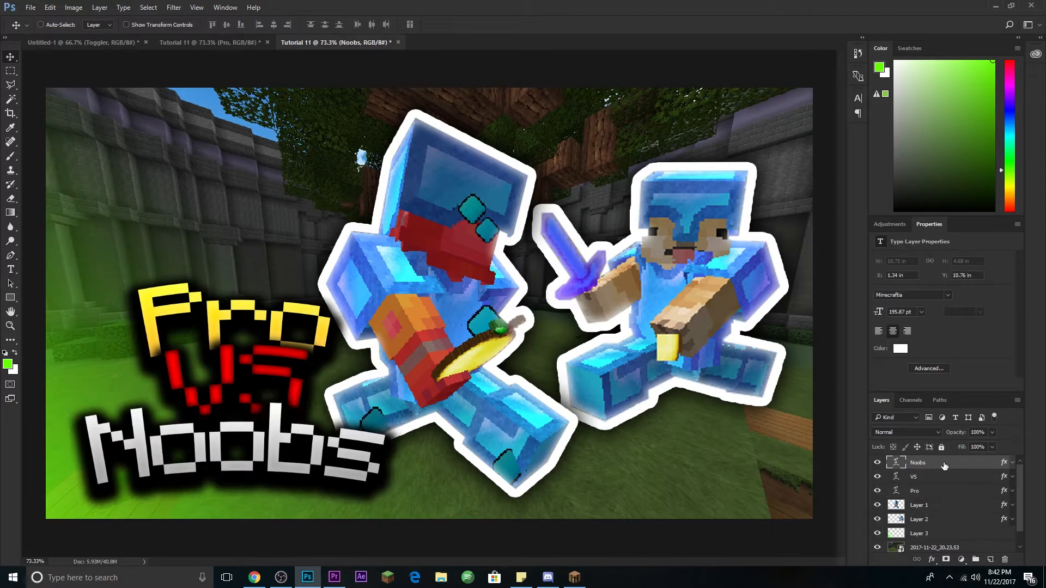
key("shift+Up")
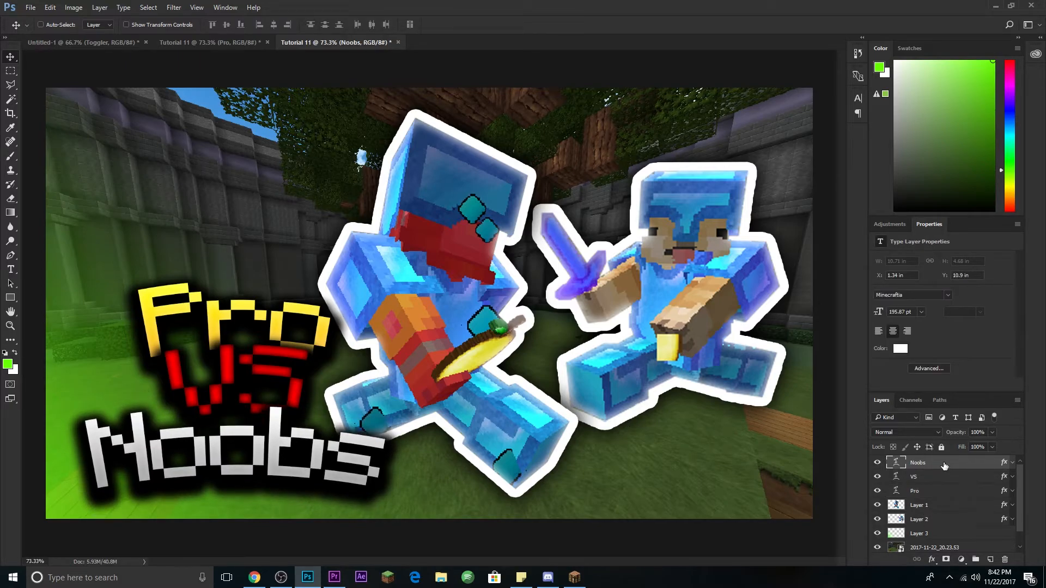
left_click(926, 497)
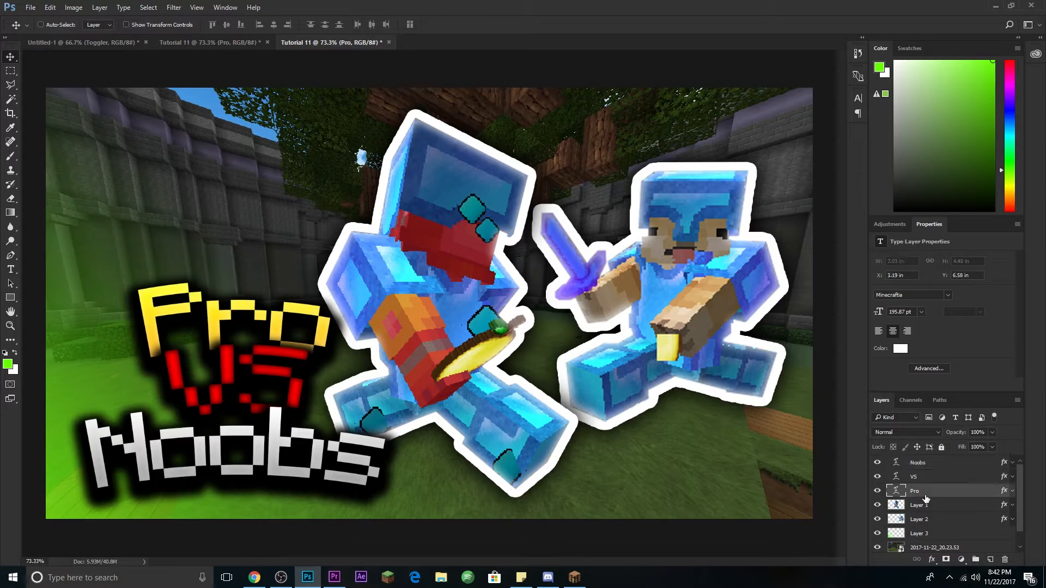
key("shift+Up")
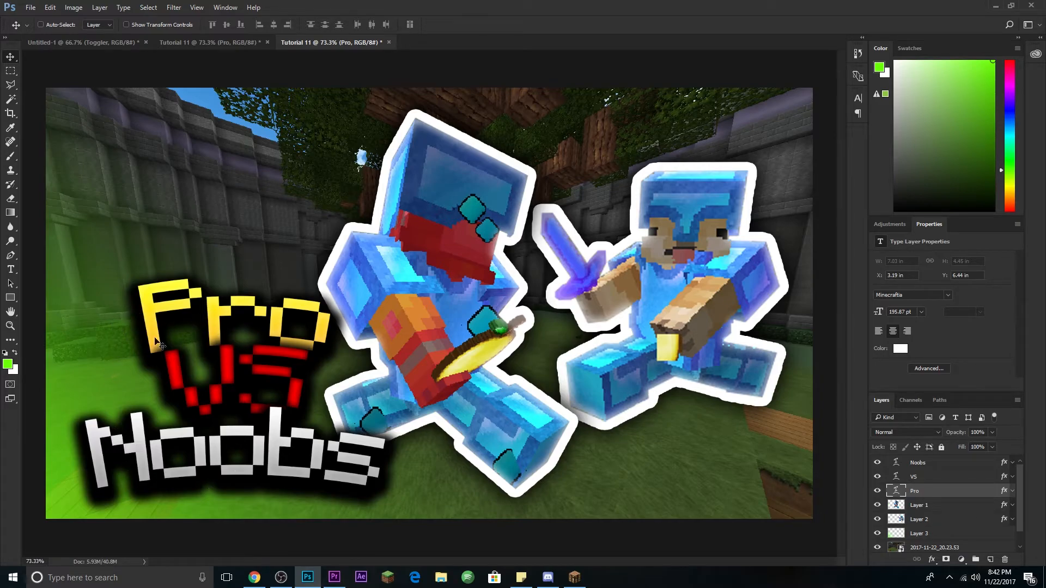
Draw a 481 × 336 px rectangle shape in the image's upper-left area above the Pro text and remove its stroke.
left_click(11, 298)
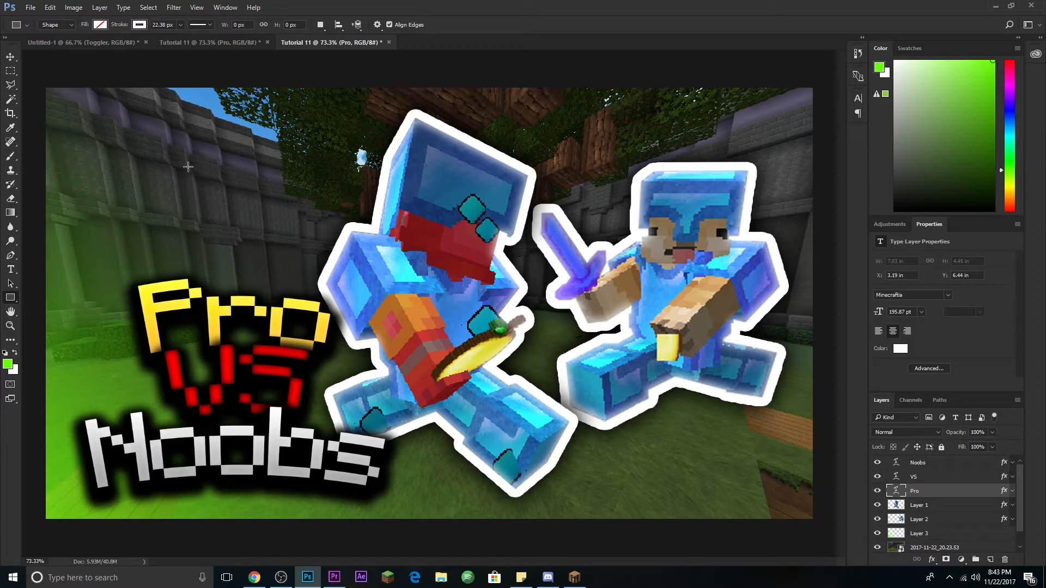
left_click_drag(187, 159, 283, 226)
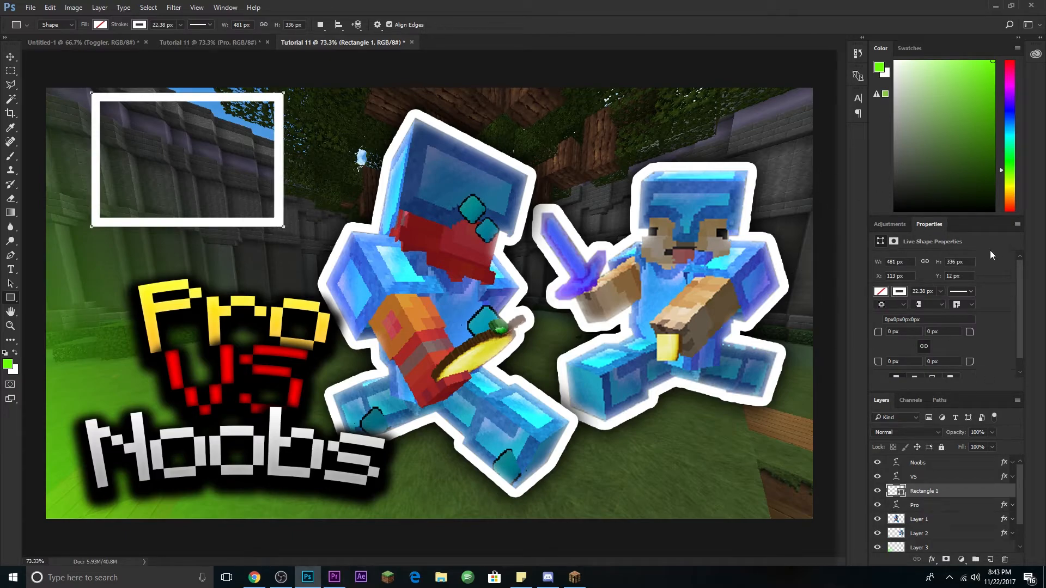
left_click(899, 292)
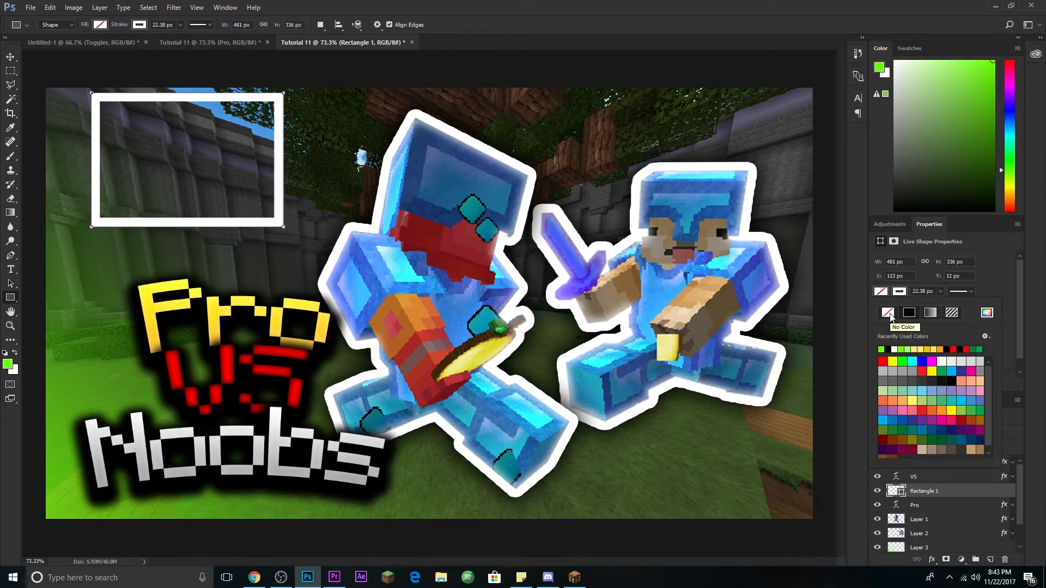
left_click(888, 313)
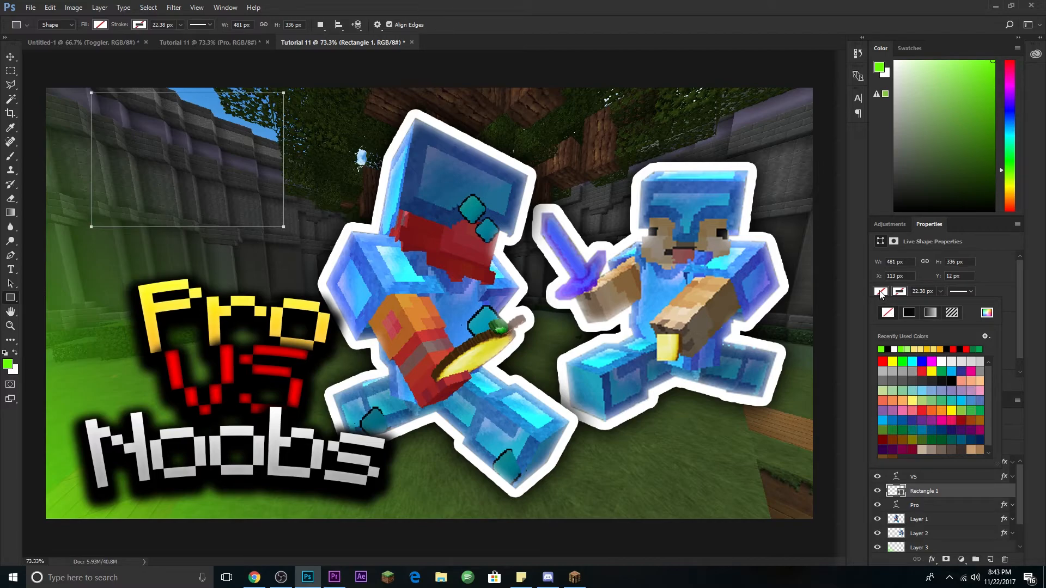
Fill the rectangle with solid black and lower its layer opacity to 78%.
left_click(880, 293)
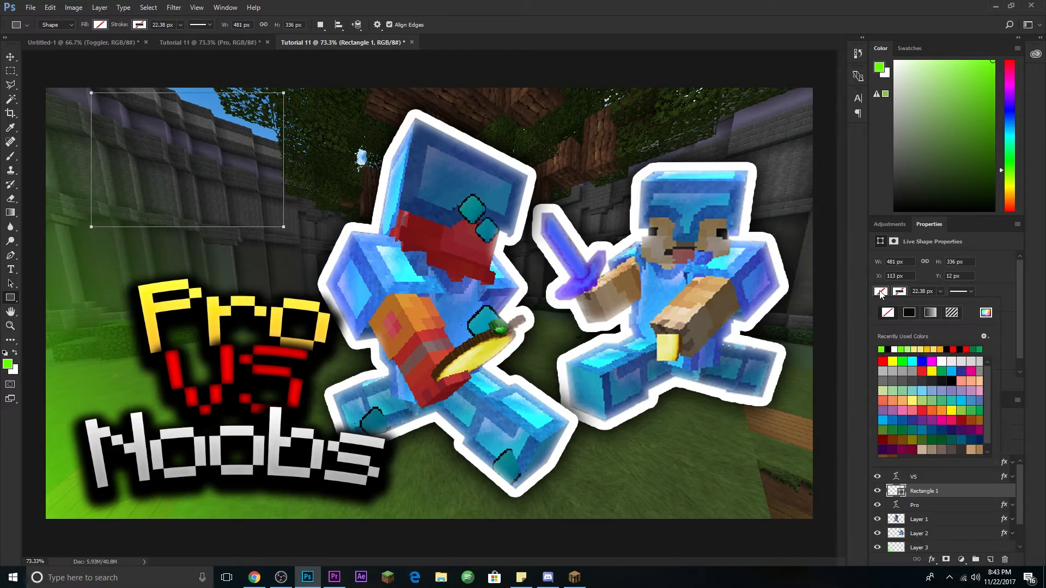
left_click(907, 315)
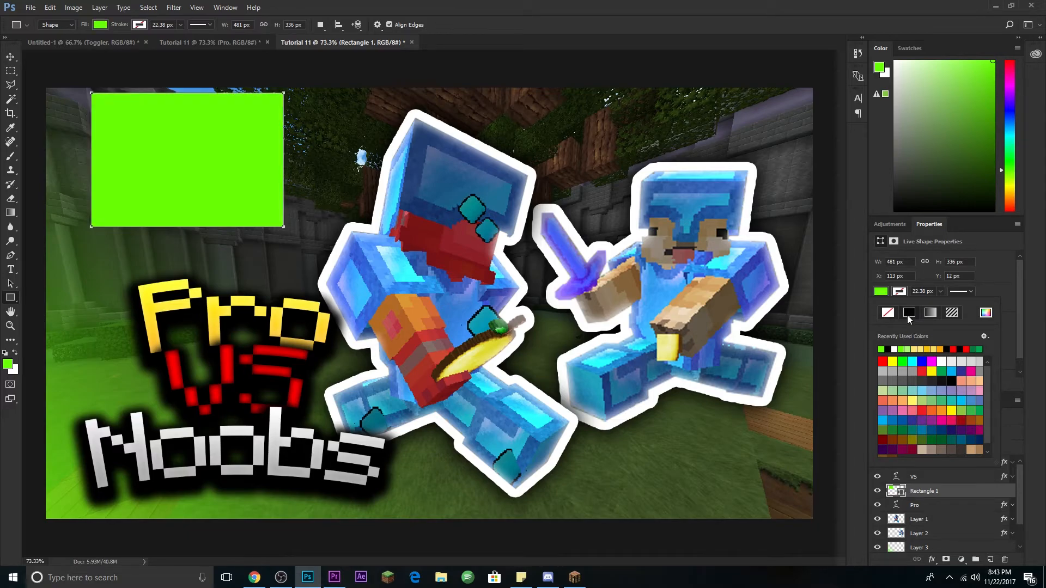
left_click(953, 379)
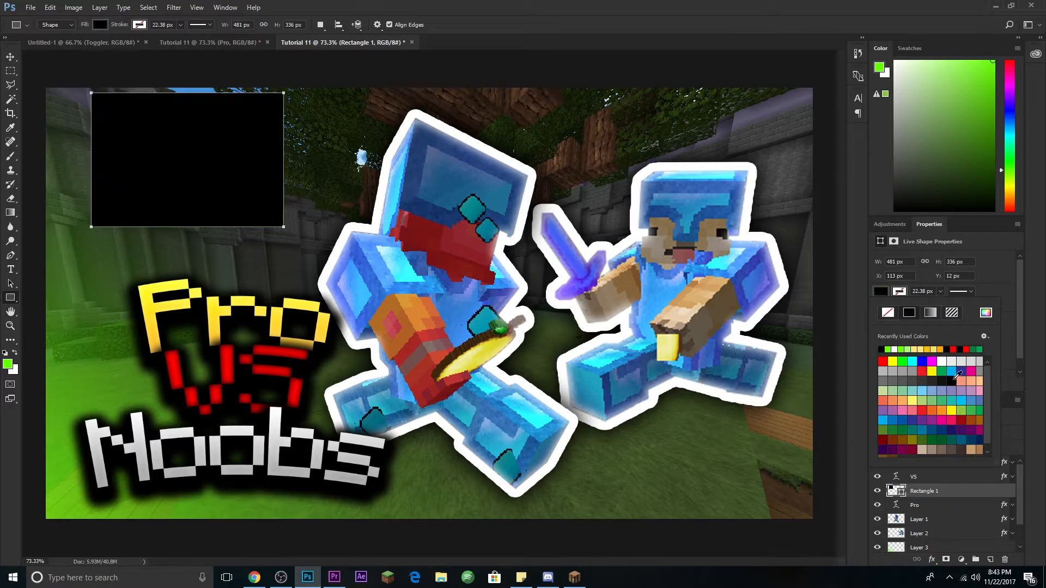
left_click(972, 292)
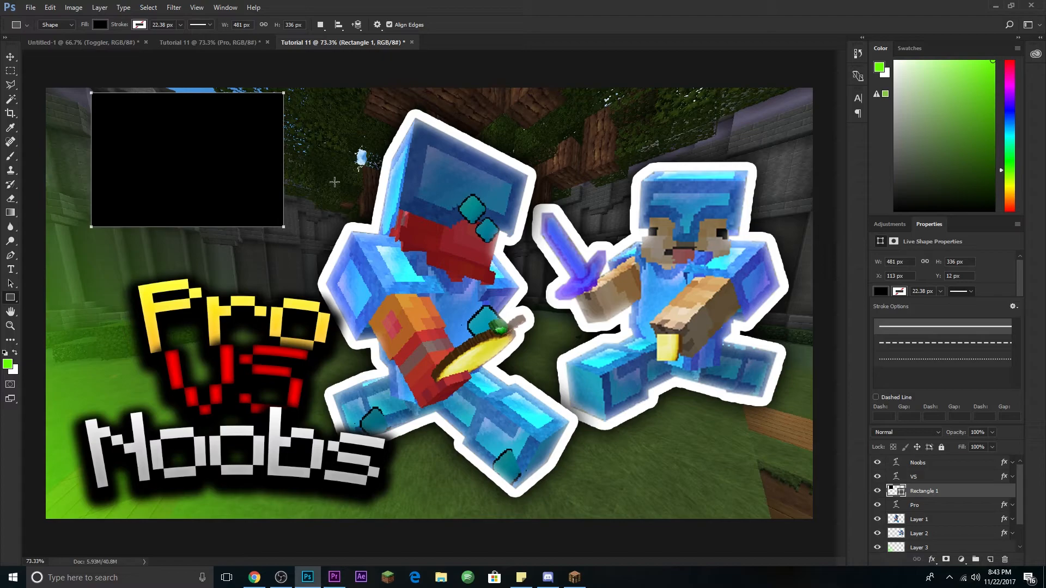
key("Return")
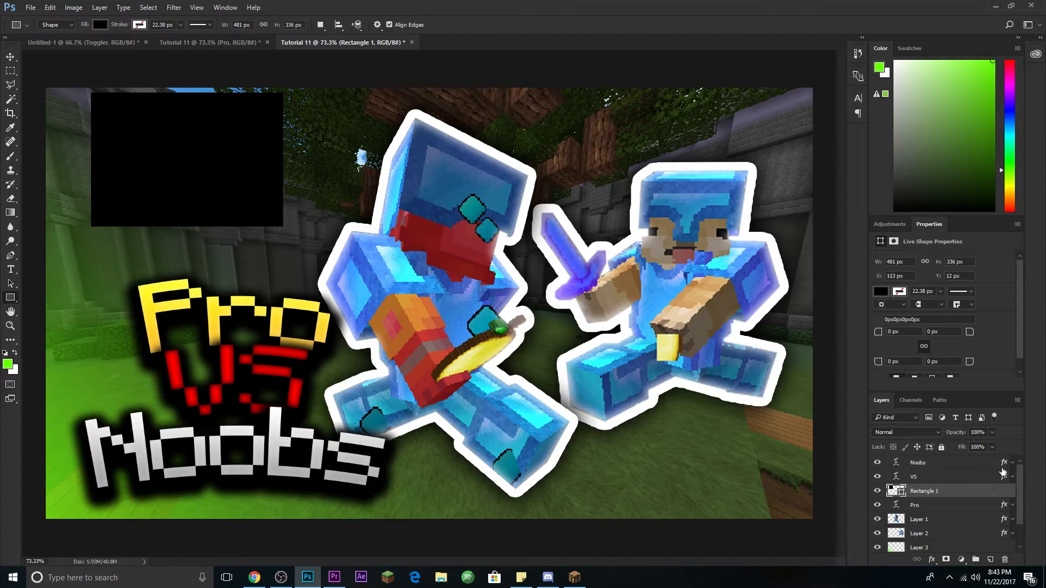
left_click(992, 432)
left_click_drag(986, 448, 981, 449)
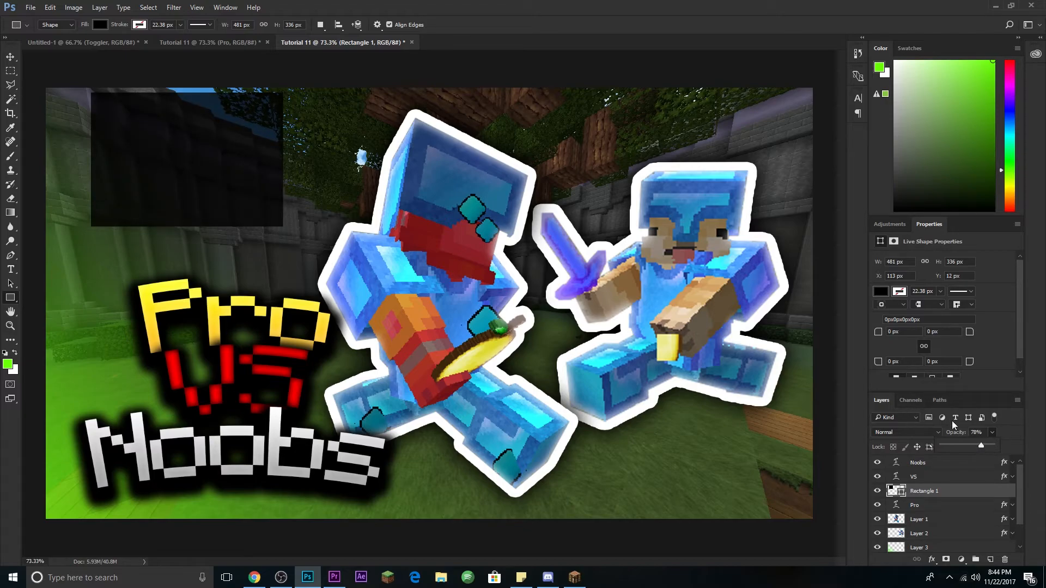
Move the Rectangle 1 layer beneath the Pro text layer and position the black rectangle behind the Pro, VS and Noobs text.
left_click(995, 433)
left_click(11, 56)
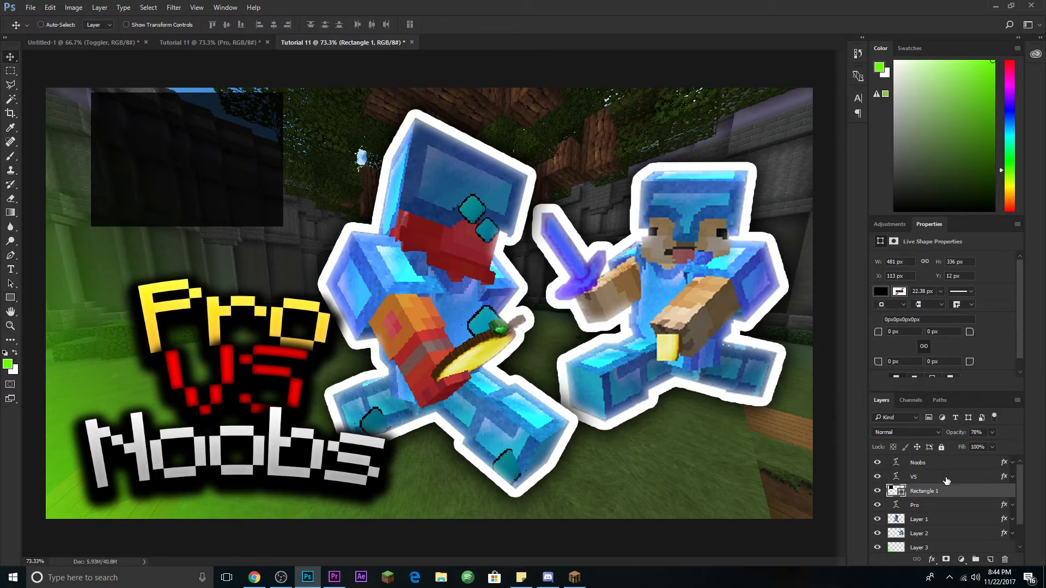
left_click_drag(944, 494, 935, 511)
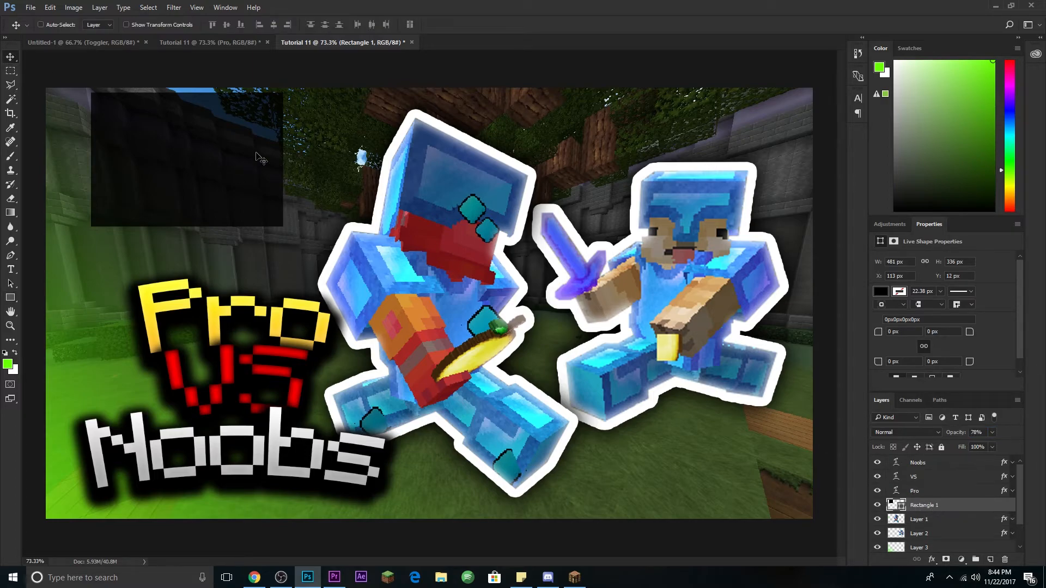
left_click_drag(198, 187, 213, 367)
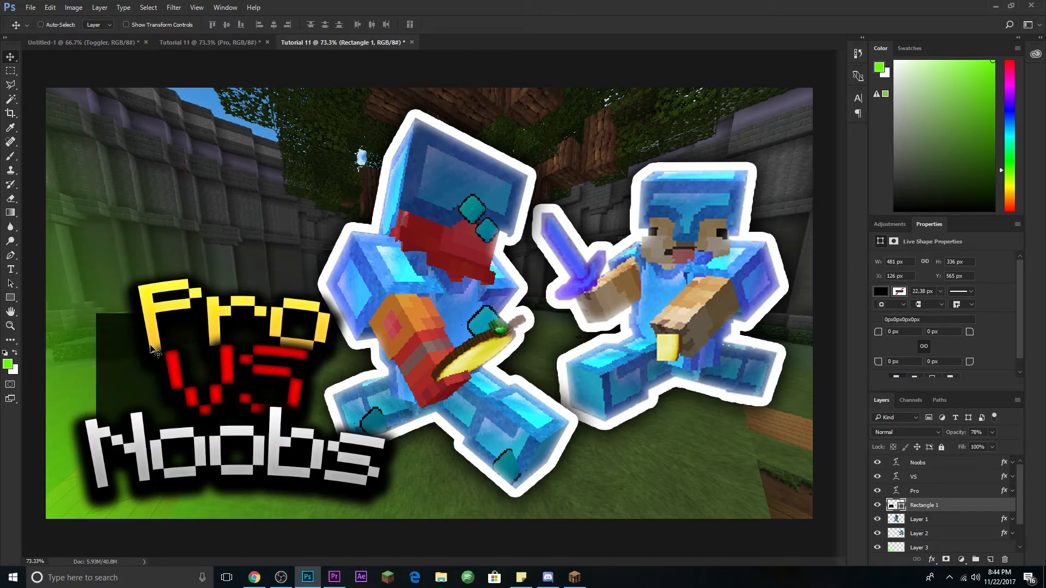
Warp the black rectangle with the Arc style at a 12% bend.
key("ctrl+t")
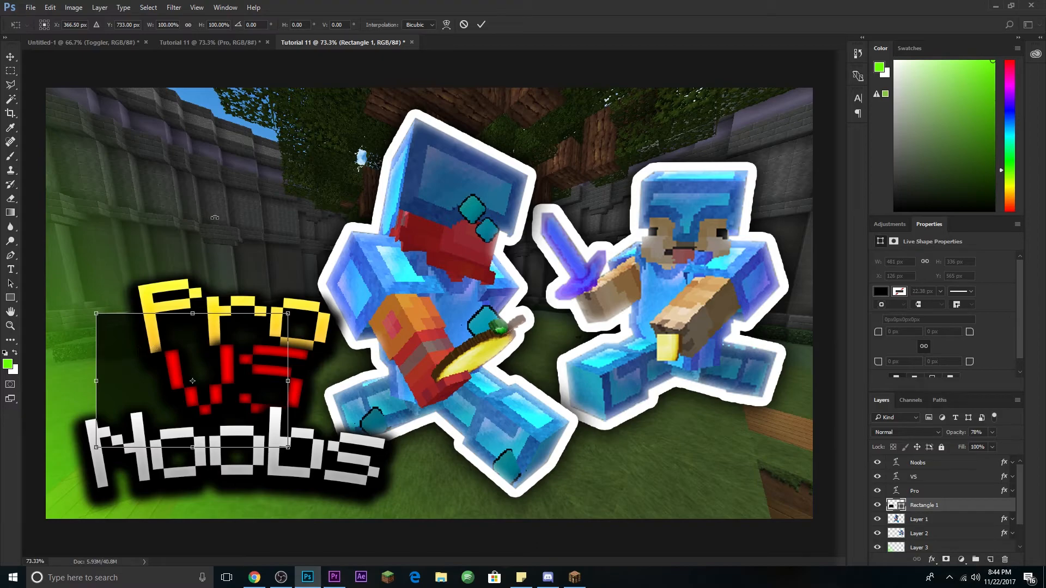
left_click(445, 29)
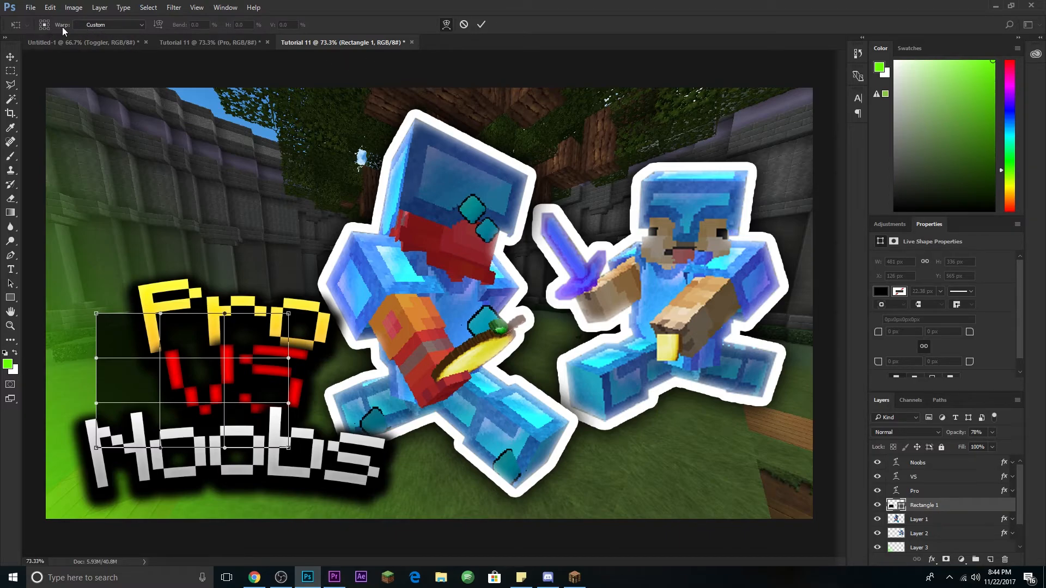
left_click(133, 24)
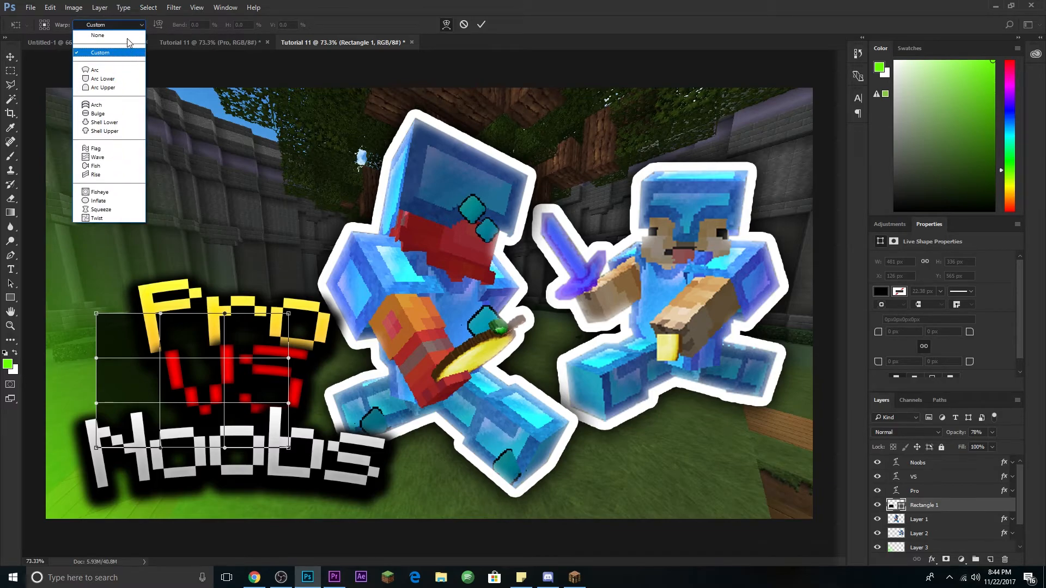
left_click(121, 71)
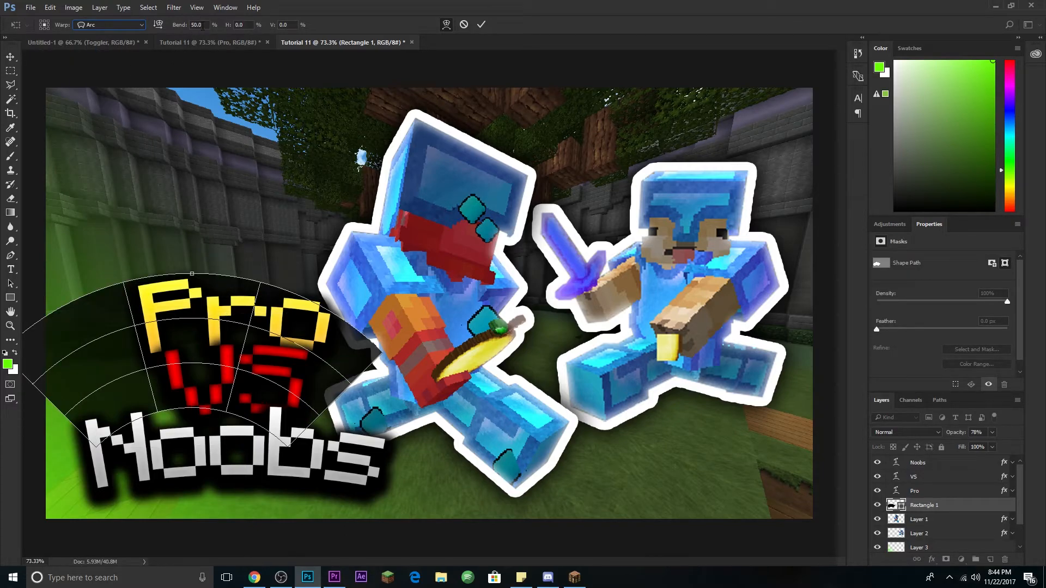
left_click(185, 28)
type("12")
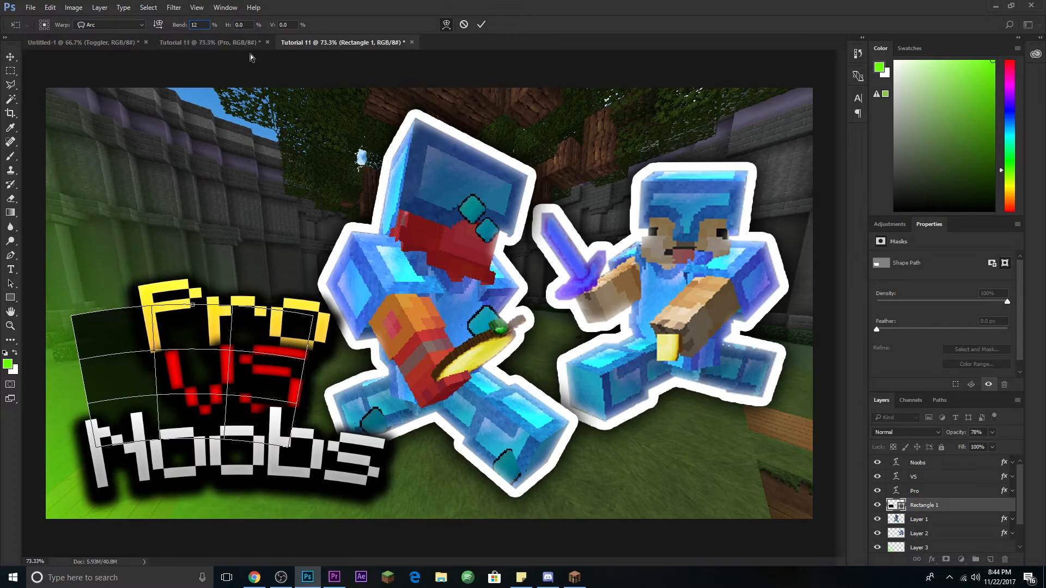
left_click(481, 25)
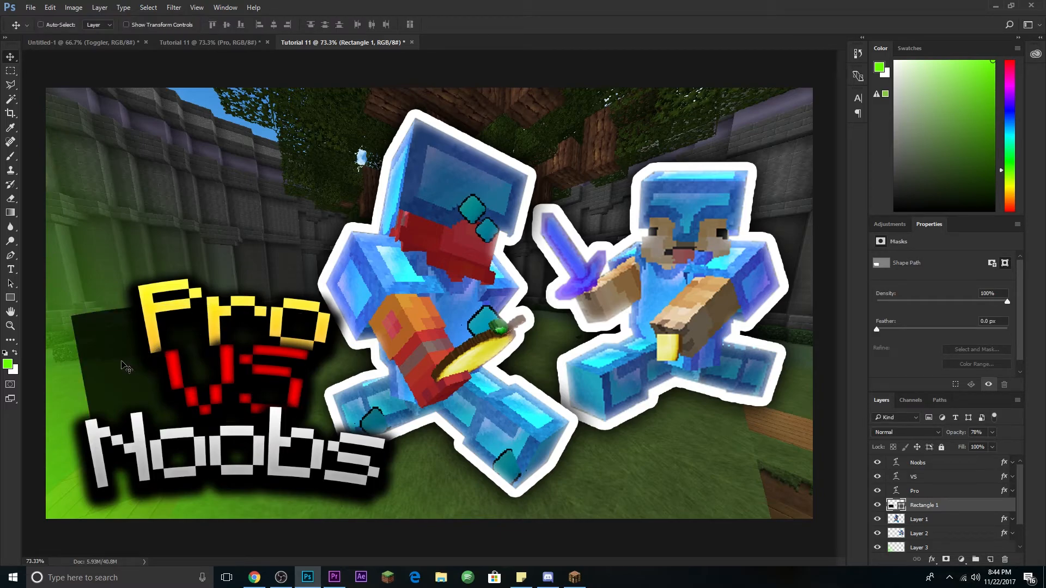
Shift the rectangle slightly right and down behind the text, then scale it to about 82% width and 92% height.
left_click_drag(124, 357, 140, 371)
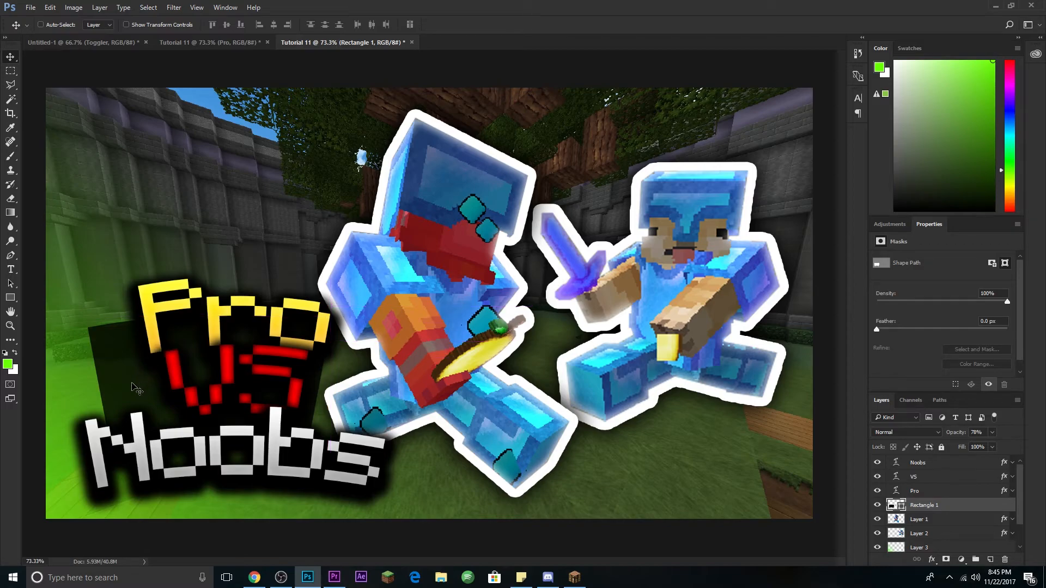
key("shift+Right")
key("shift+Right")
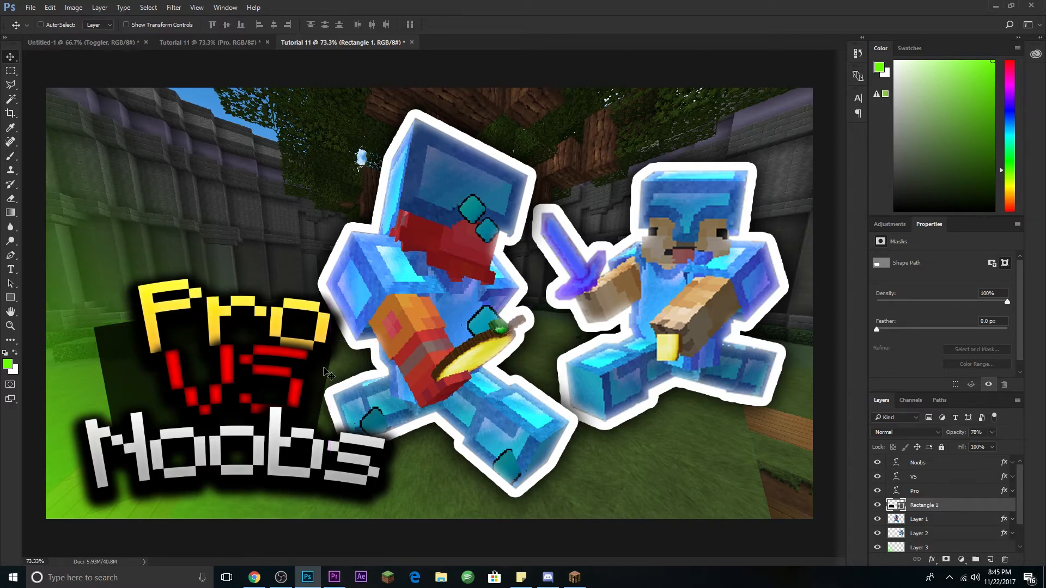
key("ctrl+t")
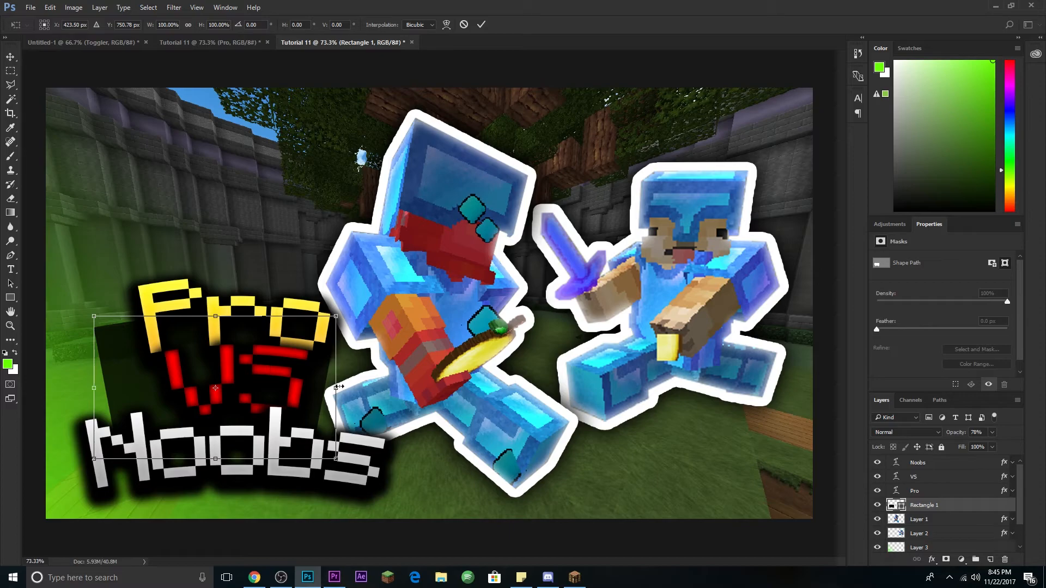
left_click_drag(336, 389, 293, 402)
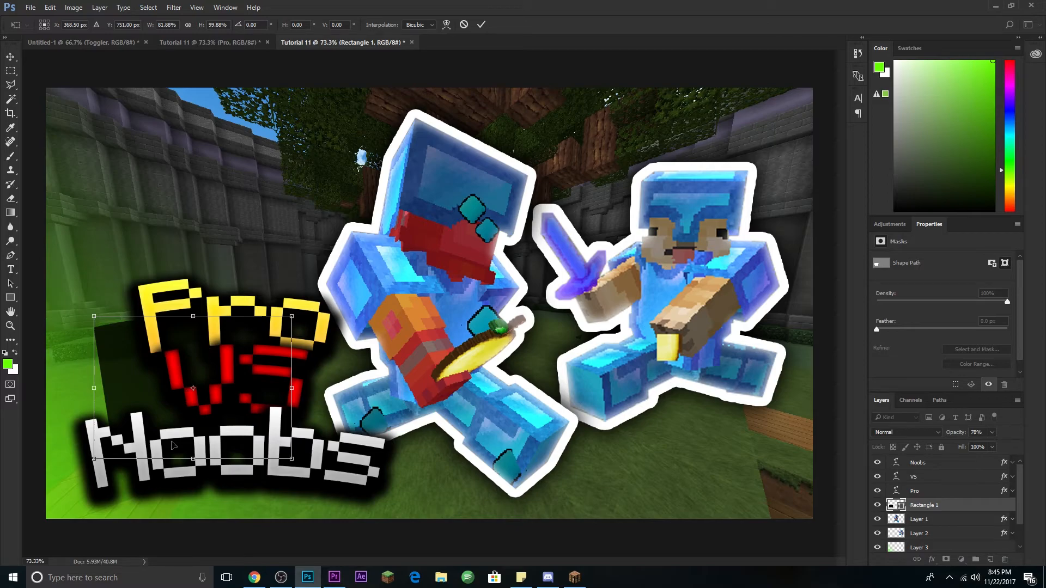
left_click_drag(192, 458, 192, 448)
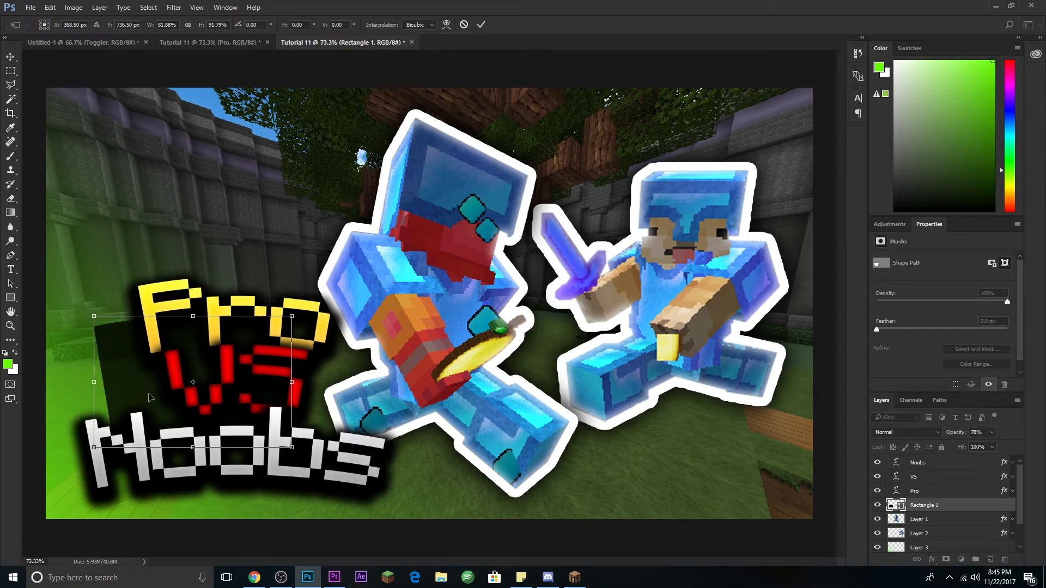
key("Return")
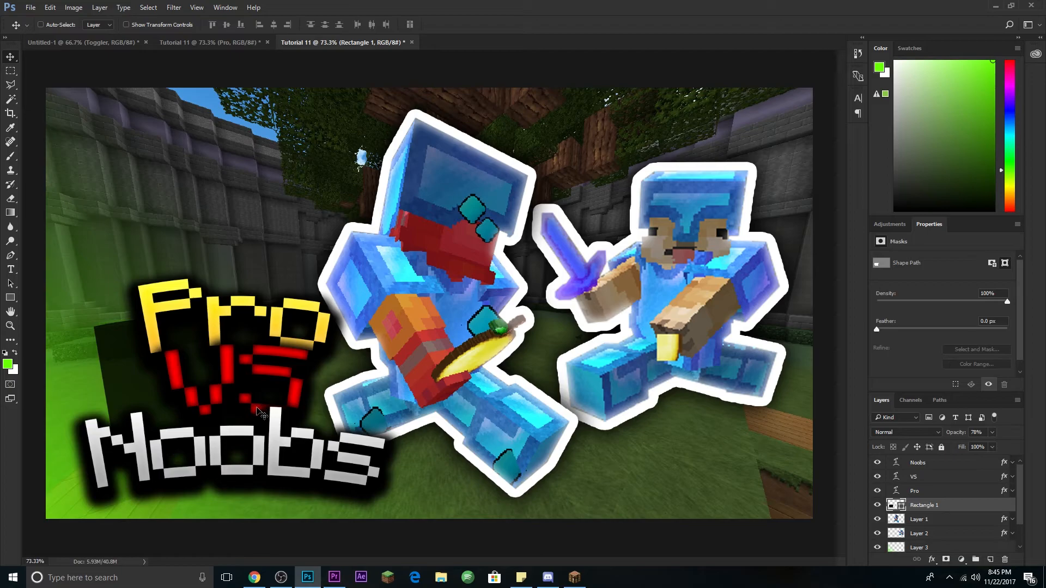
Stretch the rectangle's right side past the VS text to the nearby player's leg and move its layer beneath Layer 2.
key("ctrl+t")
left_click_drag(297, 382, 373, 404)
key("Return")
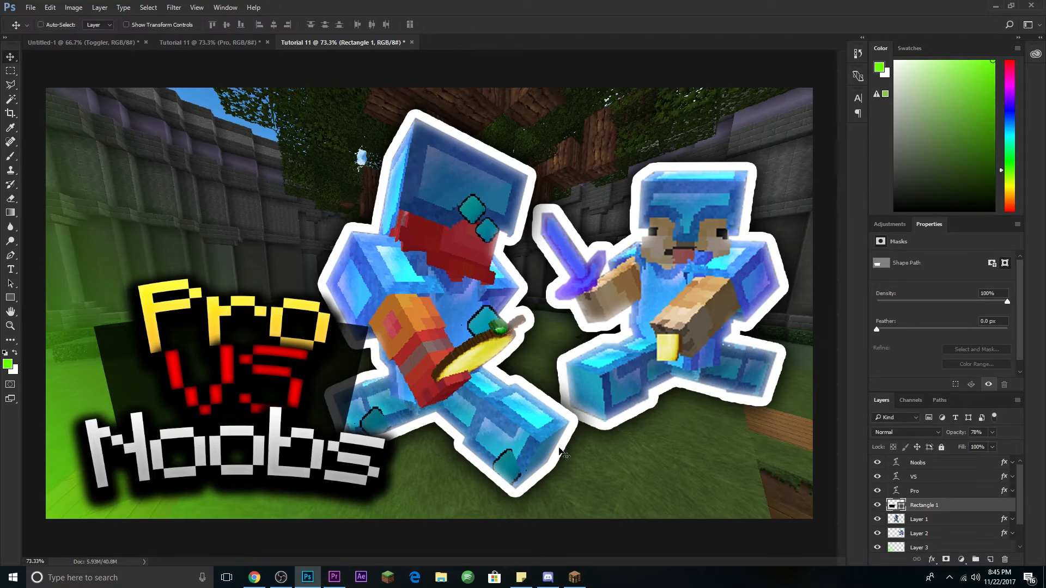
scroll(945, 518, "down", 2)
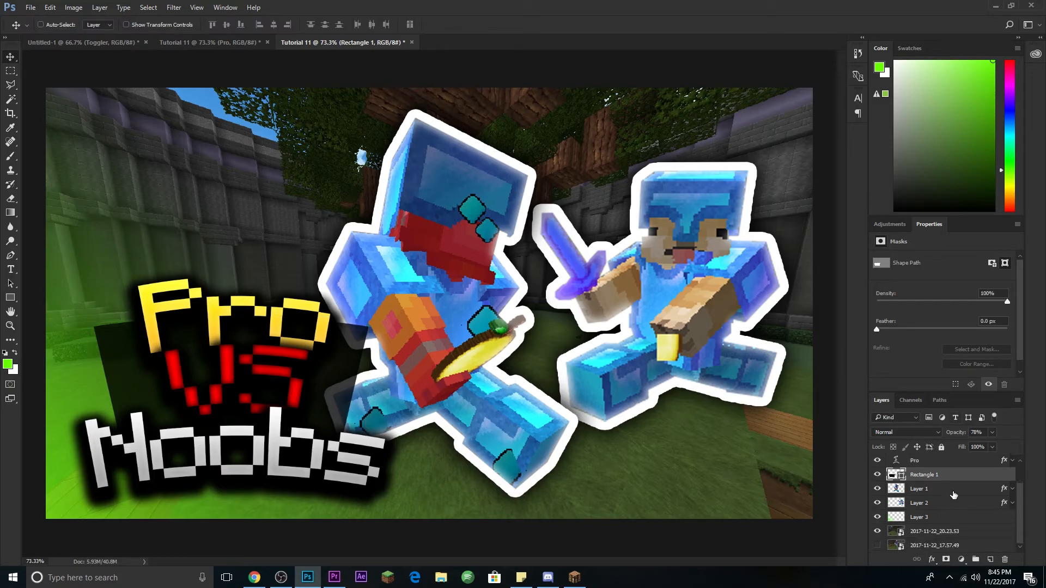
left_click_drag(956, 477, 964, 508)
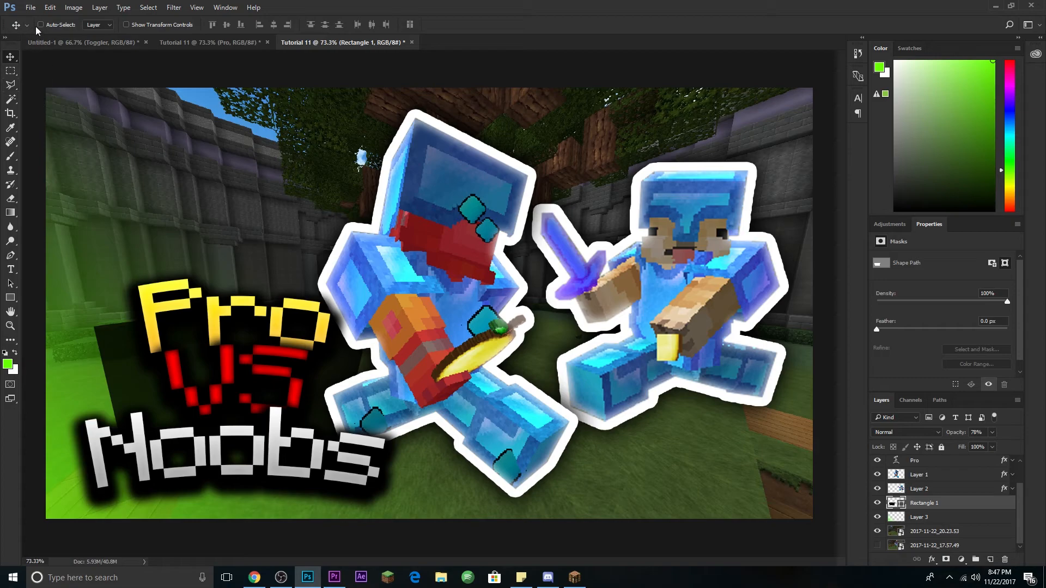
Place splash_light_blue.png as an embedded object and position the potion left of VS, just above the Noobs text.
left_click(31, 8)
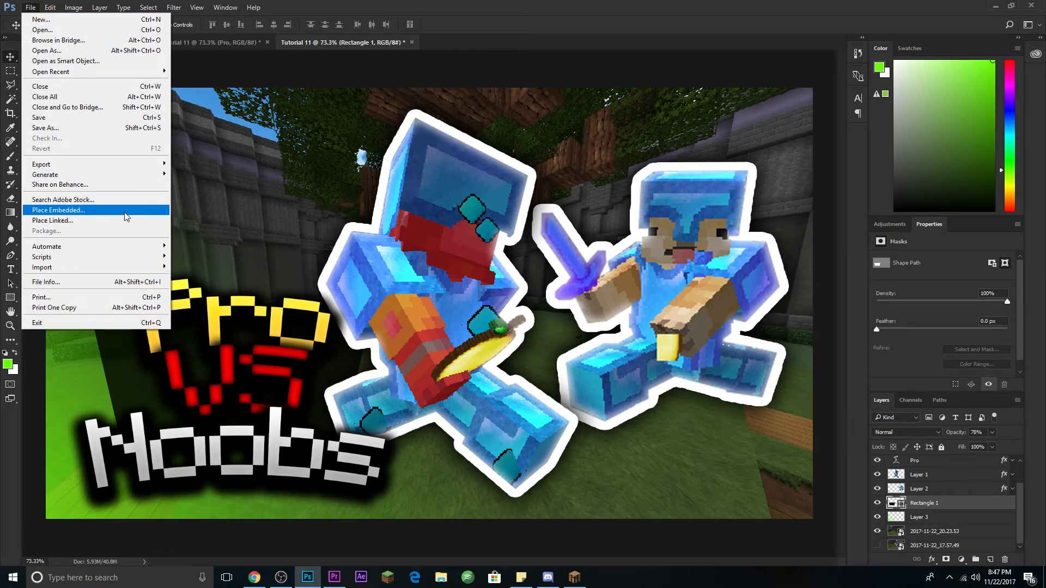
left_click(125, 216)
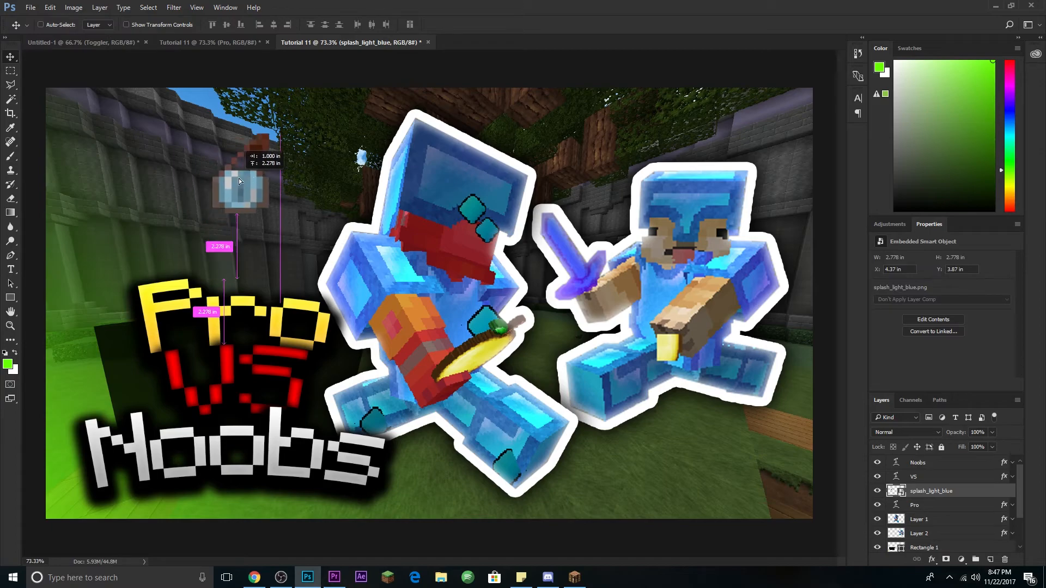
left_click_drag(238, 178, 117, 393)
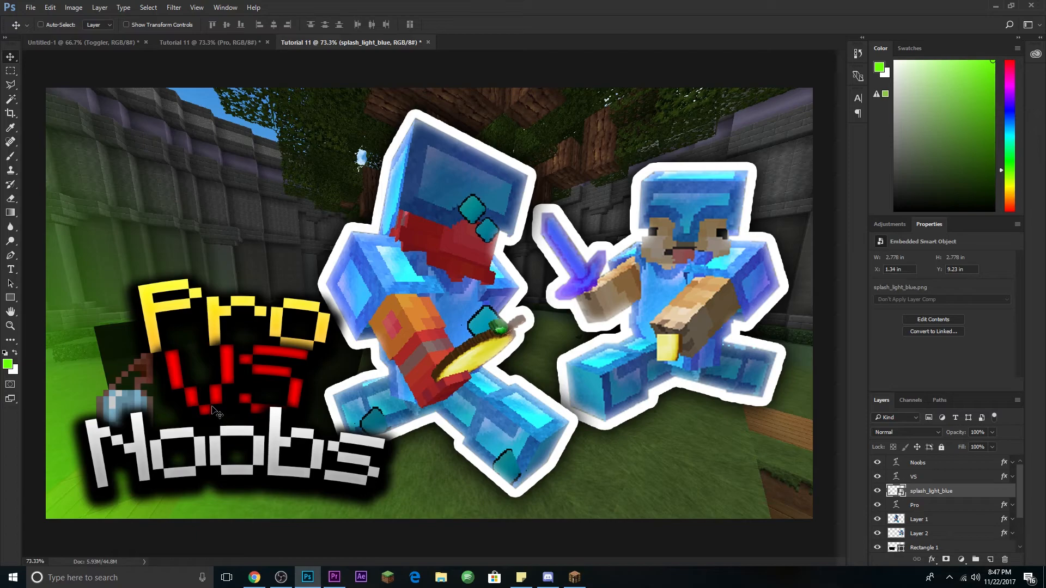
Scale the splash potion to 84.75% and rotate it by -10.49° in the gap beside the VS text.
key("ctrl+t")
left_click_drag(174, 353, 165, 345)
left_click_drag(155, 399, 162, 405)
left_click_drag(103, 440, 143, 400)
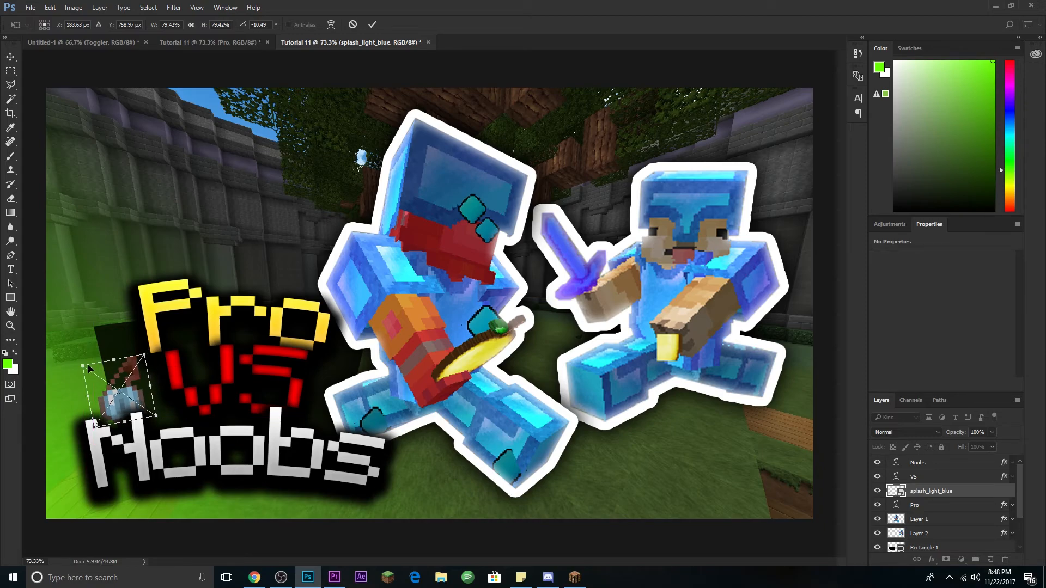
left_click_drag(82, 366, 78, 363)
left_click_drag(140, 391, 144, 388)
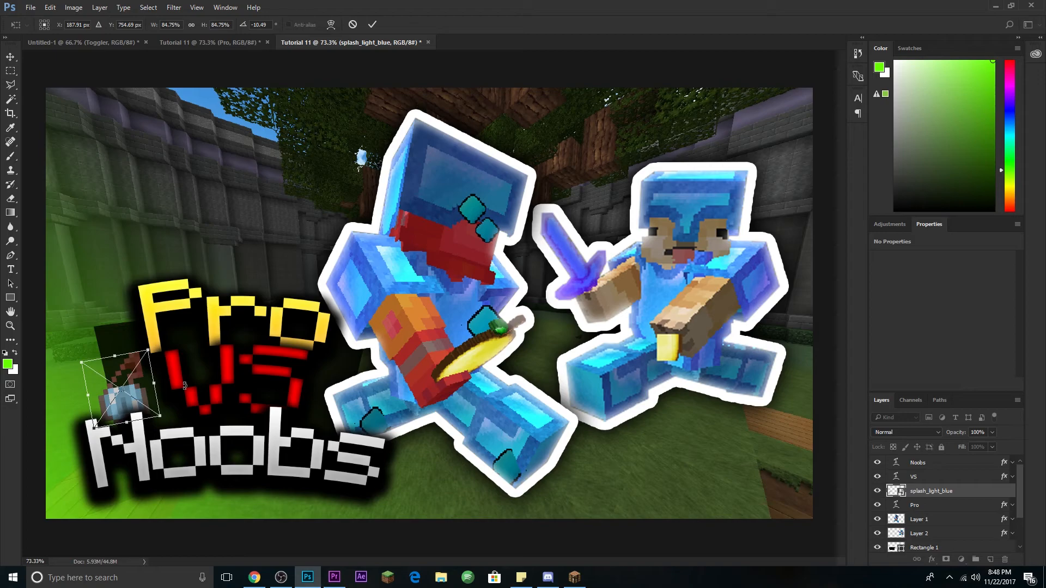
key("Return")
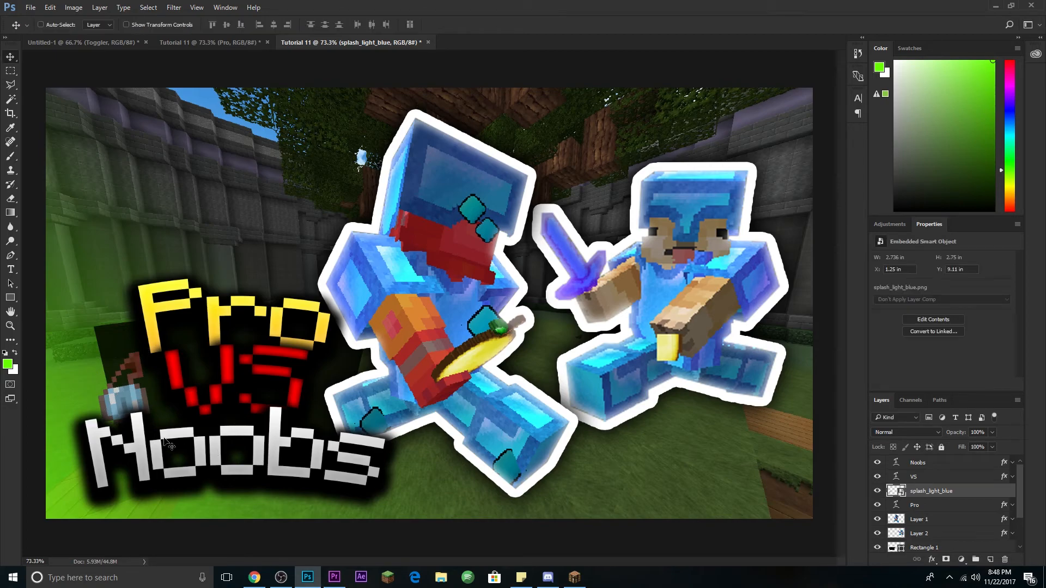
Extend the black rectangle's lower edge behind the Noobs text by scaling its height to about 122%.
left_click(955, 508)
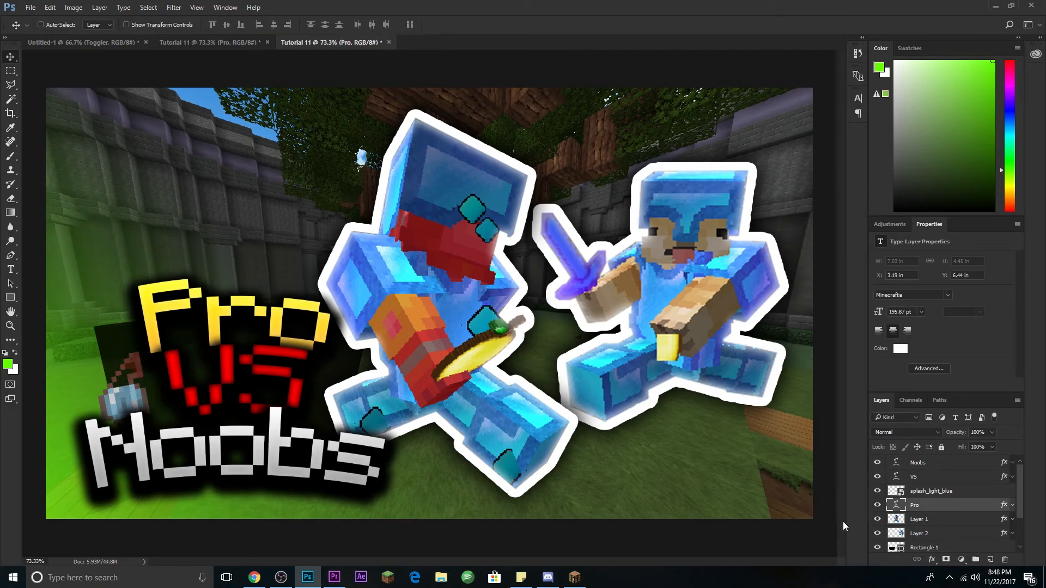
left_click(951, 547)
key("ctrl+t")
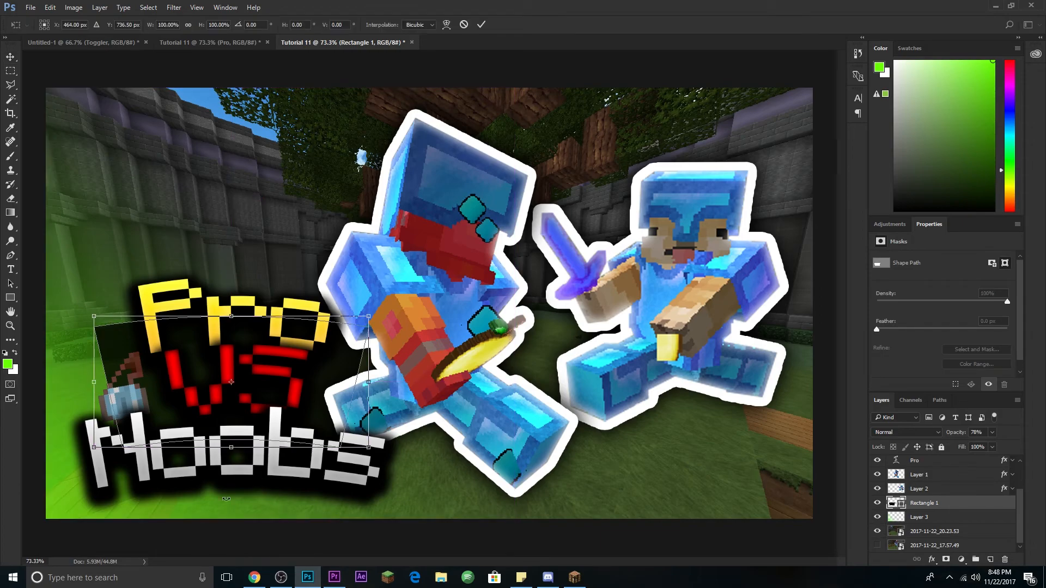
left_click_drag(232, 449, 235, 475)
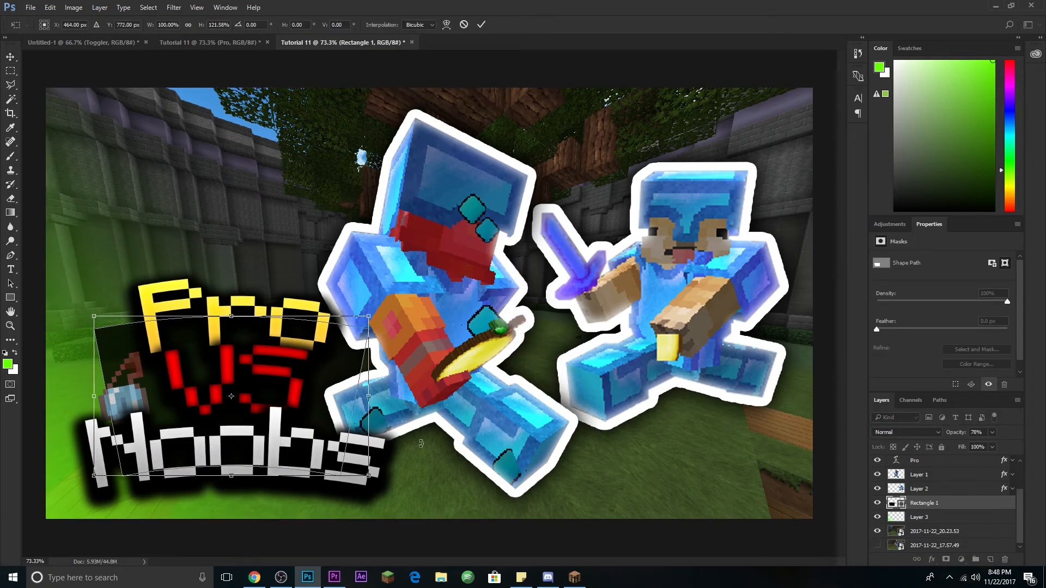
key("Return")
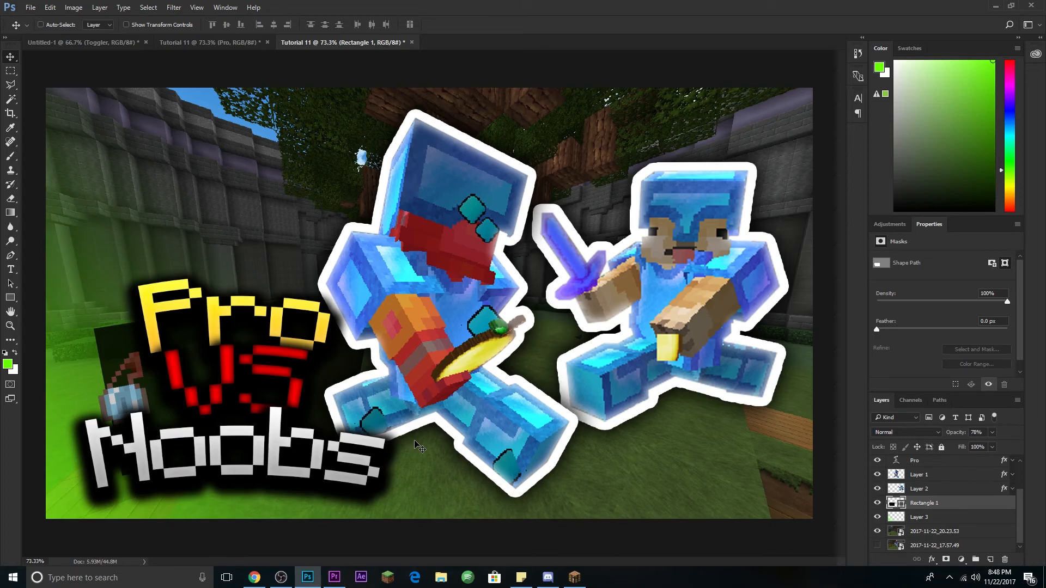
key("ctrl+minus")
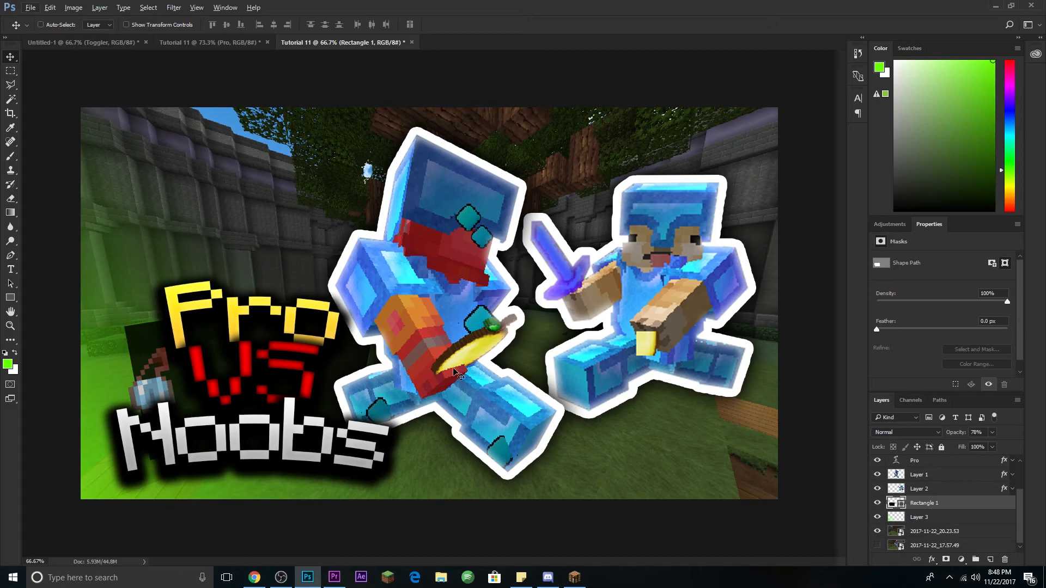